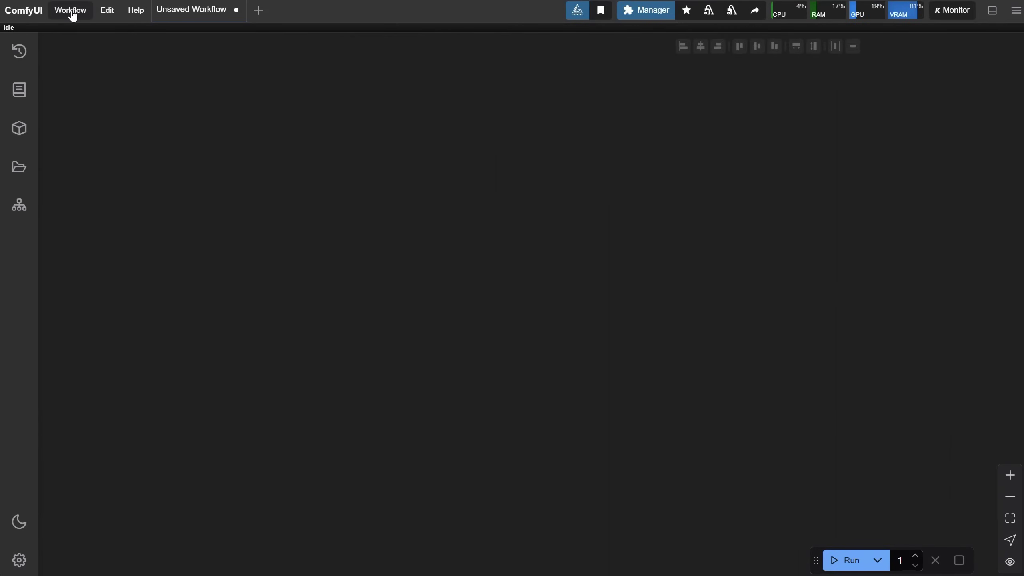
Open the workflow file "Ep45 Flux Dev Q8 GGUF with ControlNet Canny.json"
left_click(73, 16)
left_click(87, 57)
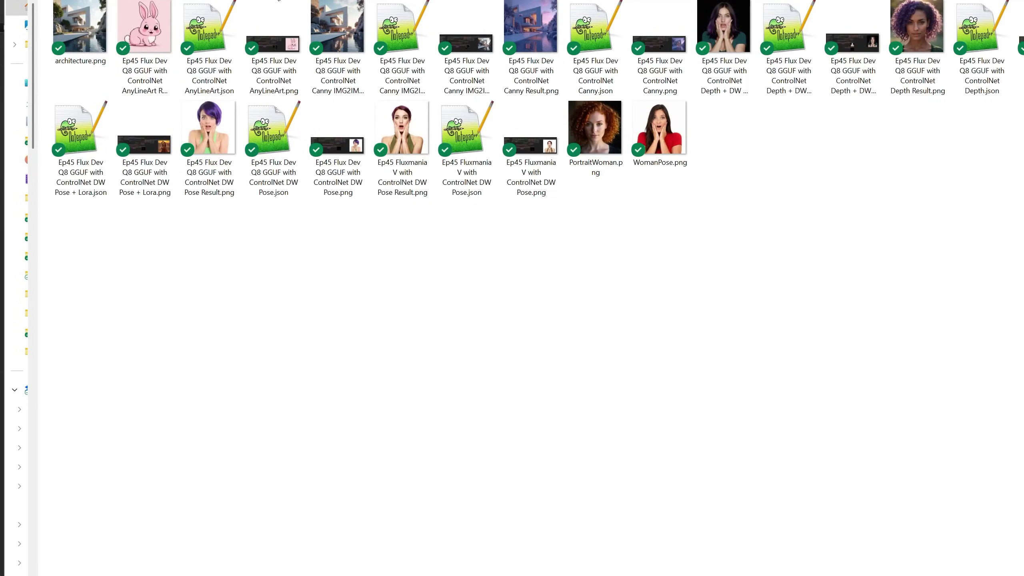
left_click(581, 35)
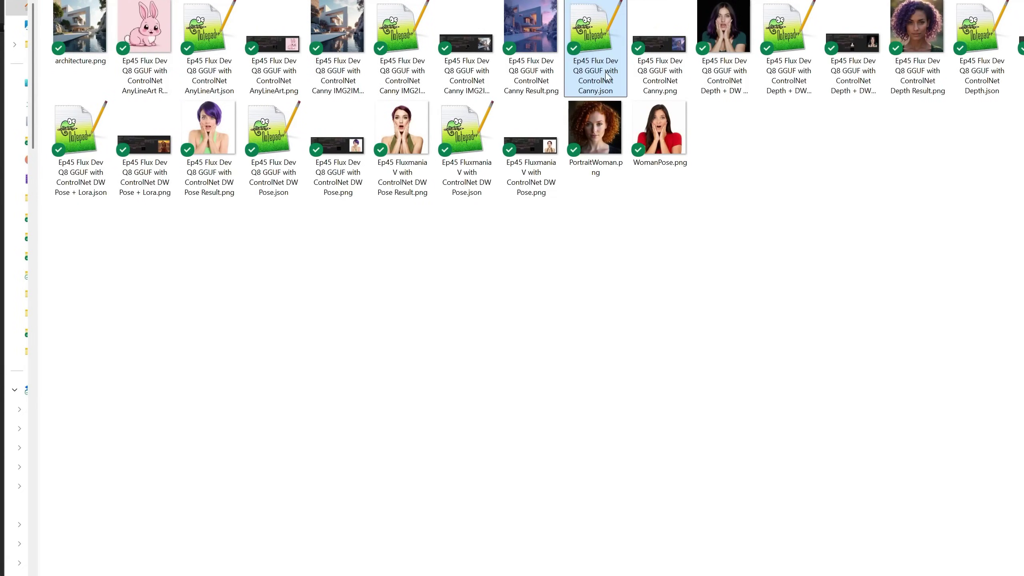
double_click(601, 43)
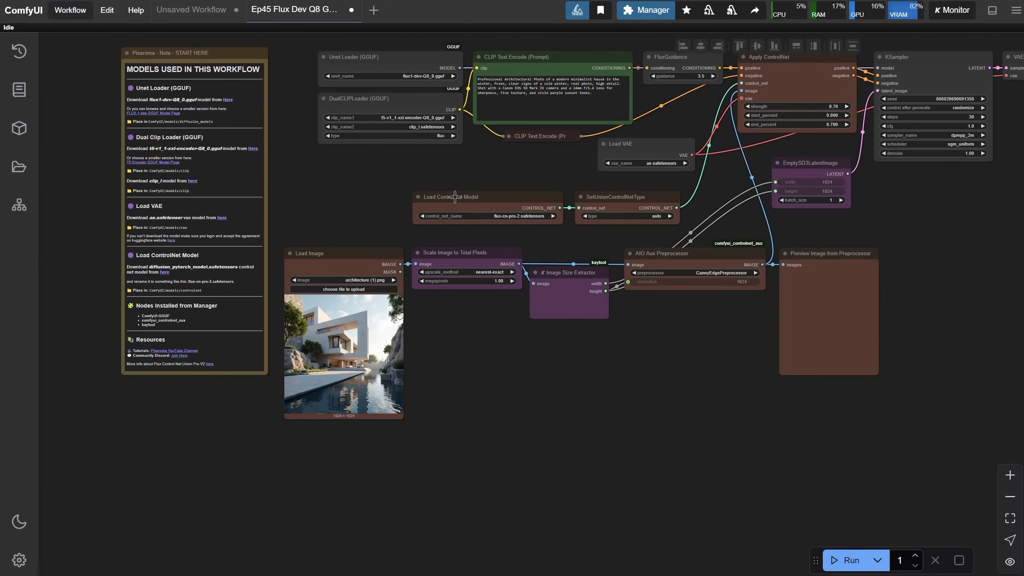
Download flux1-dev-Q8_0.gguf to ComfyUI/models/diffusion_models using the note's link, and open the FLUX.1-dev GGUF model page for smaller versions
left_click_drag(468, 152, 463, 181)
scroll(258, 61, "up", 5)
left_click_drag(260, 150, 516, 168)
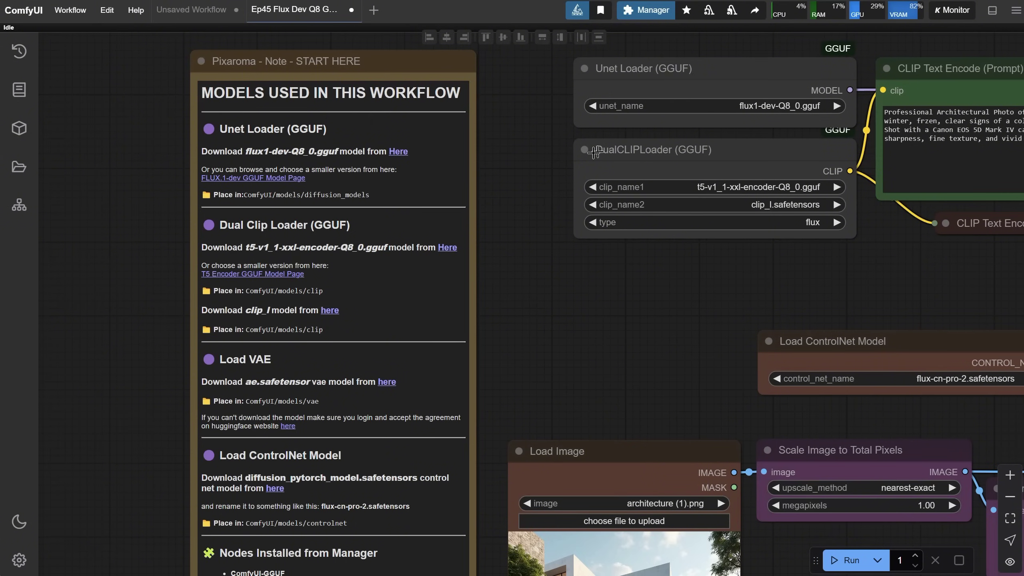
mouse_move(700, 68)
left_mouse_down()
mouse_move(688, 67)
mouse_move(697, 68)
left_mouse_up()
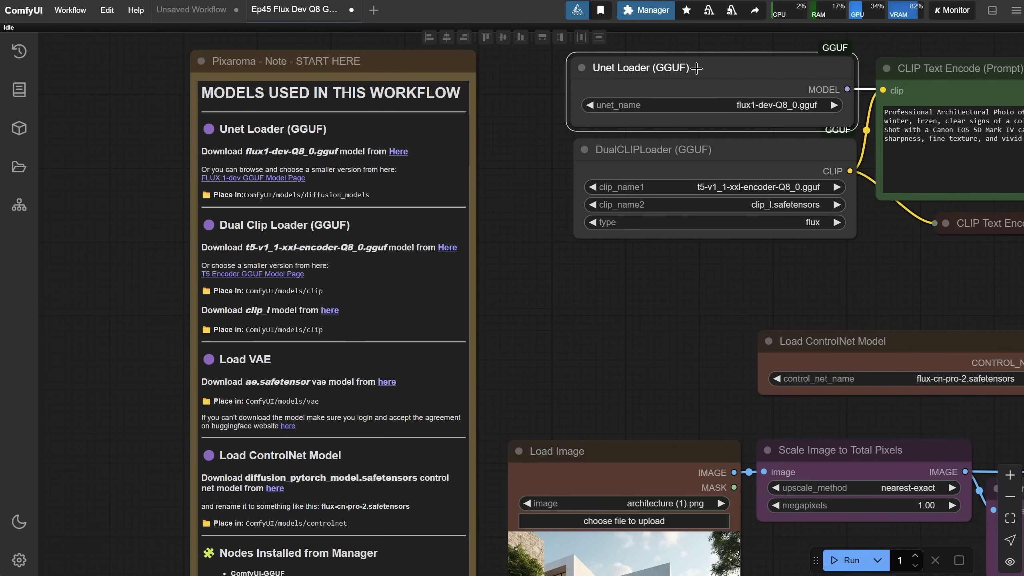
left_click(399, 153)
double_click(129, 90)
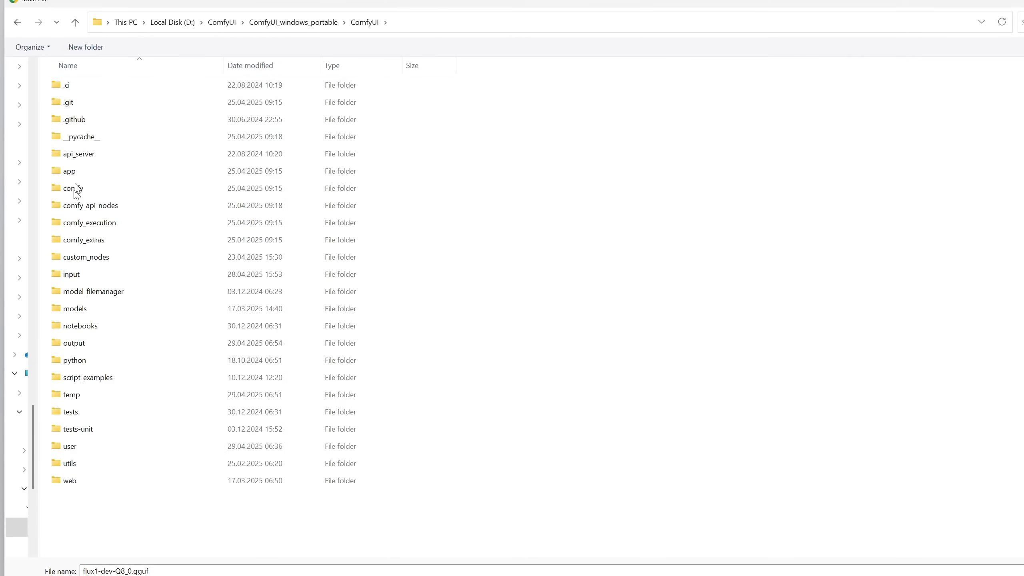
double_click(100, 314)
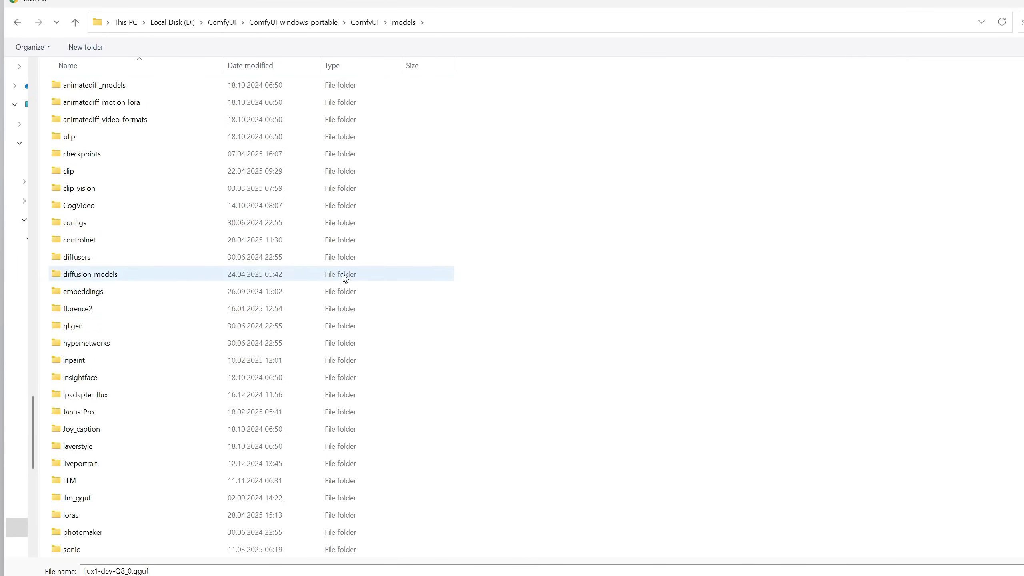
double_click(138, 277)
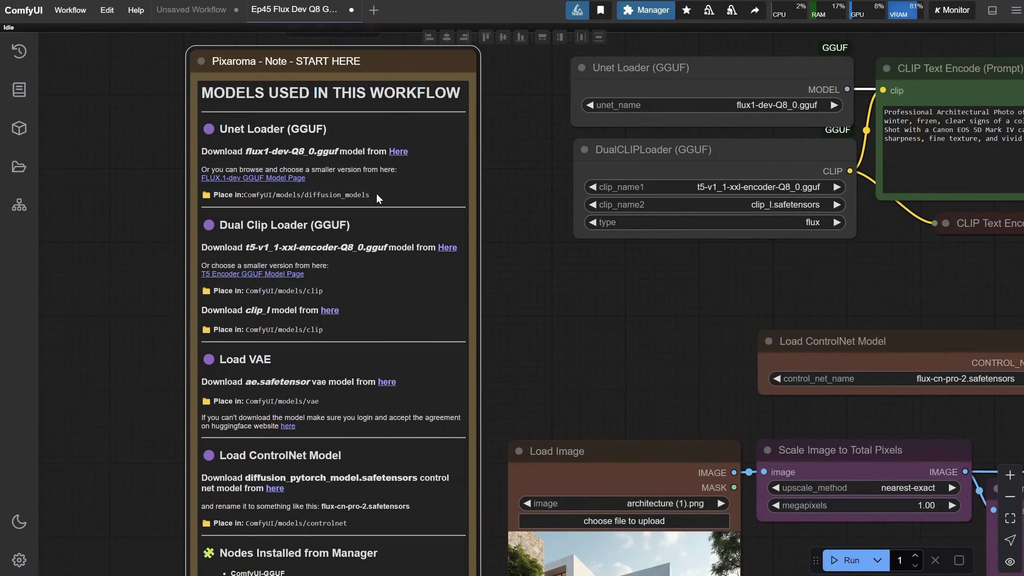
left_click(280, 182)
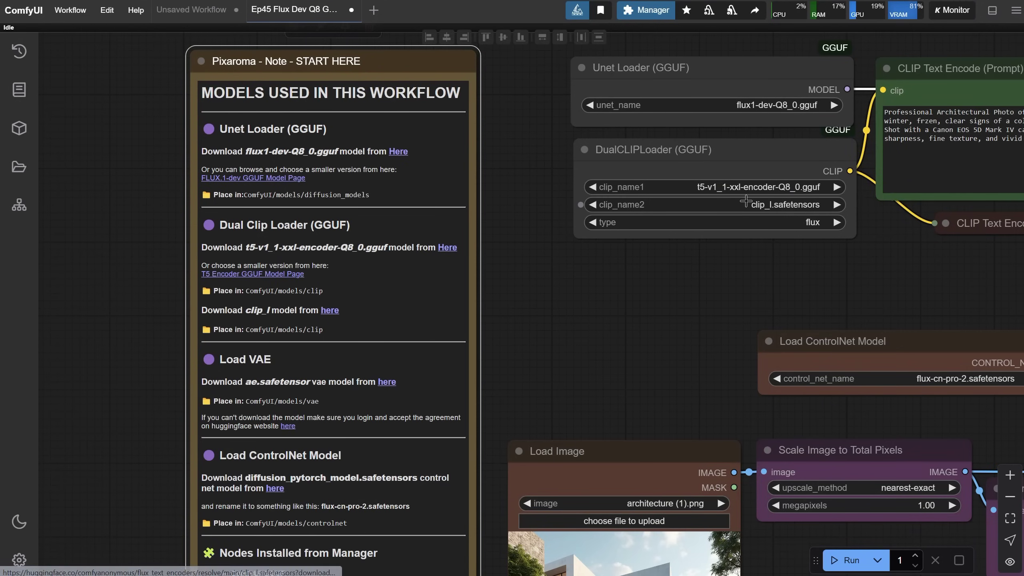
Locate the Load VAE node, try the note's ae.safetensor download link, and open the Hugging Face page for accepting the model agreement
left_click_drag(601, 323, 511, 238)
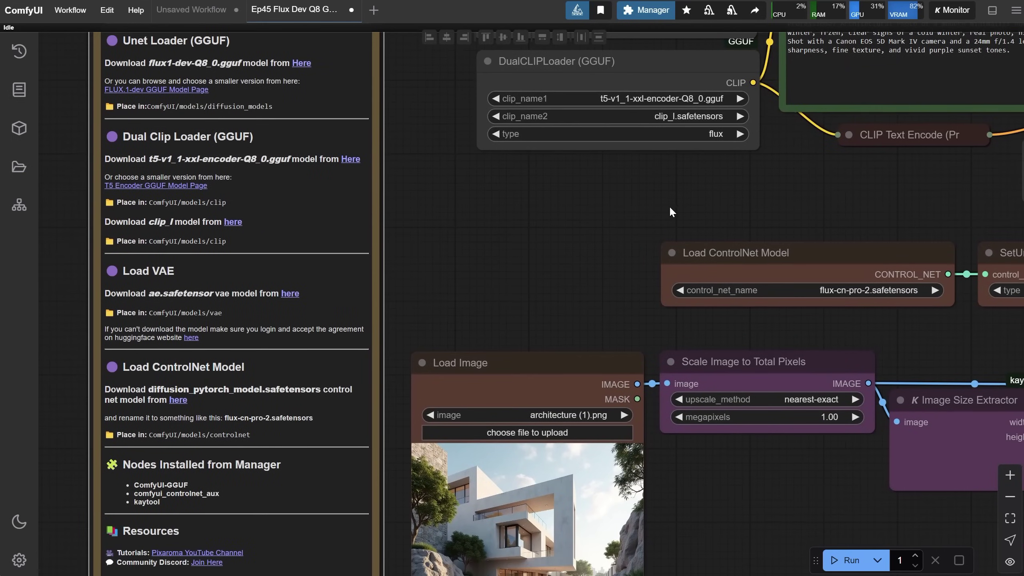
scroll(645, 204, "right", 10)
scroll(645, 204, "up", 2)
left_click(611, 209)
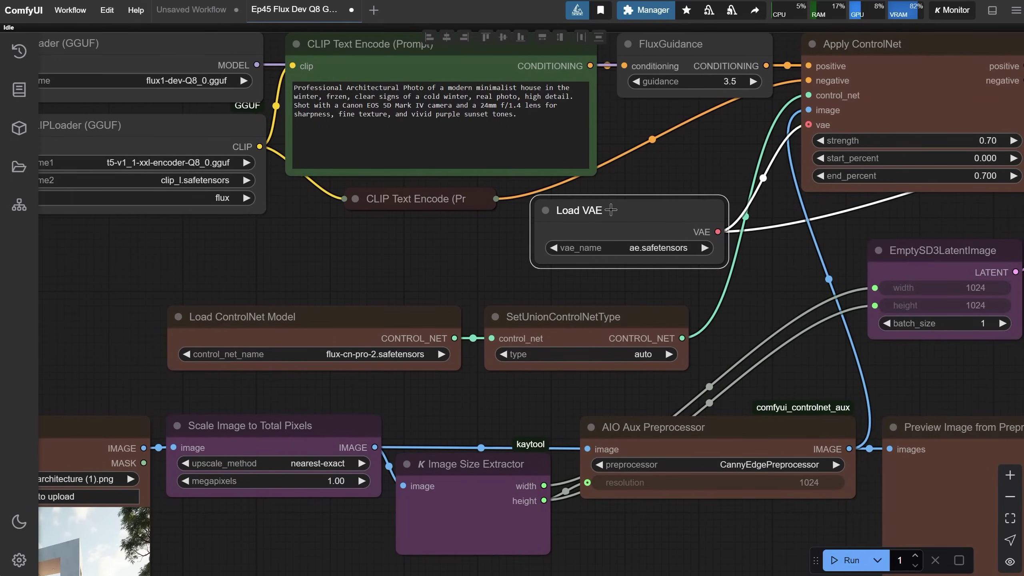
scroll(749, 262, "left", 10)
scroll(686, 258, "down", 2)
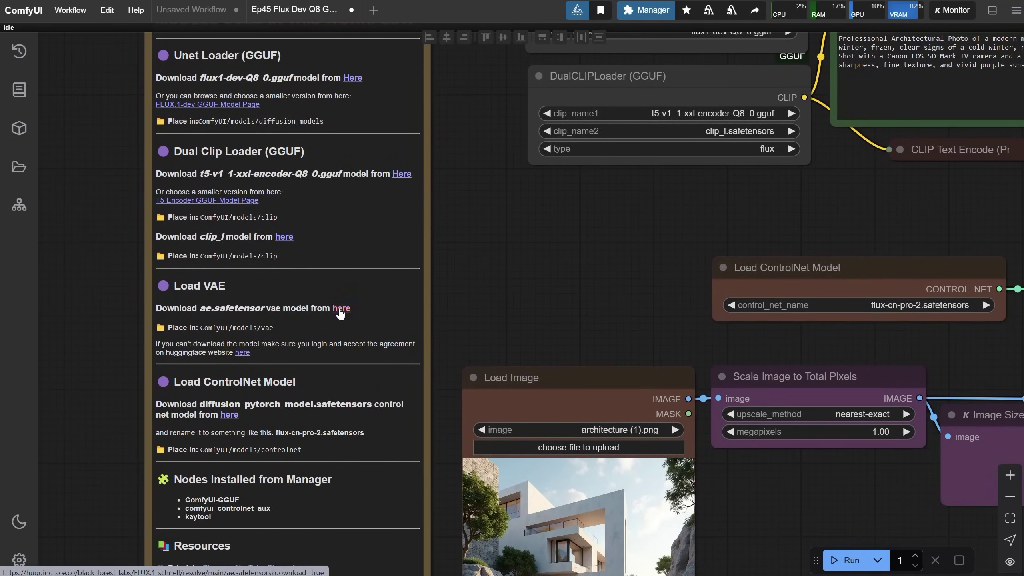
left_click(340, 309)
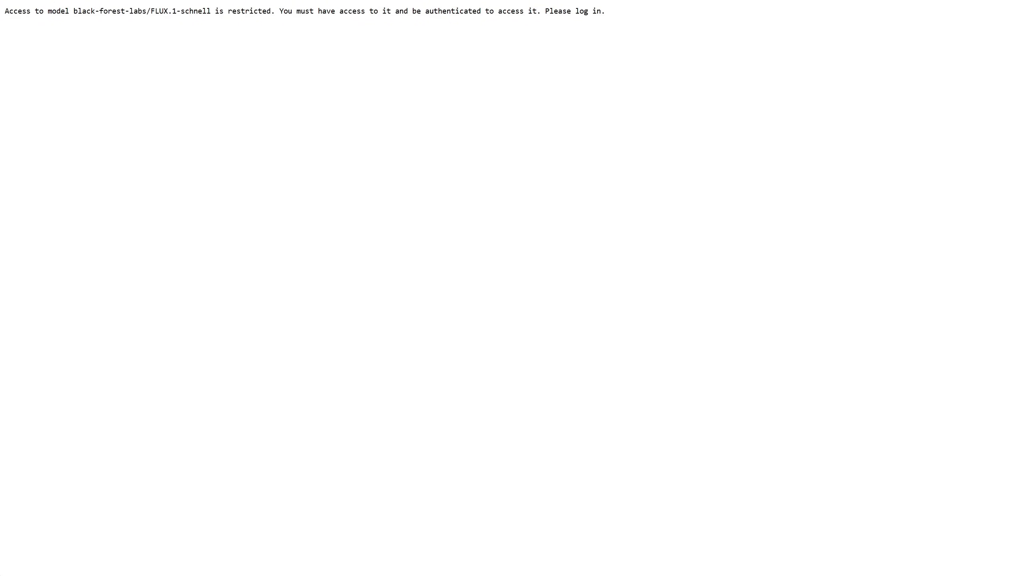
key("ctrl+w")
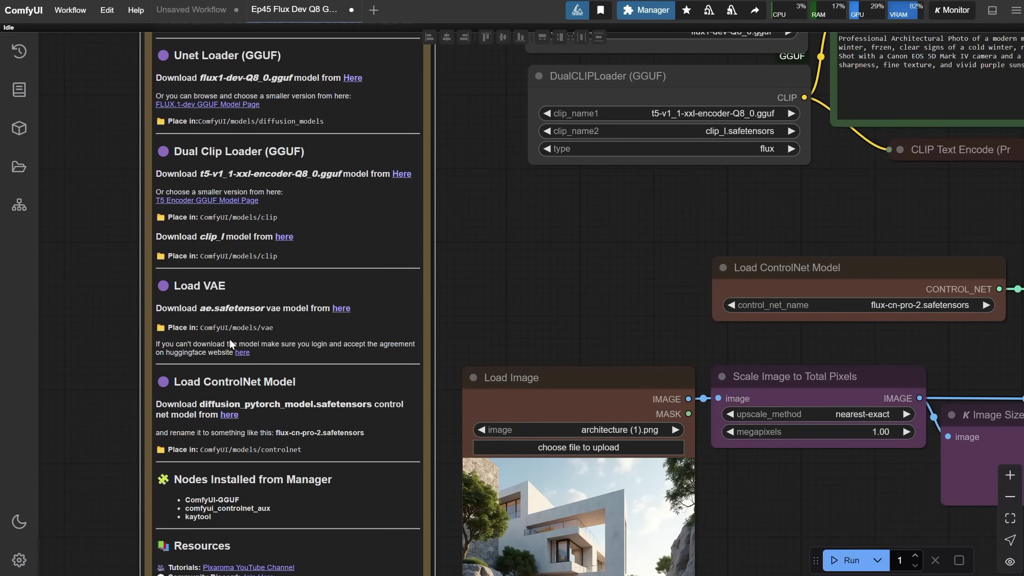
left_click(242, 352)
Download the ControlNet model from the note's link into models/controlnet, naming the file flux-cn-pro-2.safetensors
left_click(229, 415)
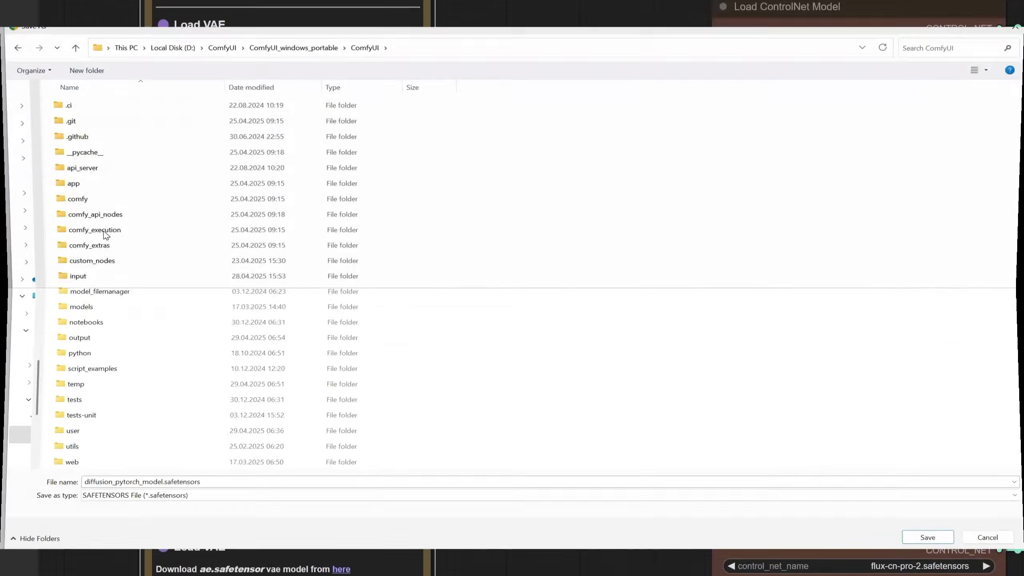
double_click(81, 308)
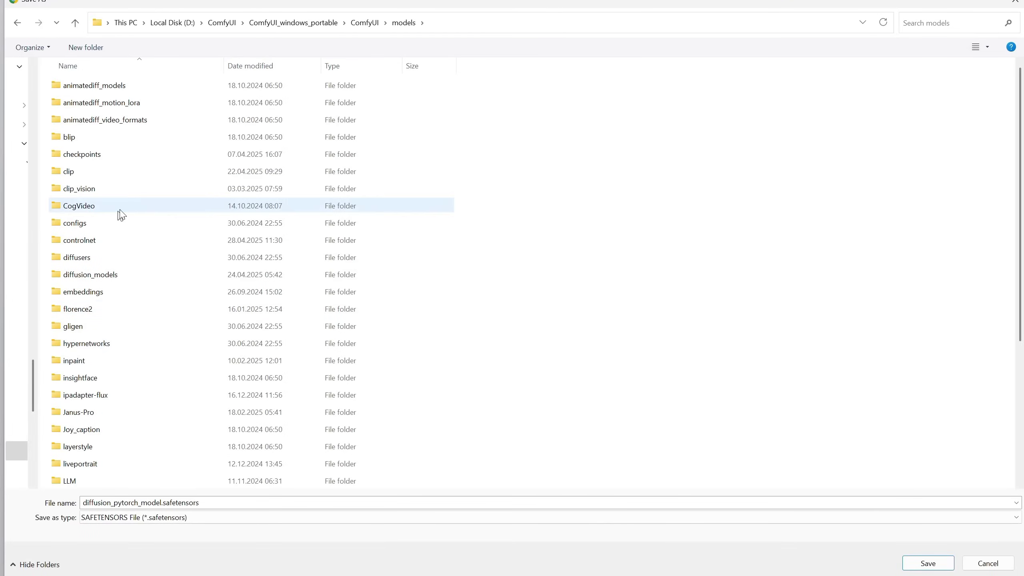
double_click(99, 241)
left_click(211, 501)
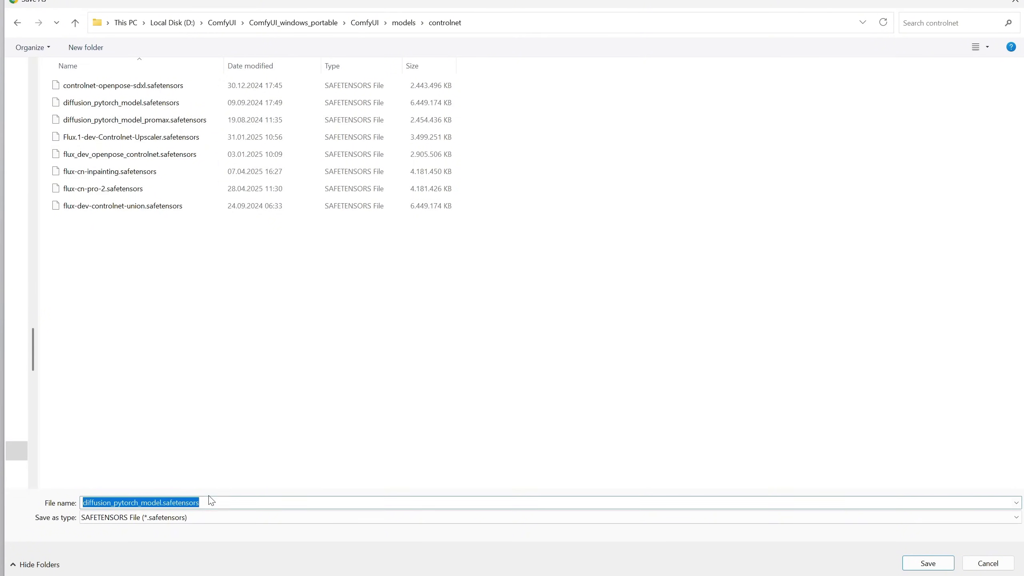
left_click(201, 501)
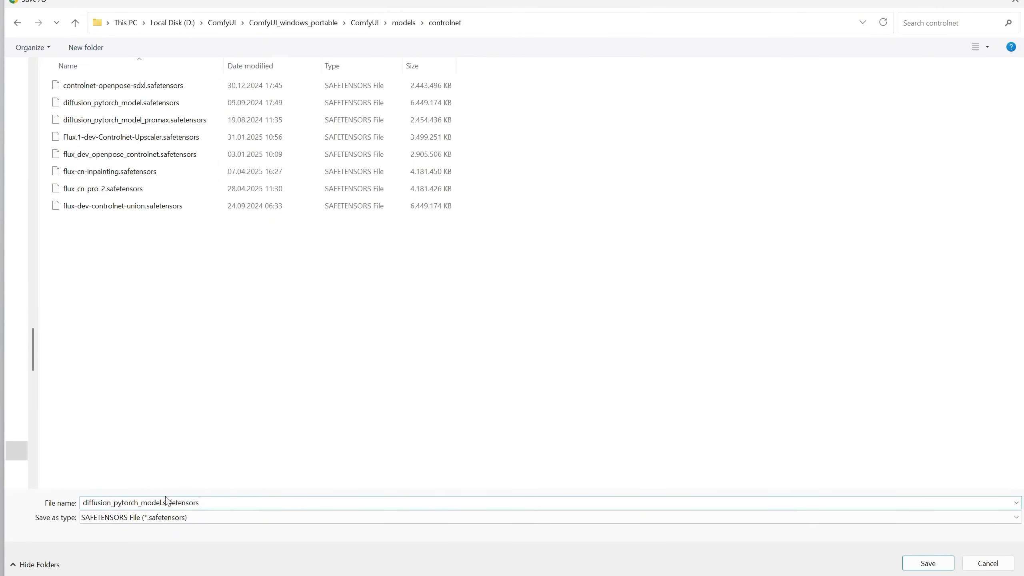
double_click(157, 502)
type("flux-cn-pro-2")
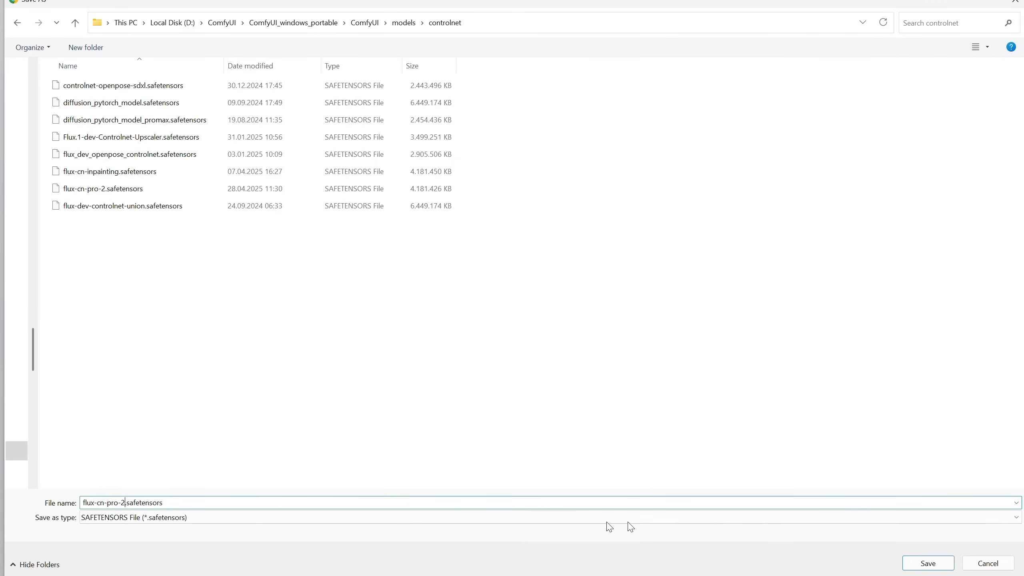
left_click(913, 563)
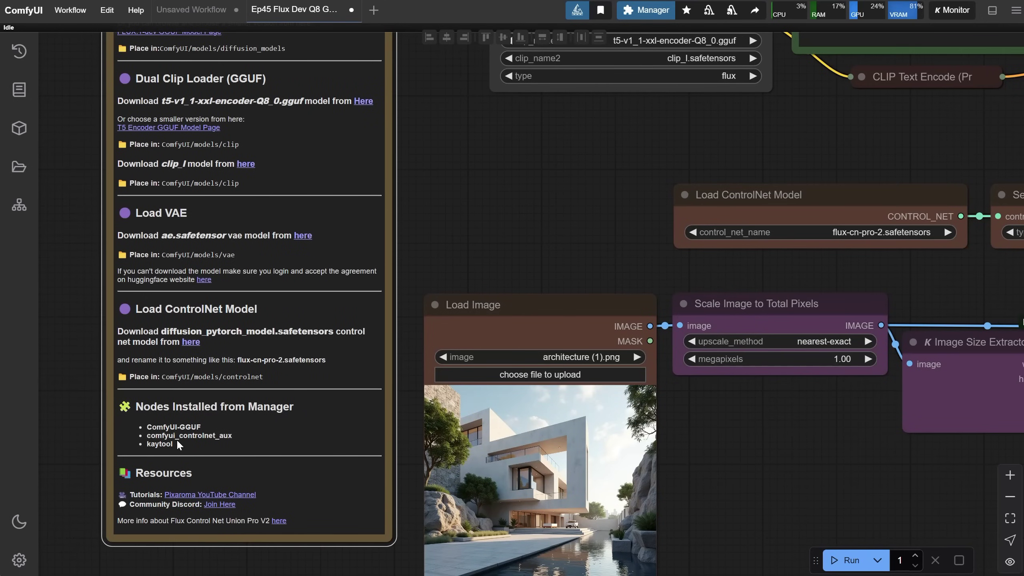
Search the custom nodes list for "gguf" and for "aux" to check the ComfyUI-GGUF and comfyui_controlnet_aux nodes
scroll(523, 187, "down", 5)
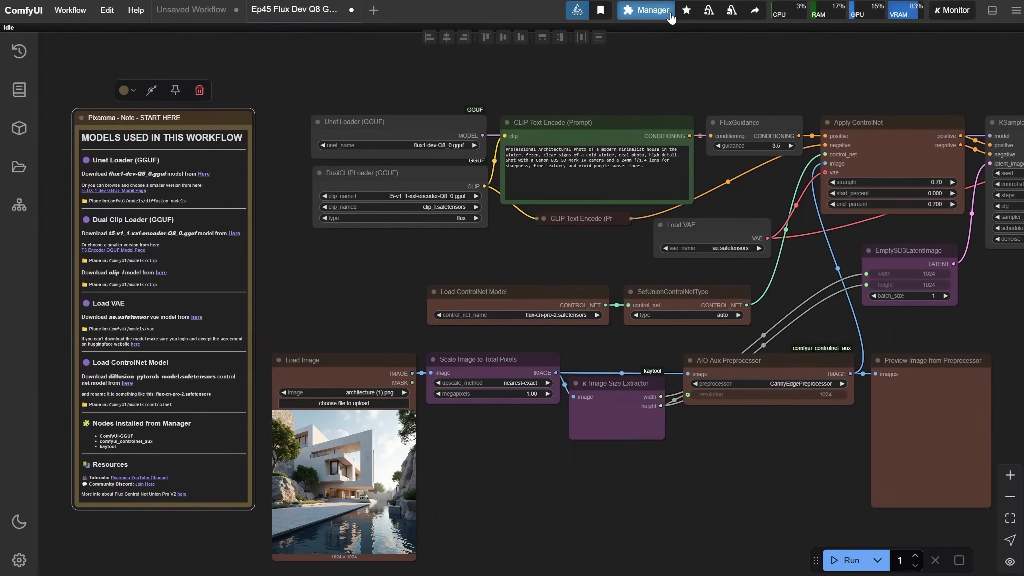
left_click(647, 10)
left_click(542, 204)
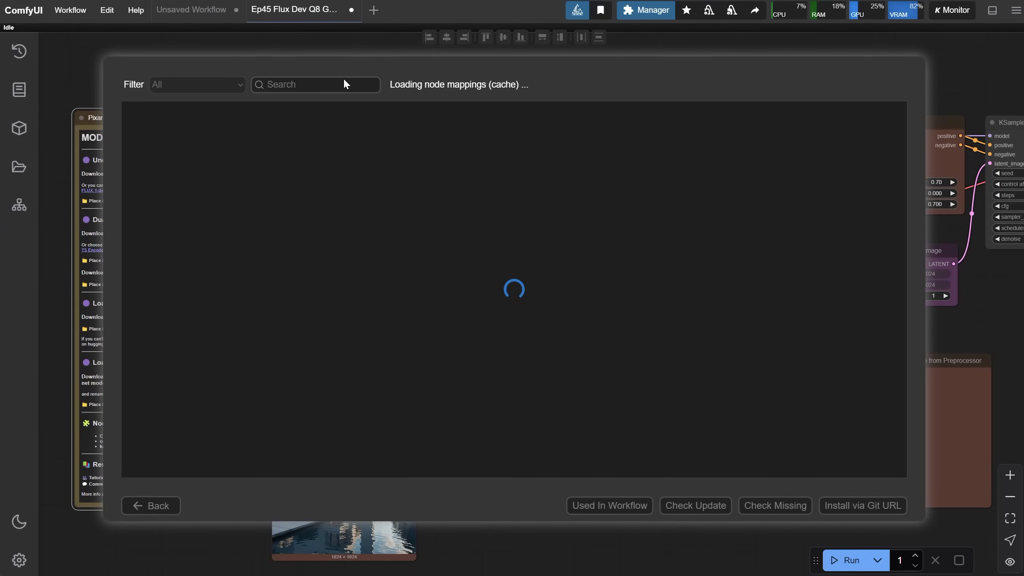
left_click(289, 80)
type("gguf")
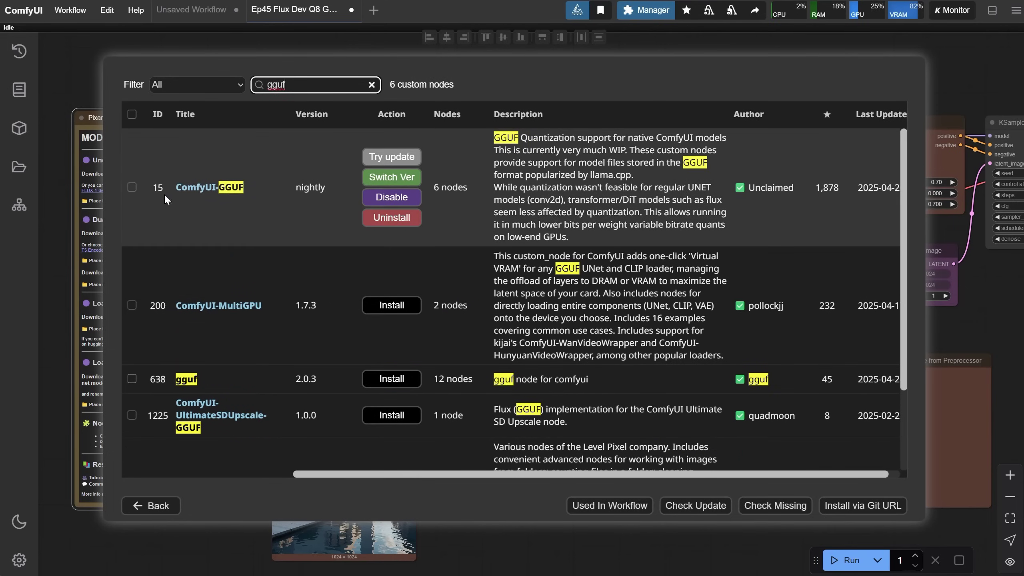
double_click(276, 84)
type("aux")
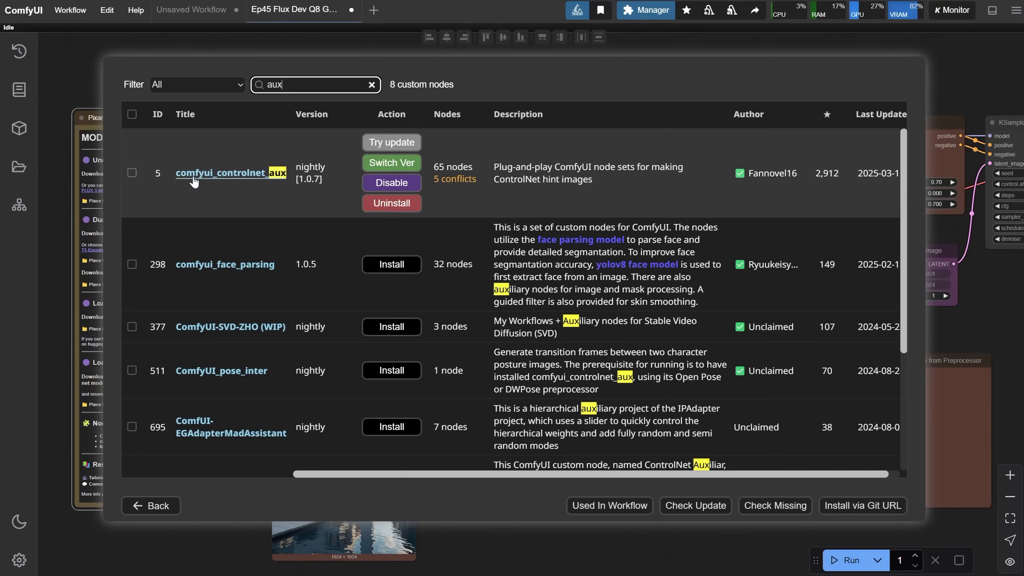
Search the custom nodes list for "kayt" to check the KayTool node, and return to the workflow
key("BackSpace")
key("BackSpace")
key("BackSpace")
type("kayt")
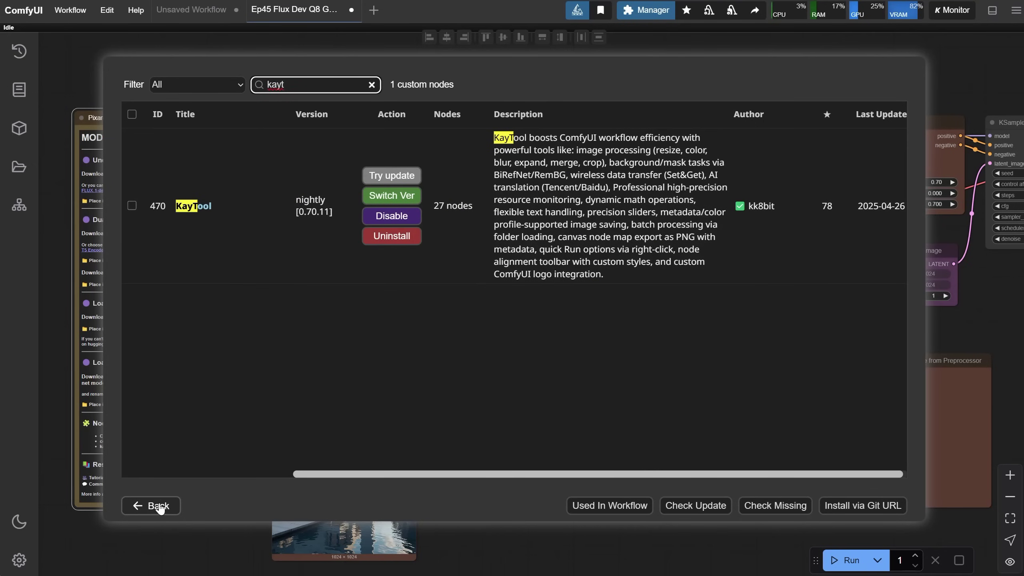
left_click(159, 506)
left_click(466, 422)
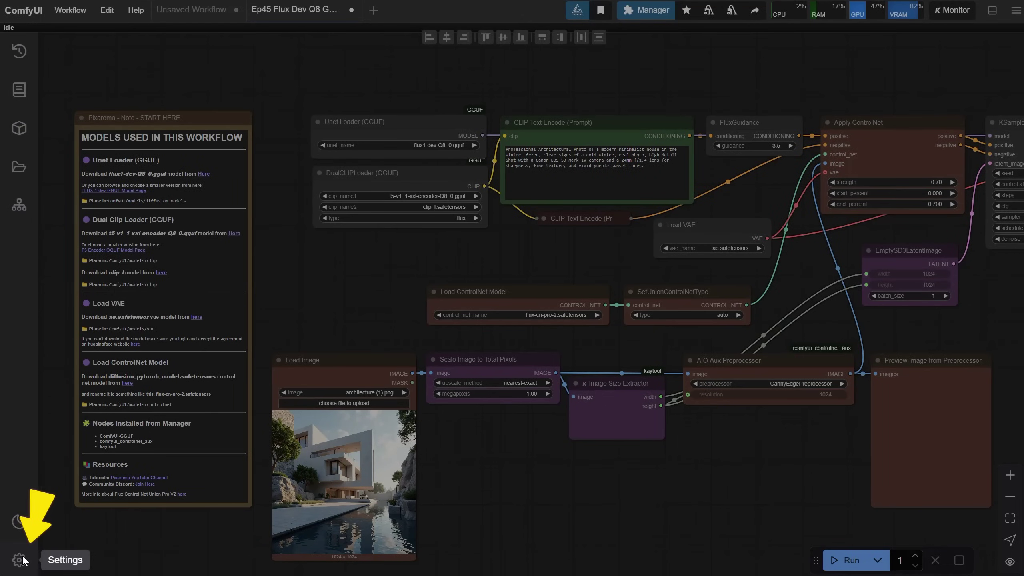
Enable the GuLuLu companion in the KayTool settings, look at its options, switch it off again and close the settings
left_click(20, 560)
left_click(258, 382)
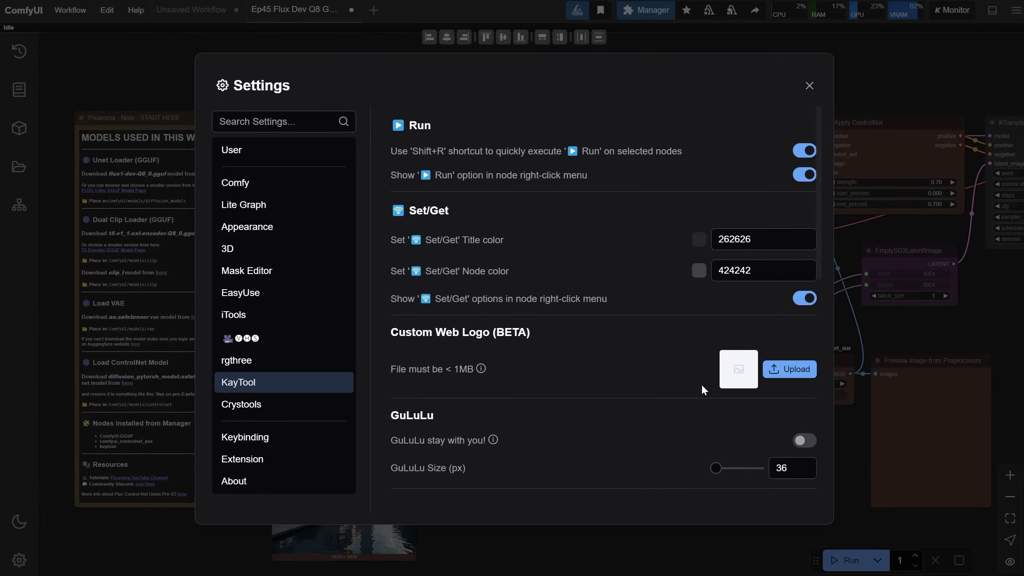
left_click(804, 440)
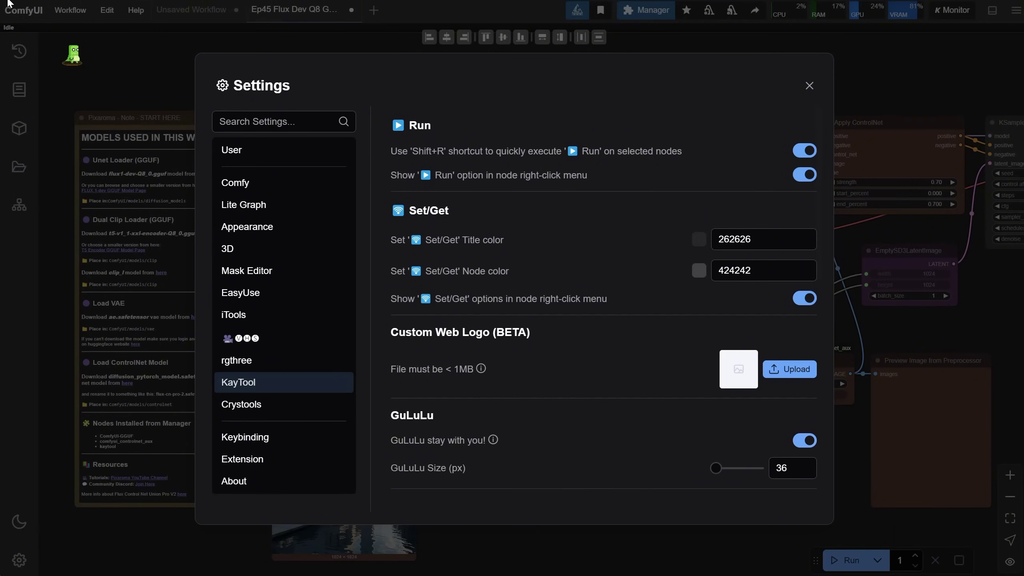
left_click(68, 59)
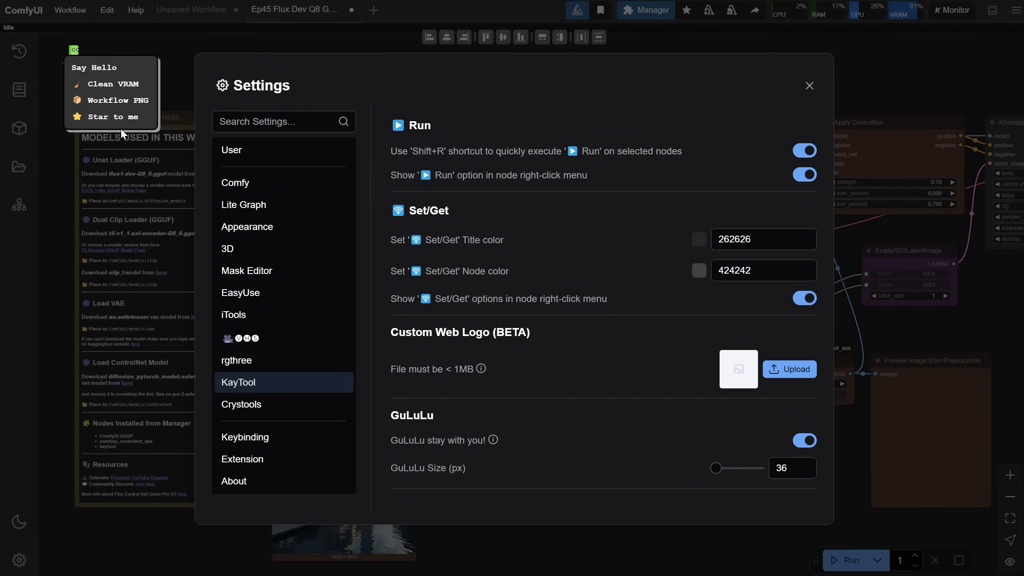
left_click(804, 440)
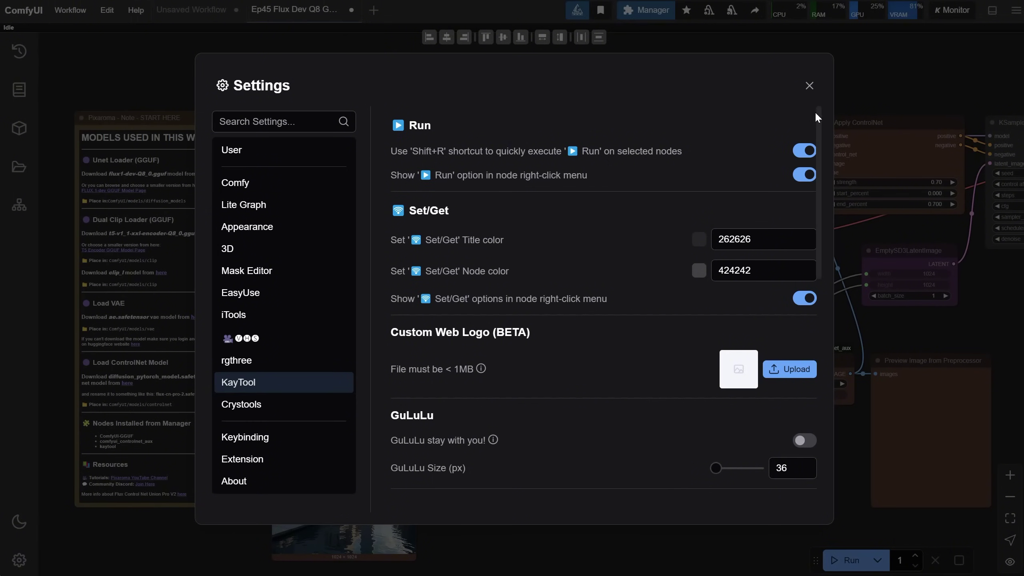
left_click(810, 86)
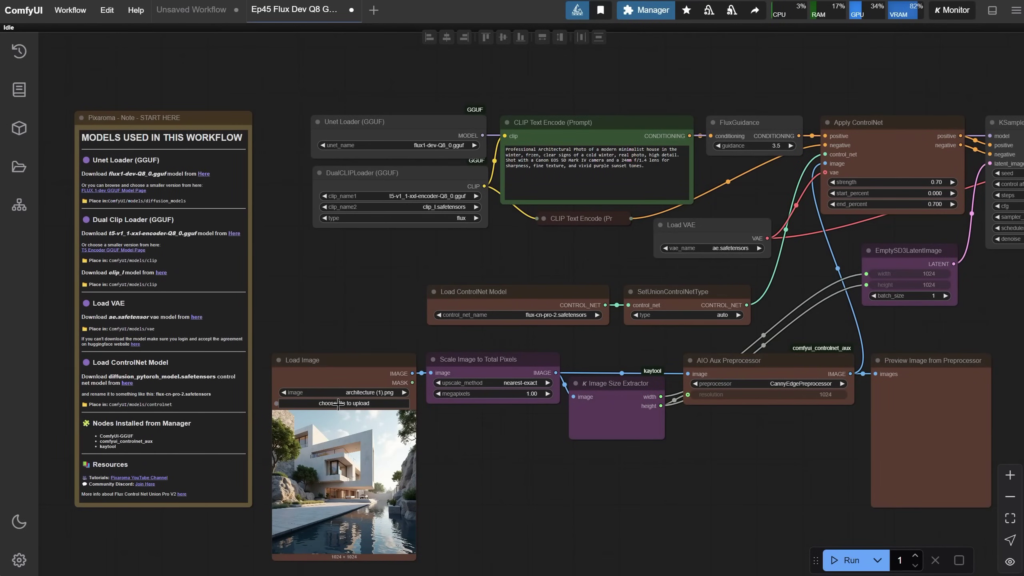
Load the architecture image into the Load Image node
left_click(342, 404)
double_click(81, 86)
Set the megapixels value of the Scale Image to Total Pixels node to 1
scroll(507, 446, "up", 2)
left_click_drag(522, 445, 472, 386)
scroll(474, 383, "up", 1)
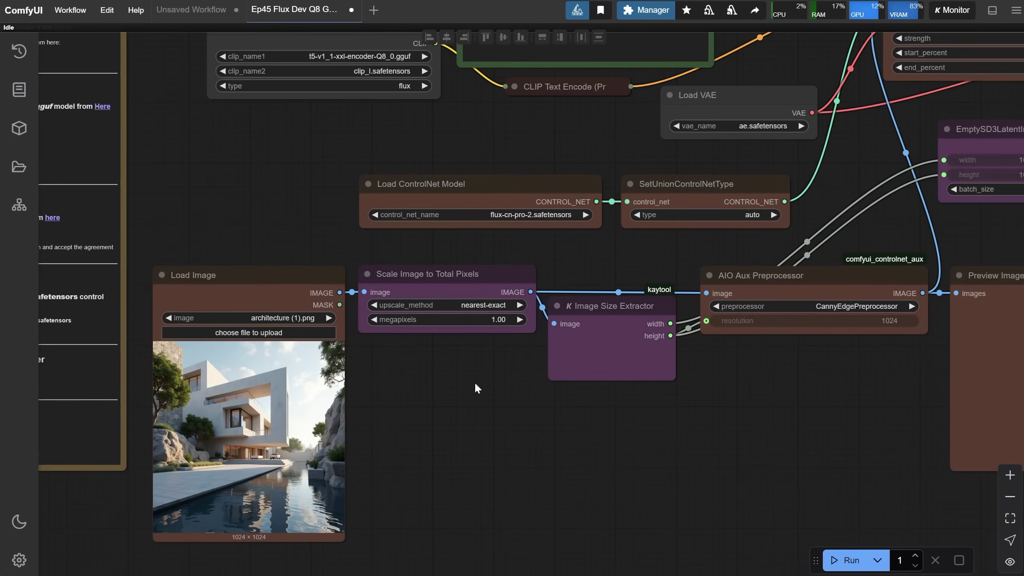
left_click_drag(448, 278, 450, 278)
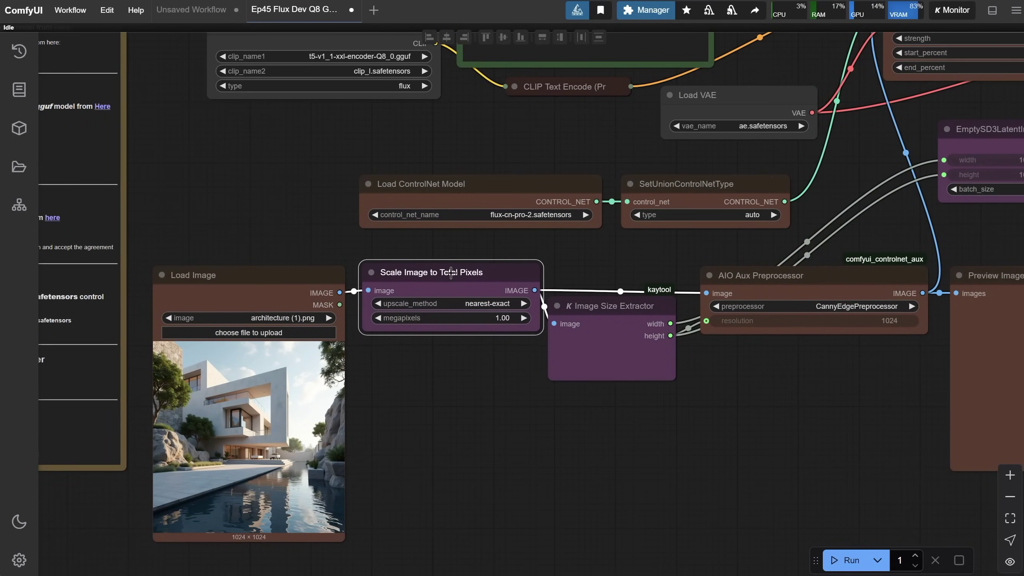
left_click(472, 319)
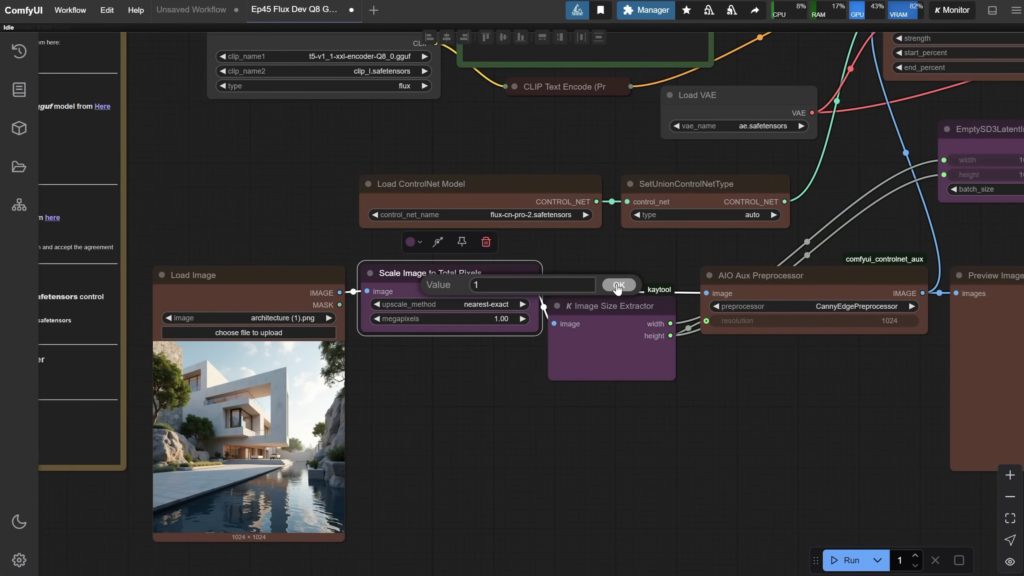
left_click_drag(458, 274, 457, 277)
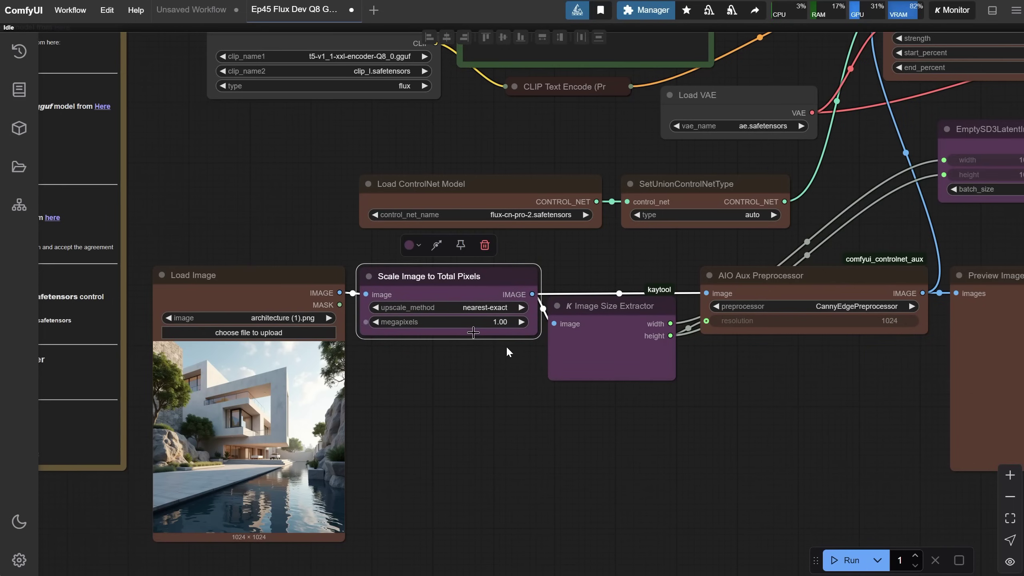
Run the workflow until the Image Size Extractor reports the scaled width and height, and cancel the run
left_click(847, 562)
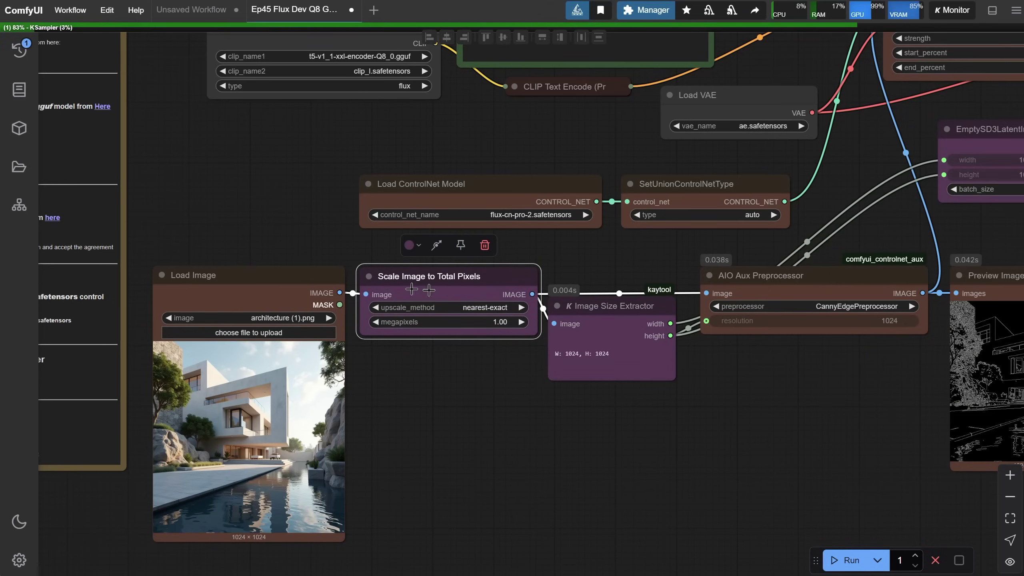
left_click(944, 561)
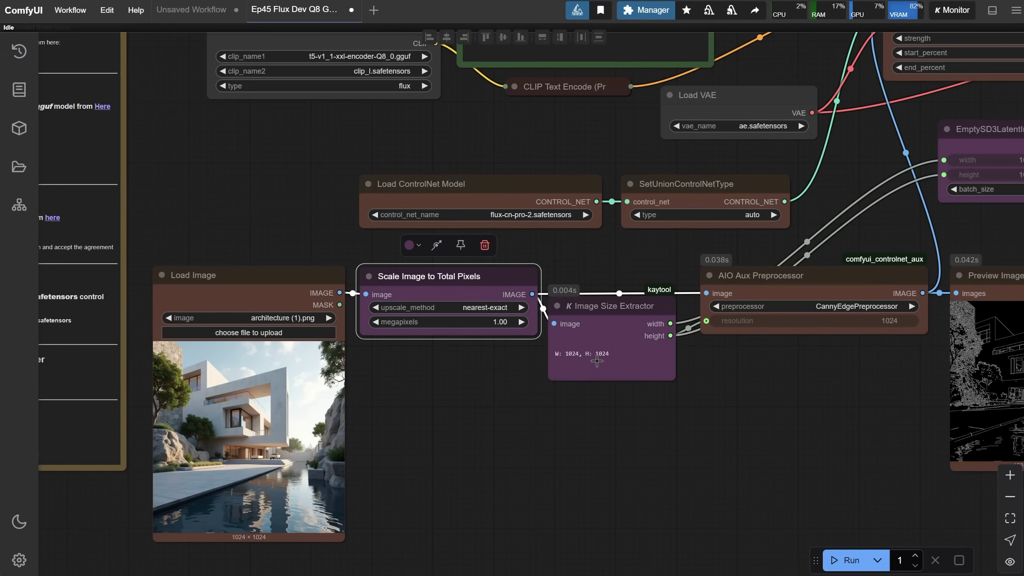
left_click_drag(607, 313, 609, 306)
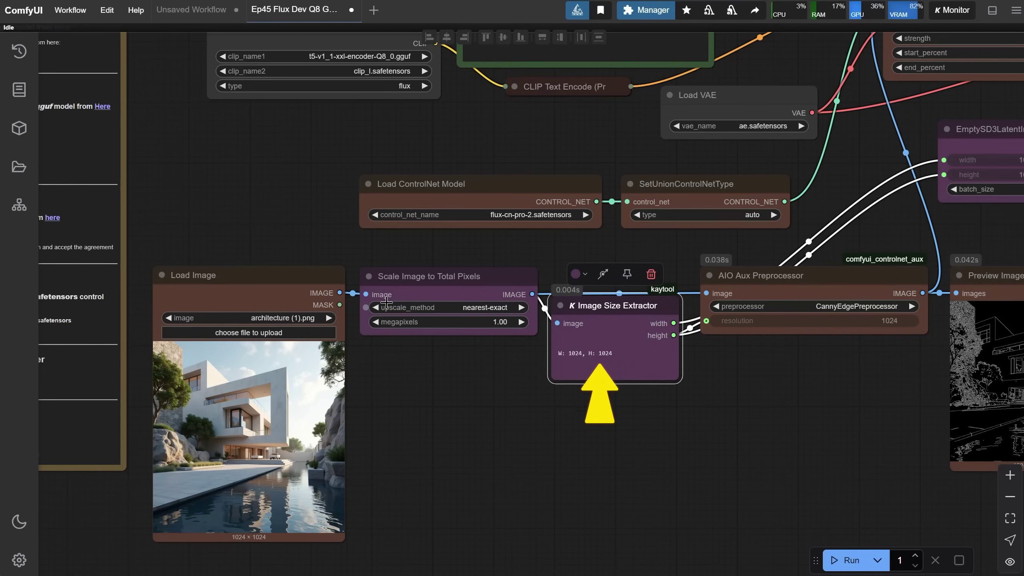
left_click(633, 434)
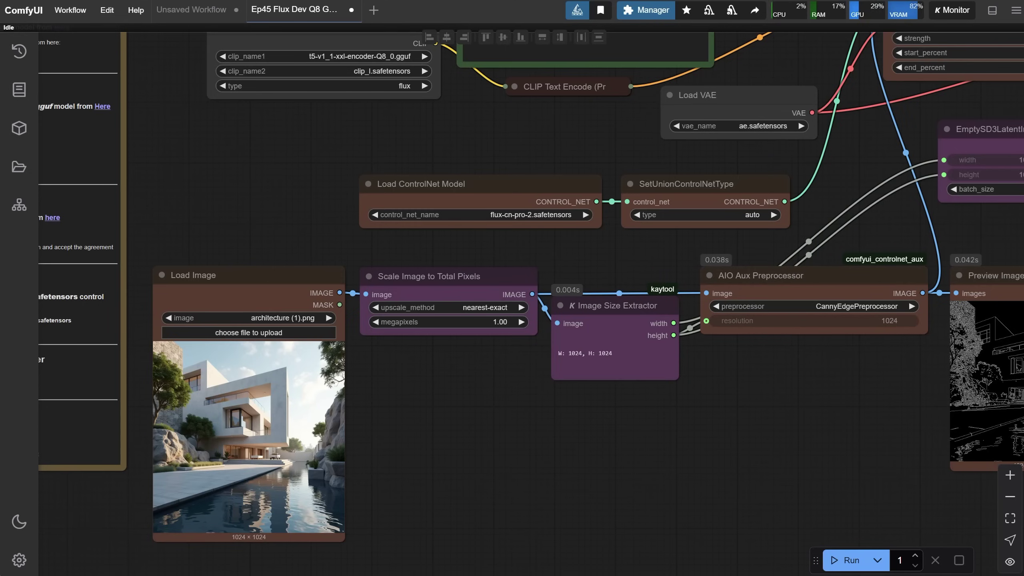
Paste a screen capture of the canvas into the Load Image node, and run the workflow briefly to check its scaled dimensions
key("Print")
left_click_drag(43, 36, 950, 532)
key("ctrl+c")
left_click(245, 421)
key("ctrl+v")
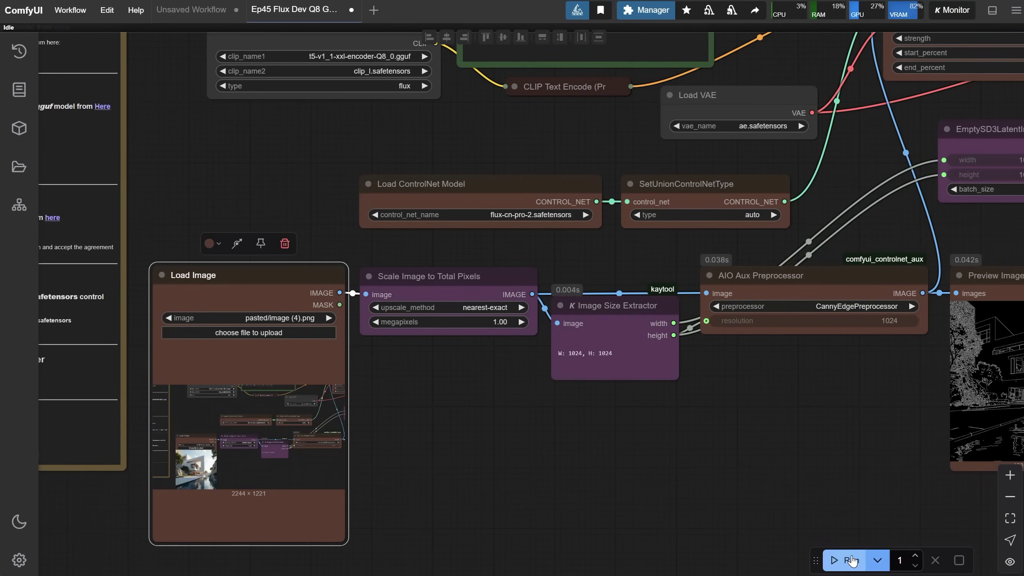
left_click(852, 560)
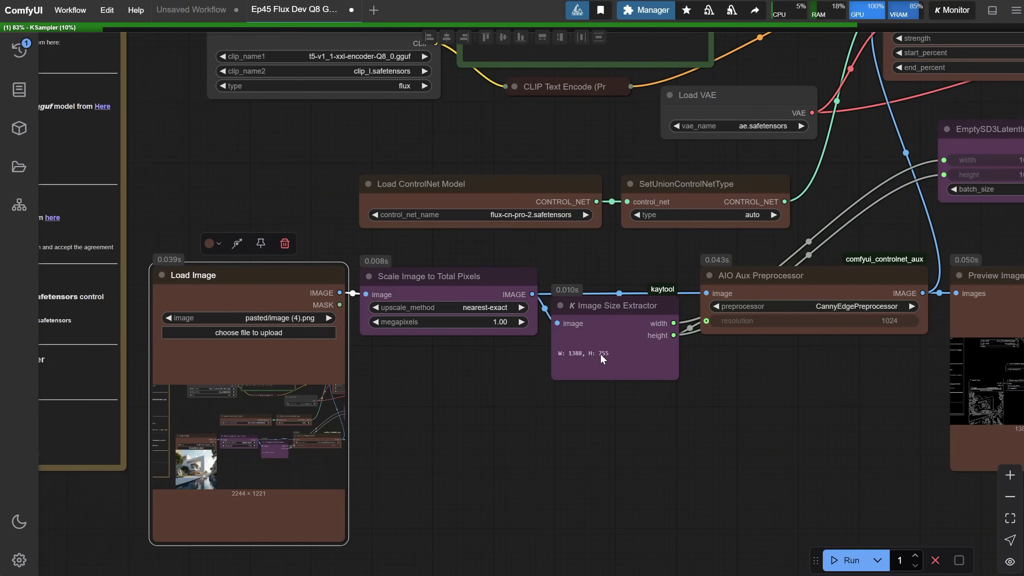
left_click(935, 560)
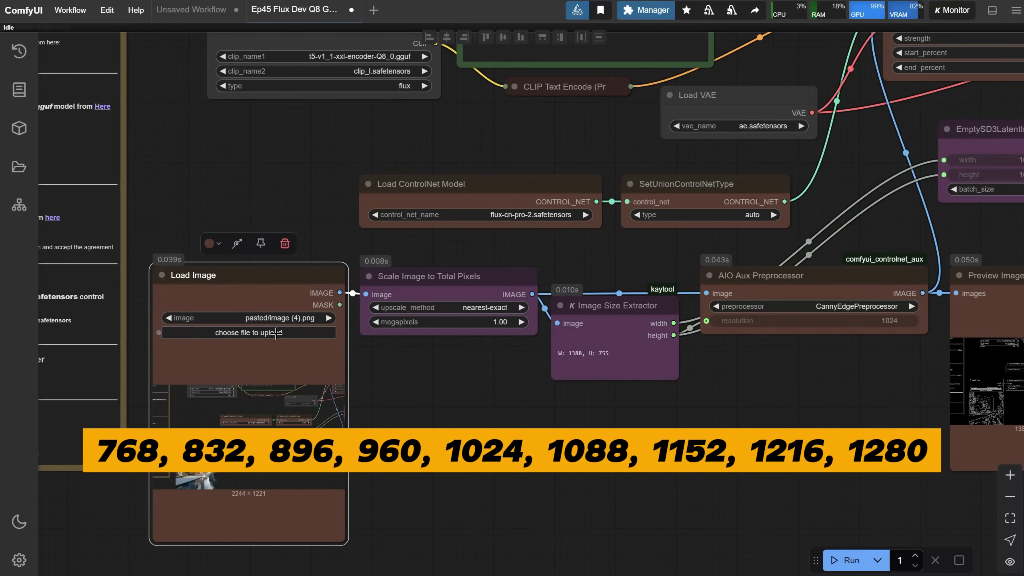
Load architecture.png from the Ep45 folder back into the Load Image node
left_click(276, 333)
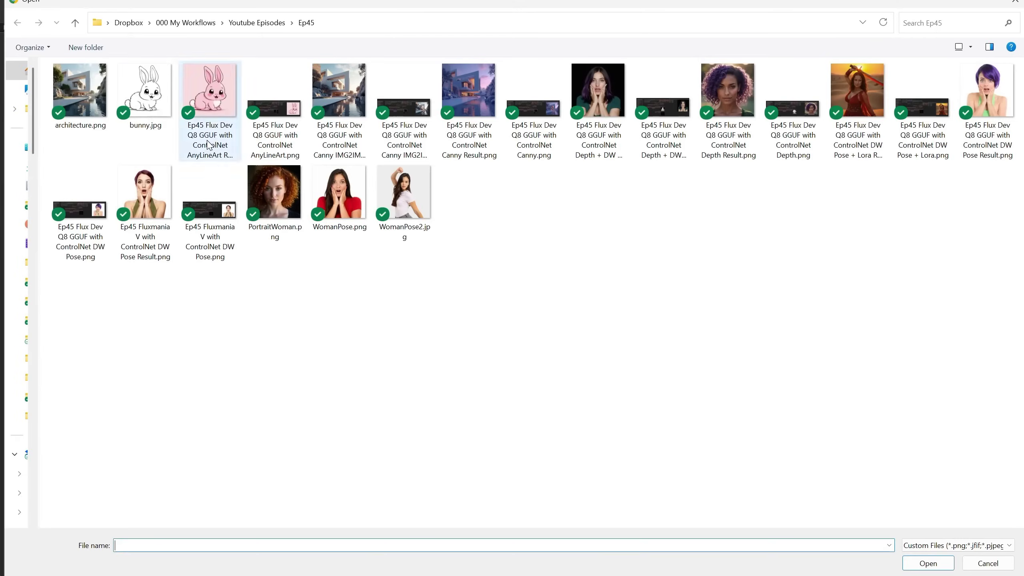
double_click(94, 101)
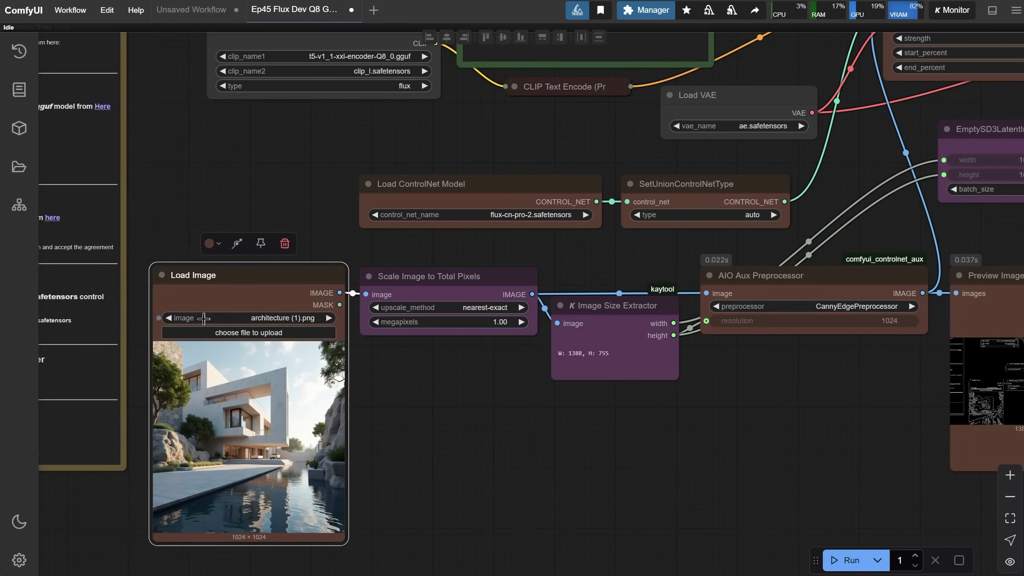
Reconnect the Image Size Extractor's width and height outputs to the matching inputs of the EmptySD3LatentImage node
left_click_drag(598, 307, 596, 308)
left_click_drag(743, 402, 434, 473)
left_click_drag(638, 242, 560, 260)
mouse_move(723, 223)
left_mouse_down()
mouse_move(701, 217)
mouse_move(710, 210)
left_mouse_up()
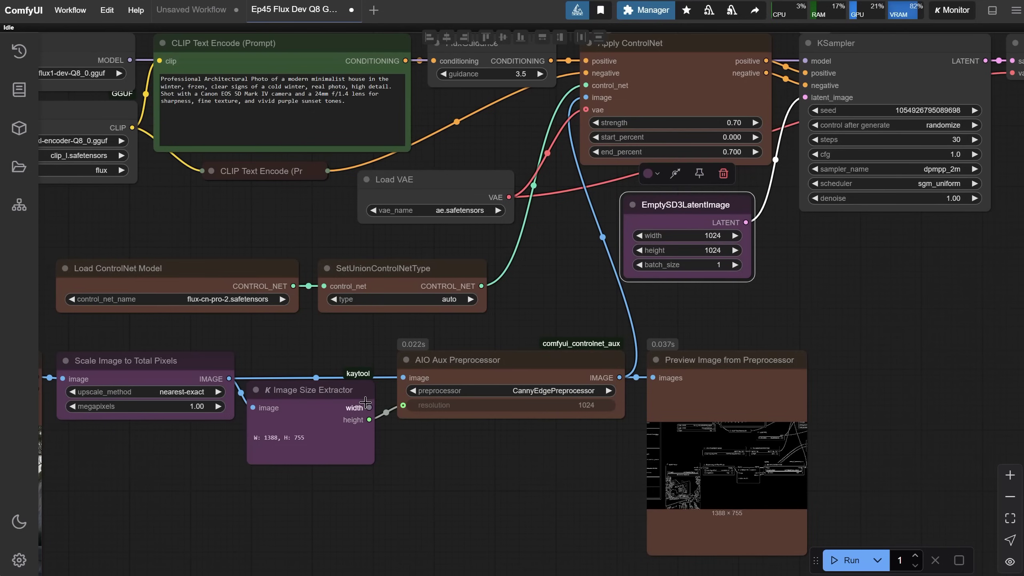
left_click_drag(368, 407, 645, 236)
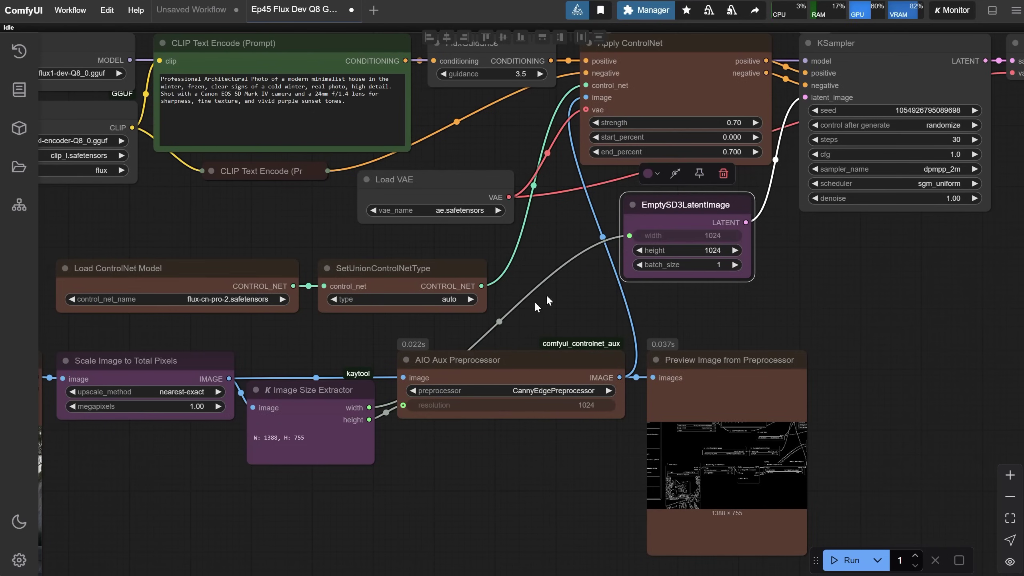
left_click_drag(368, 419, 628, 250)
scroll(147, 366, "left", 5)
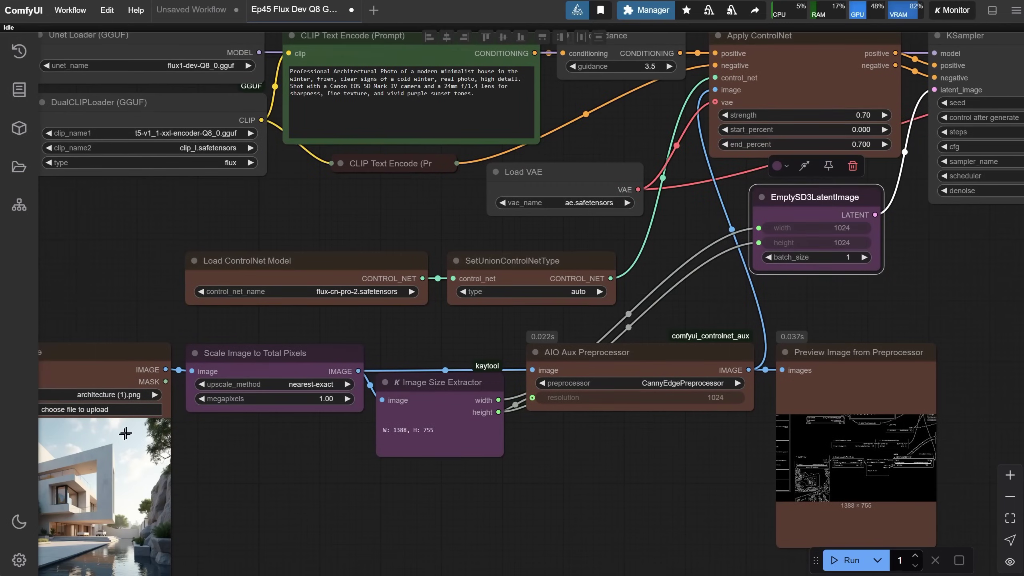
scroll(504, 498, "right", 5)
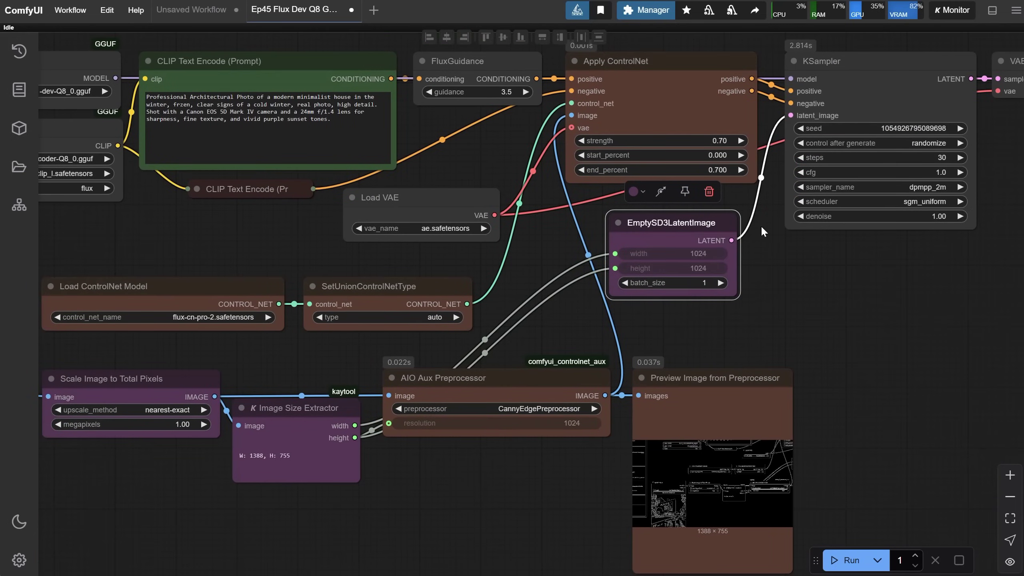
Detach the AIO Aux Preprocessor's resolution link and connect the Image Size Extractor's height output to that resolution input again
scroll(520, 522, "left", 5)
scroll(520, 522, "down", 3)
mouse_move(277, 328)
left_mouse_down()
mouse_move(266, 312)
mouse_move(269, 320)
left_mouse_up()
scroll(556, 412, "down", 1)
scroll(555, 412, "right", 1)
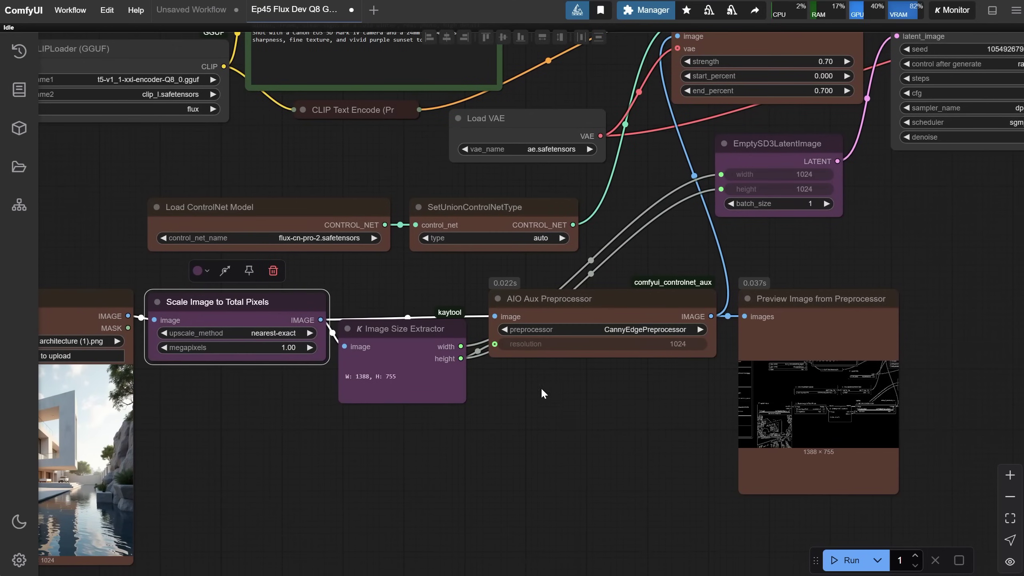
left_click_drag(495, 346, 466, 351)
mouse_move(575, 307)
left_mouse_down()
mouse_move(607, 346)
mouse_move(599, 371)
mouse_move(590, 301)
mouse_move(585, 317)
mouse_move(571, 308)
left_mouse_up()
left_click_drag(462, 359, 492, 348)
mouse_move(563, 297)
left_mouse_down()
mouse_move(564, 323)
mouse_move(564, 310)
left_mouse_up()
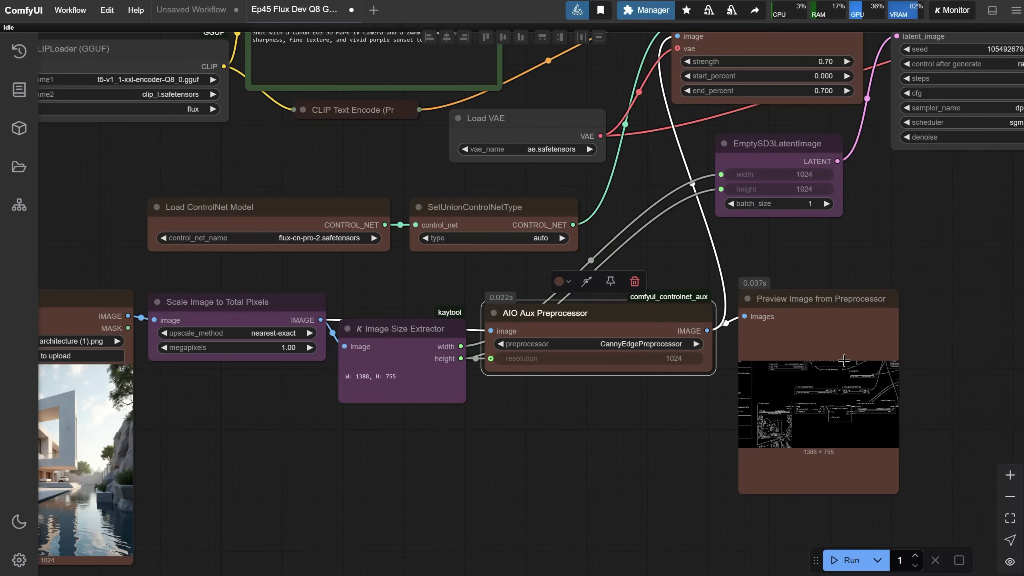
Run the workflow until the Canny preview of the architecture image refreshes, and interrupt the execution
left_click(847, 560)
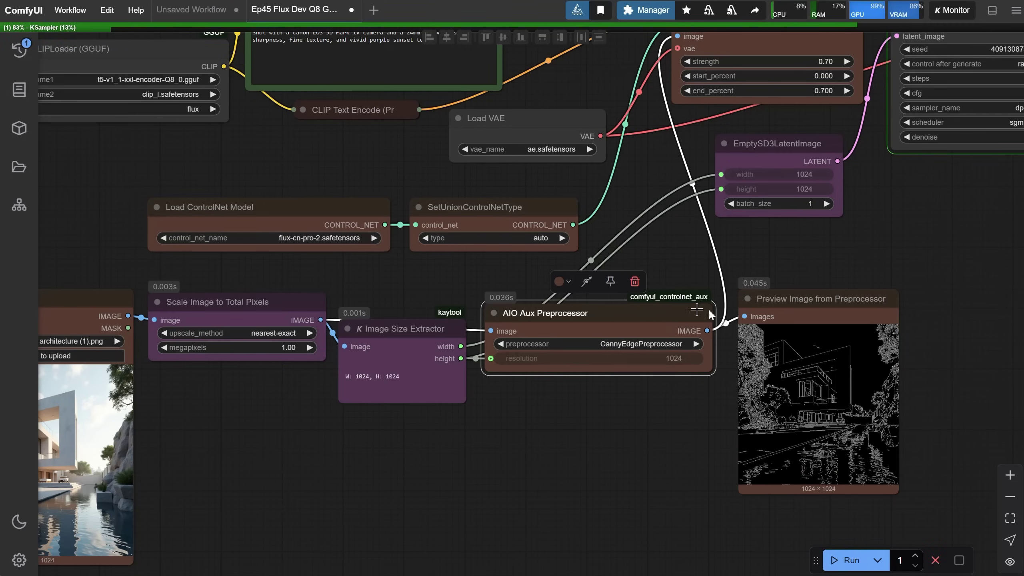
left_click_drag(603, 220, 607, 317)
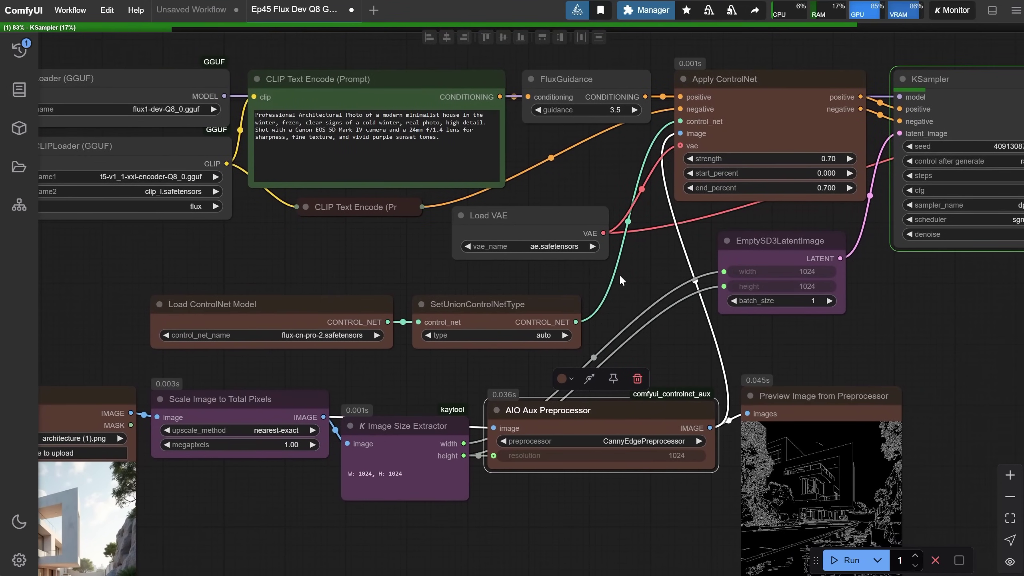
left_click(935, 560)
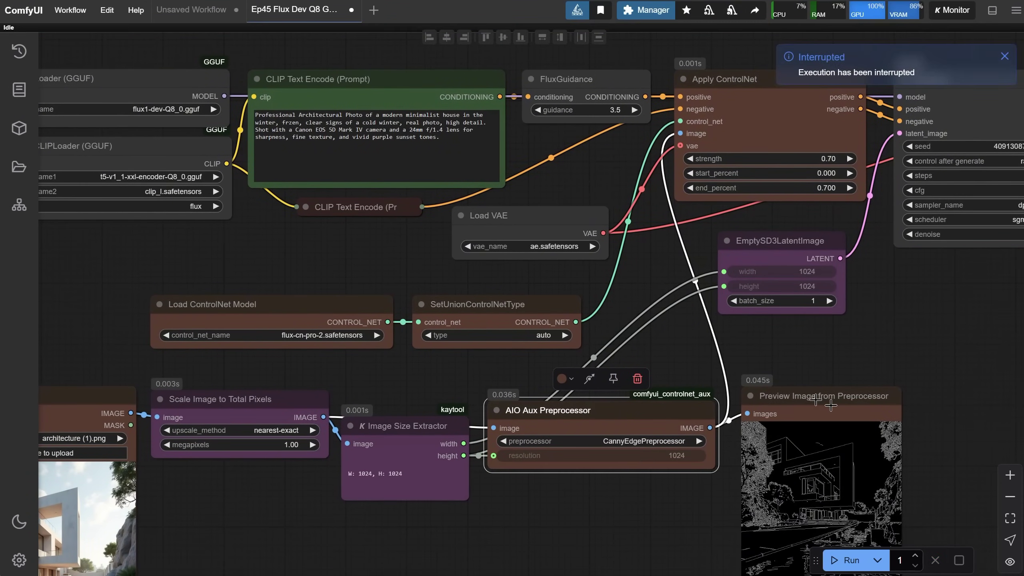
left_click(379, 373)
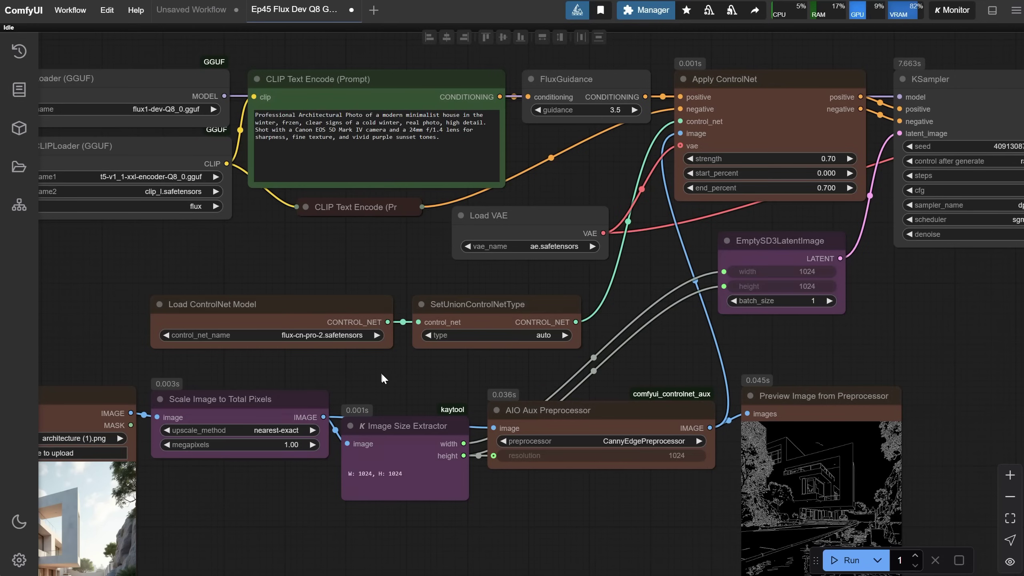
Check the model list of the Load ControlNet Model node, keep flux-cn-pro-2.safetensors, and dismiss the KSampler error dialog
left_click_drag(312, 303, 309, 302)
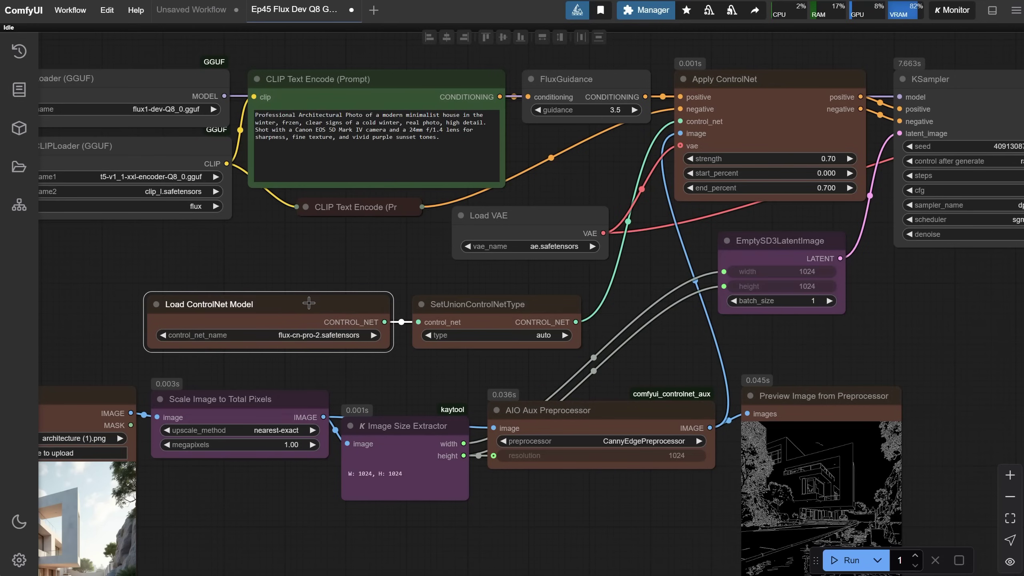
left_click(317, 336)
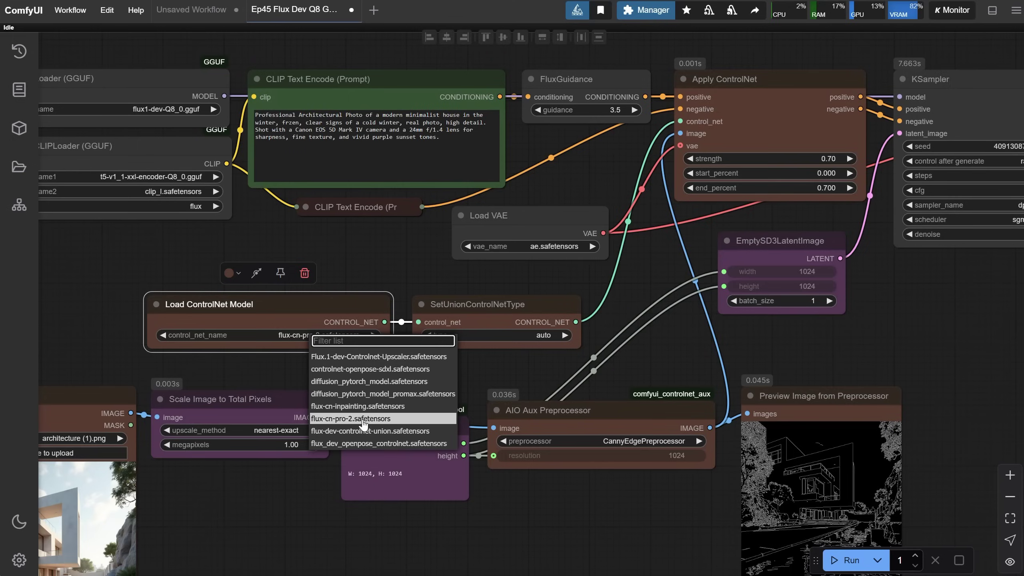
left_click(295, 304)
key("ctrl+Return")
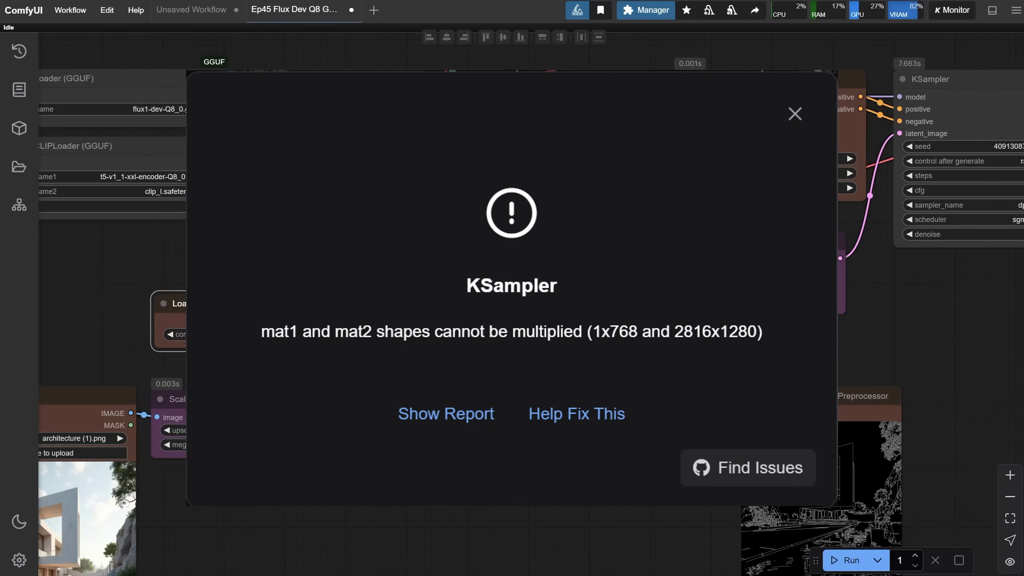
key("Escape")
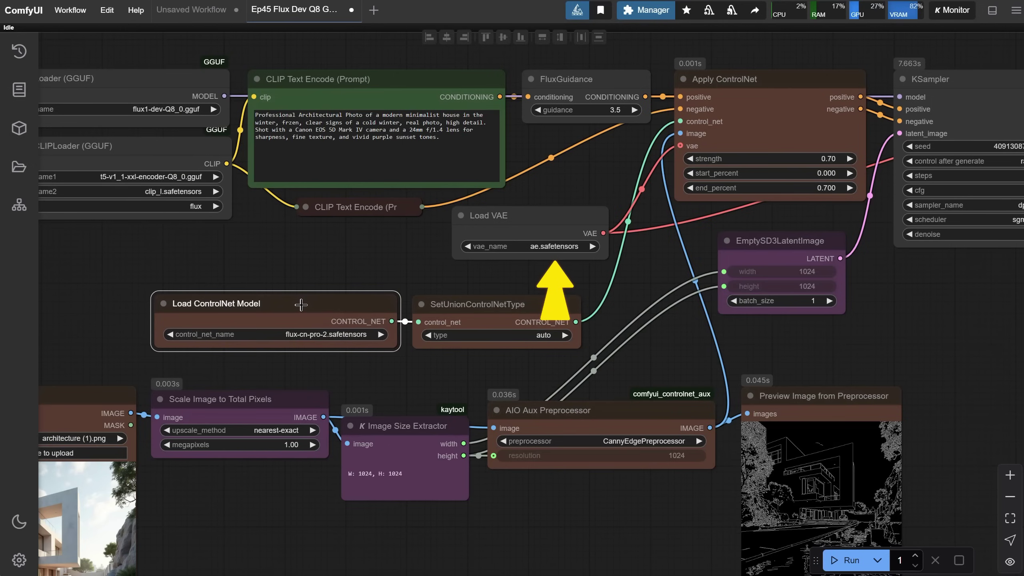
left_click_drag(300, 304, 296, 304)
Look at the type options of the SetUnionControlNetType node, keep auto, and shift the Apply ControlNet node slightly
left_click(492, 336)
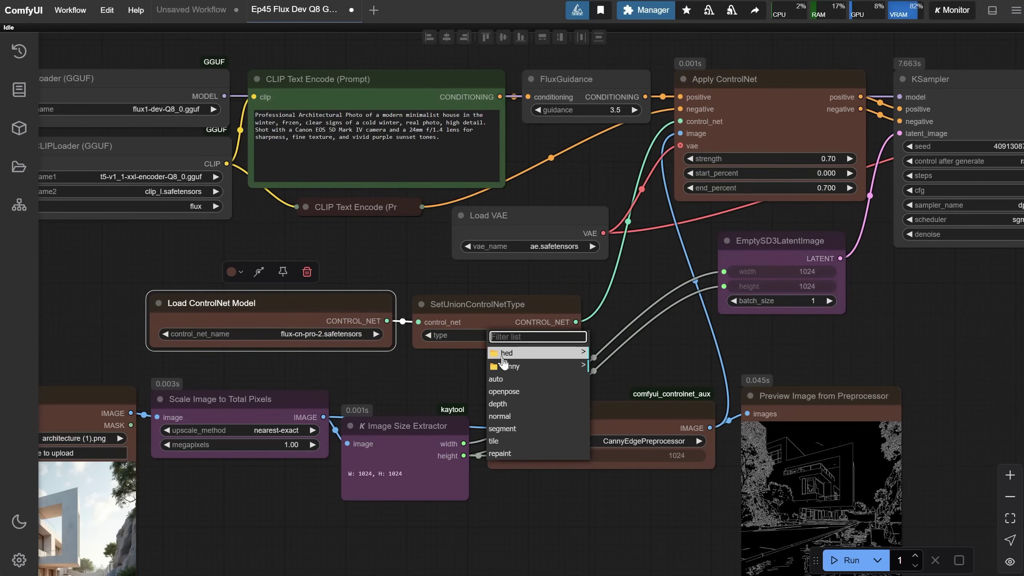
left_click(485, 305)
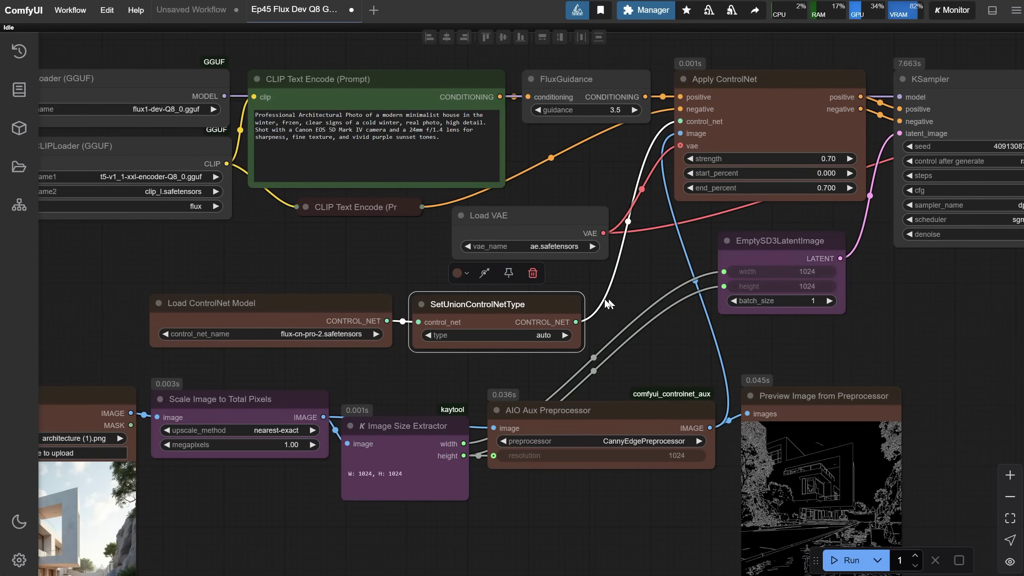
left_click_drag(621, 284, 511, 355)
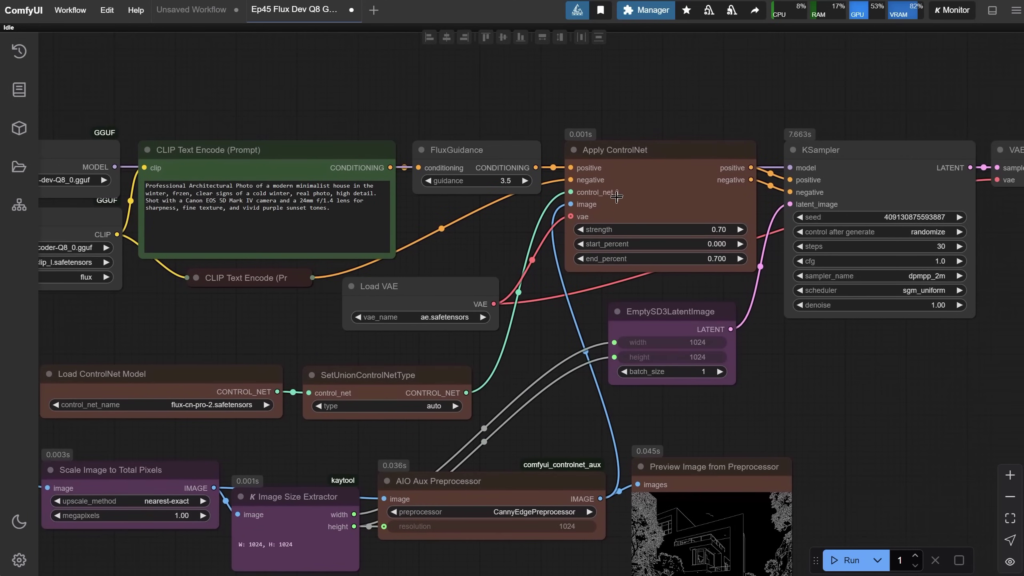
left_click_drag(638, 170, 636, 179)
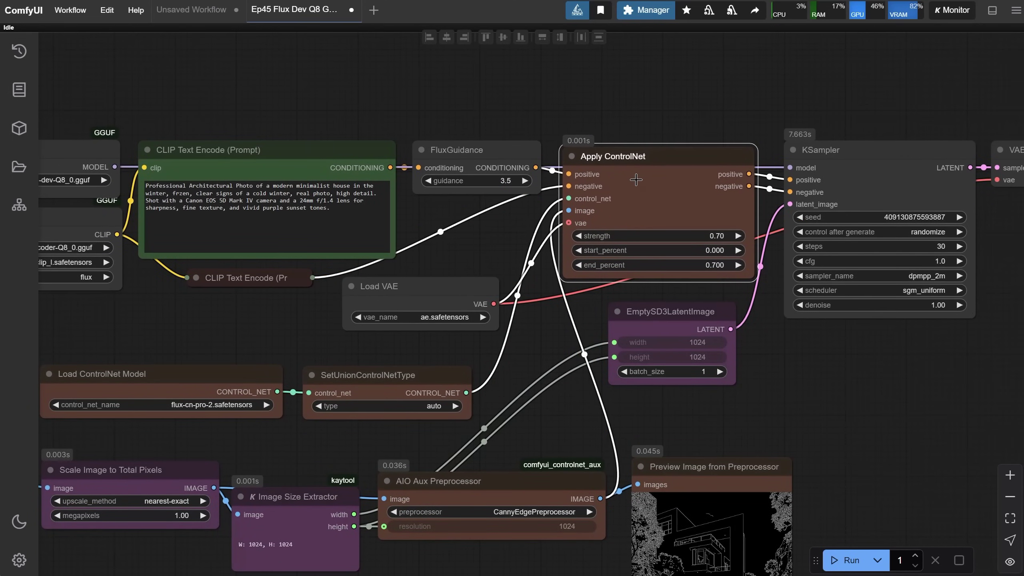
left_click_drag(635, 179, 636, 175)
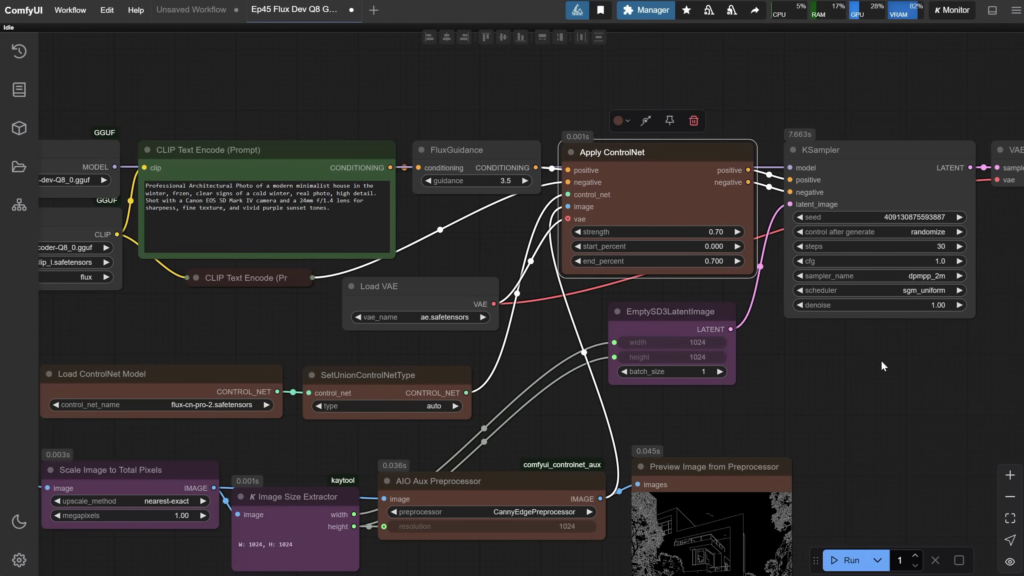
Examine the winter house prompt in the CLIP Text Encode (Prompt) node
scroll(619, 333, "right", 5)
left_click_drag(596, 338, 960, 334)
scroll(960, 331, "left", 4)
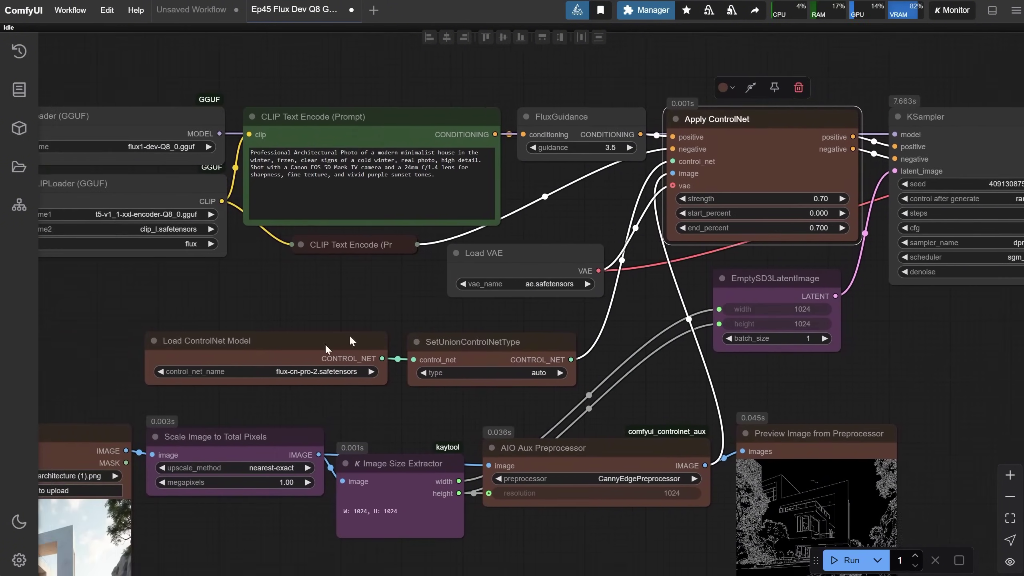
left_click_drag(309, 269, 387, 237)
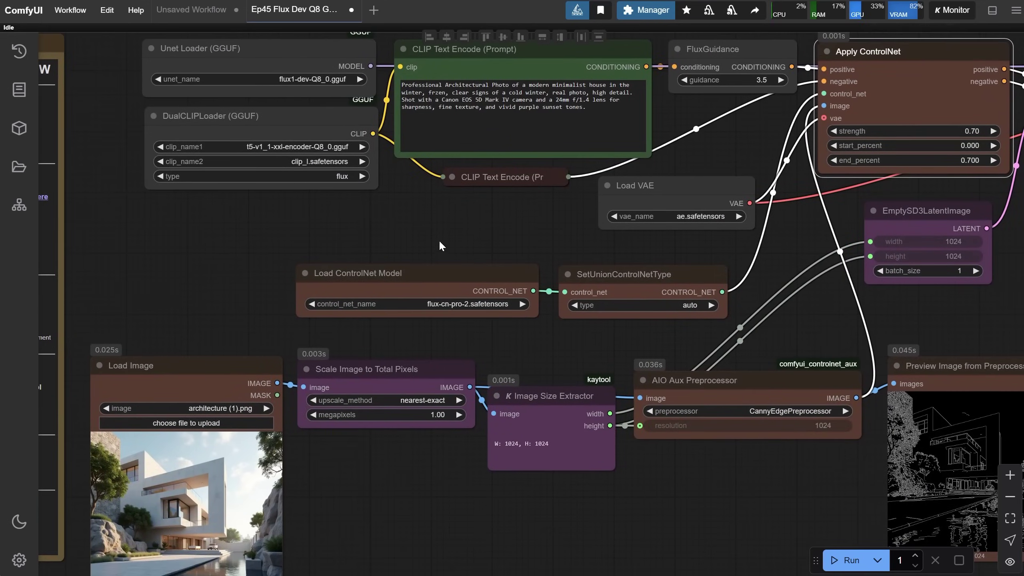
scroll(458, 256, "up", 3)
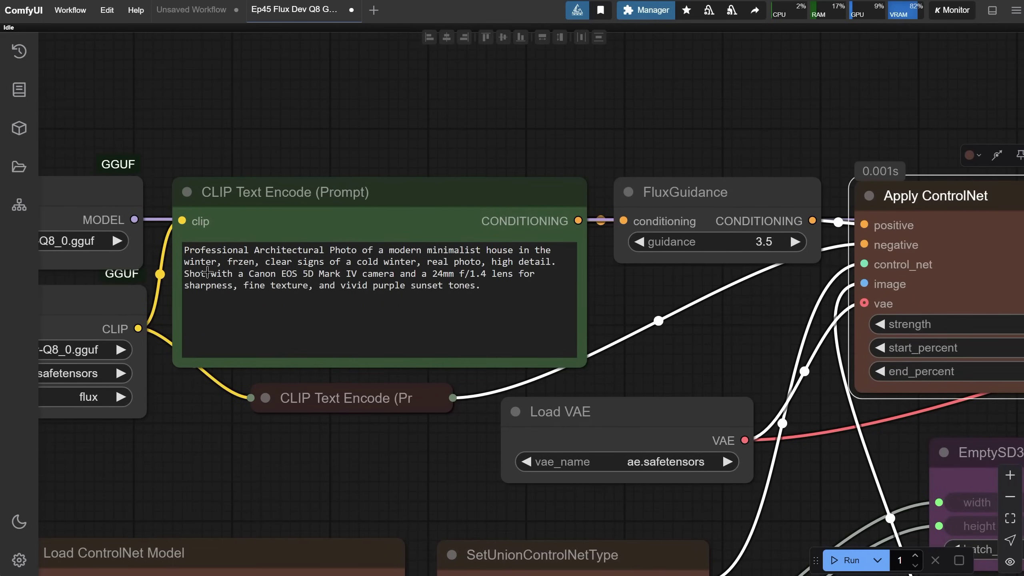
left_click(242, 265)
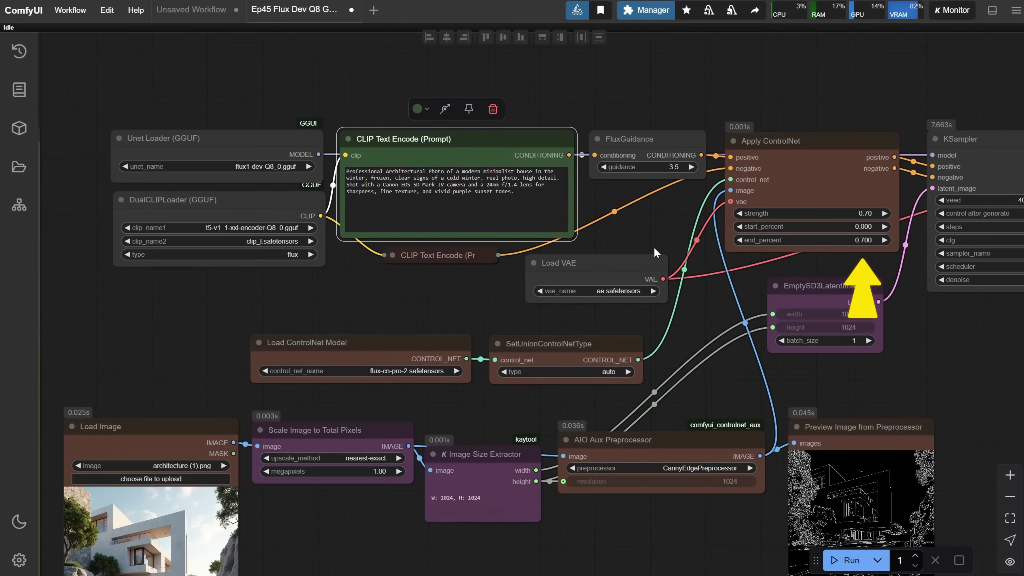
Run the whole workflow and compare the image in the Save Image node with the input image and Canny preview
left_click(844, 560)
left_click_drag(778, 376, 560, 358)
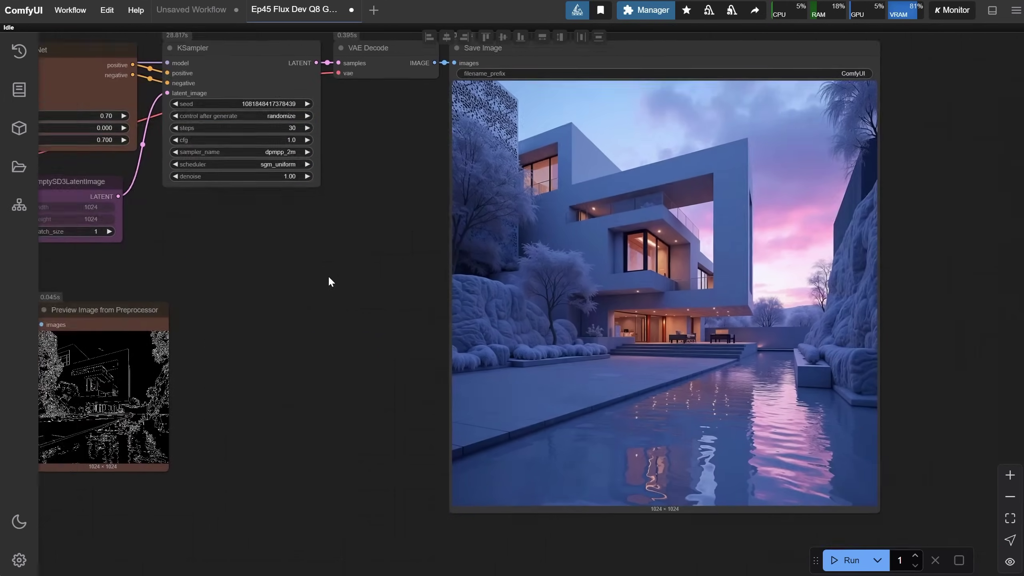
left_click_drag(328, 276, 483, 275)
scroll(484, 277, "down", 5)
left_click_drag(297, 450, 632, 468)
scroll(347, 386, "up", 10)
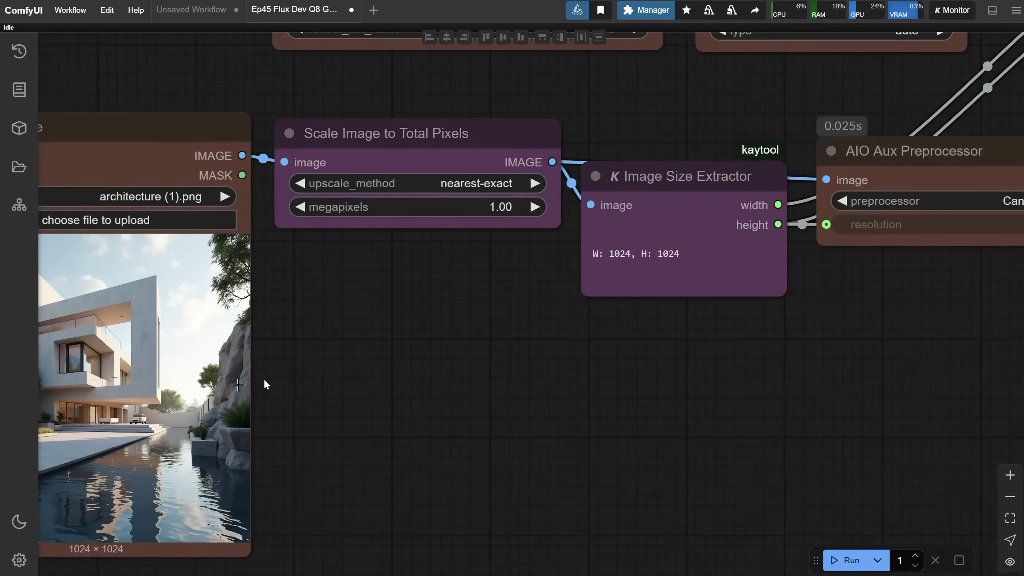
left_click_drag(431, 409, 258, 365)
scroll(355, 383, "down", 3)
left_click_drag(739, 379, 87, 393)
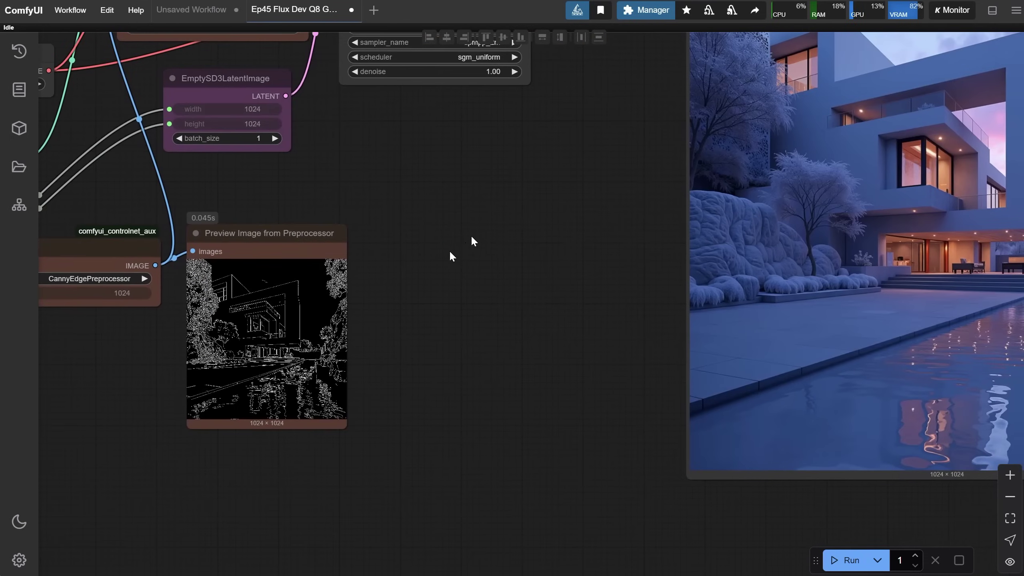
Set the KSampler's control after generate option to fixed
left_click_drag(472, 243, 292, 282)
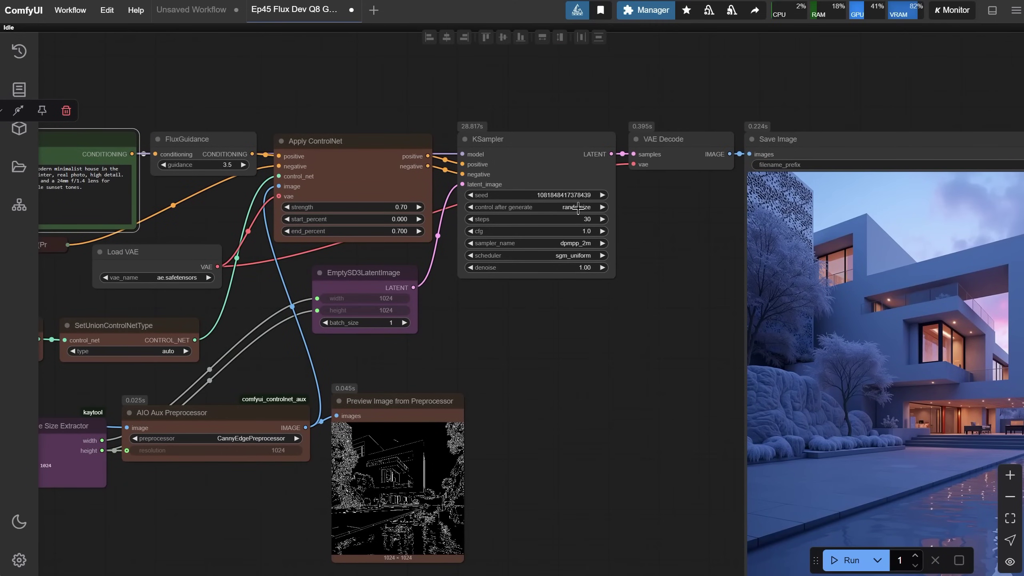
left_click(578, 208)
left_click(592, 206)
scroll(605, 310, "left", 3)
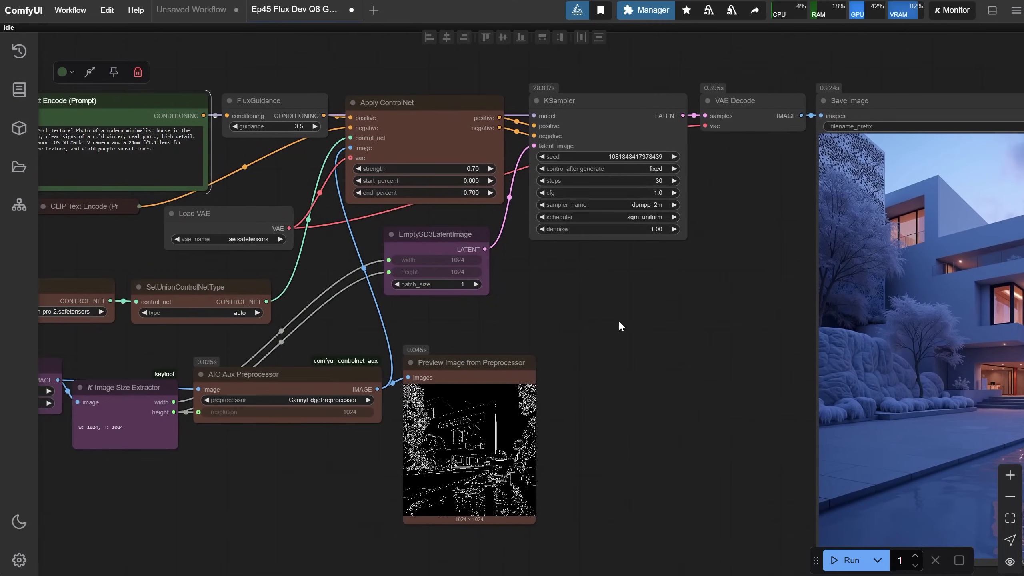
Set both strength and end_percent of the Apply ControlNet node to 1
scroll(576, 331, "right", 2)
scroll(564, 323, "up", 2)
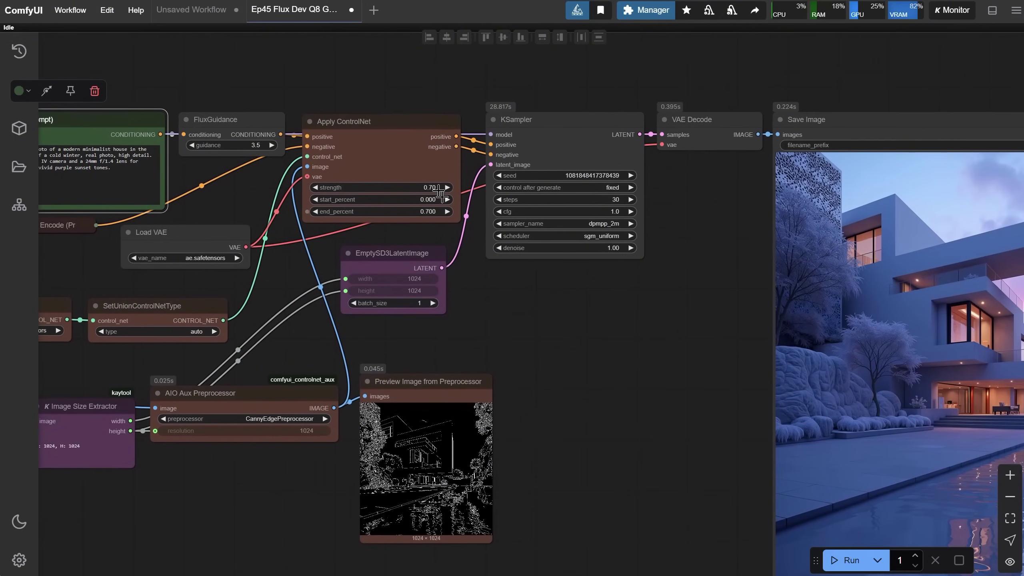
left_click(427, 188)
type("1")
key("Return")
left_click(426, 212)
type("1")
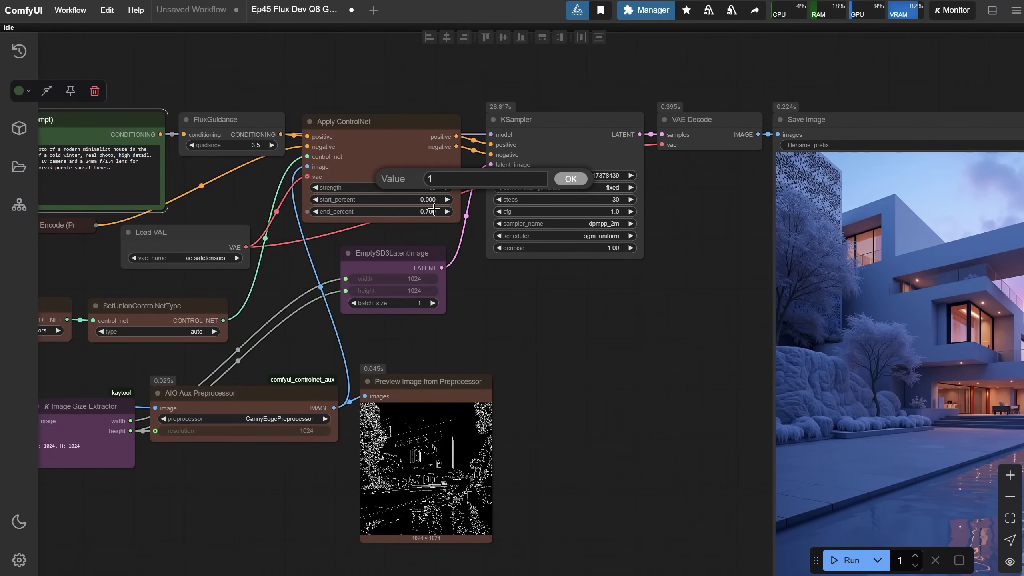
key("Return")
Try out a second, brown Apply ControlNet node below the KSampler and remove it
double_click(520, 309)
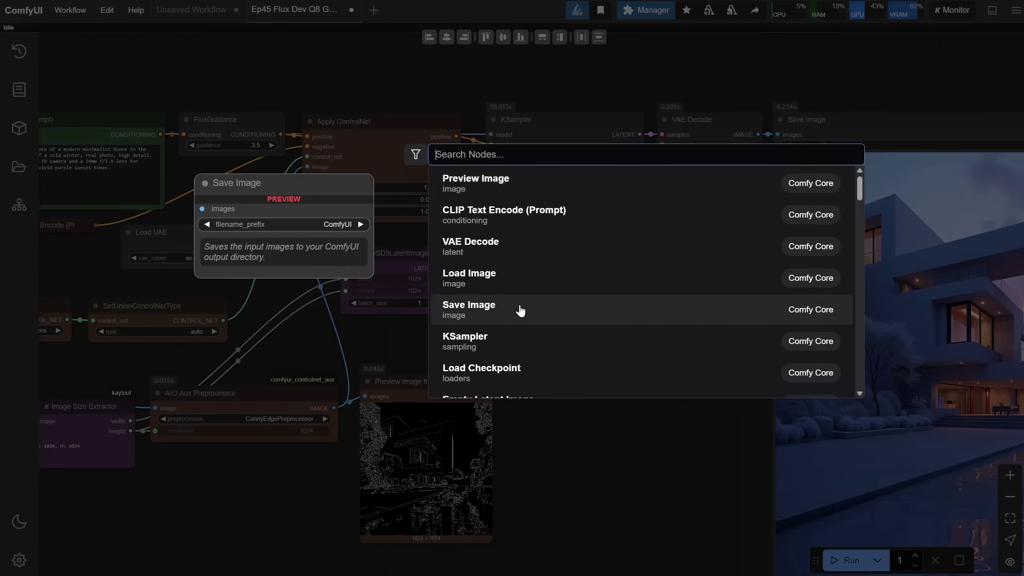
type("apply c")
key("Return")
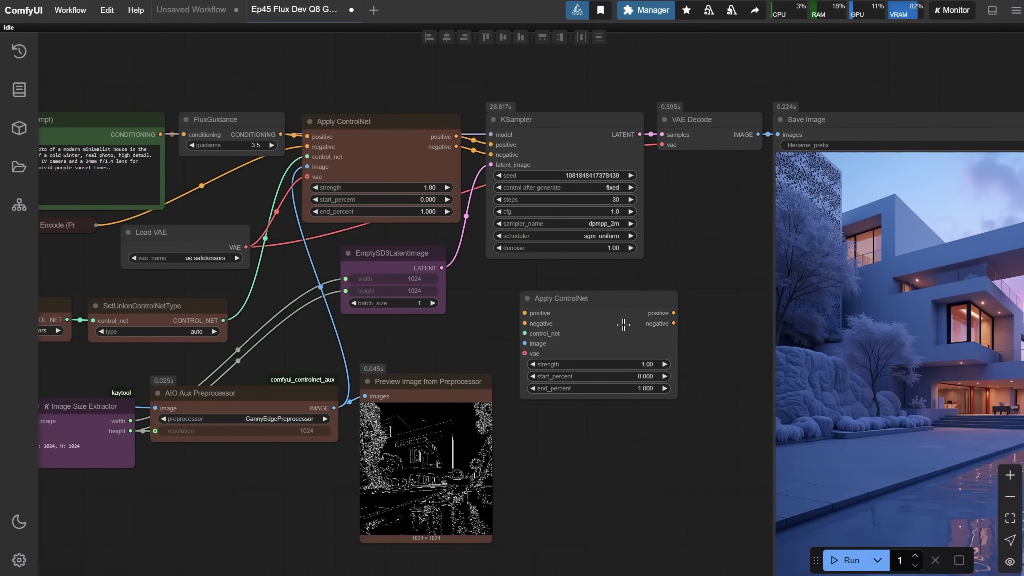
left_click(606, 300)
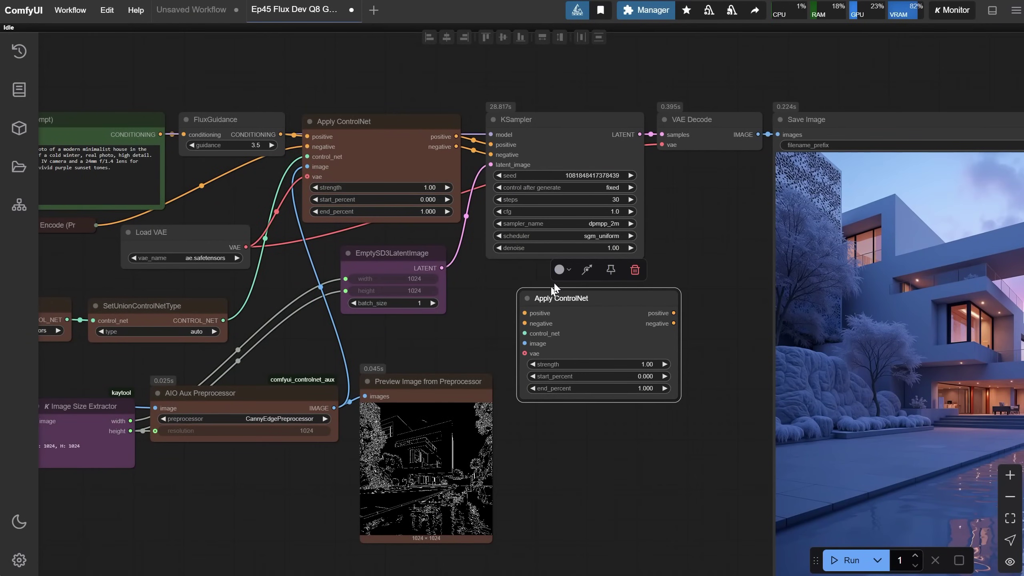
left_click(562, 270)
left_click(517, 246)
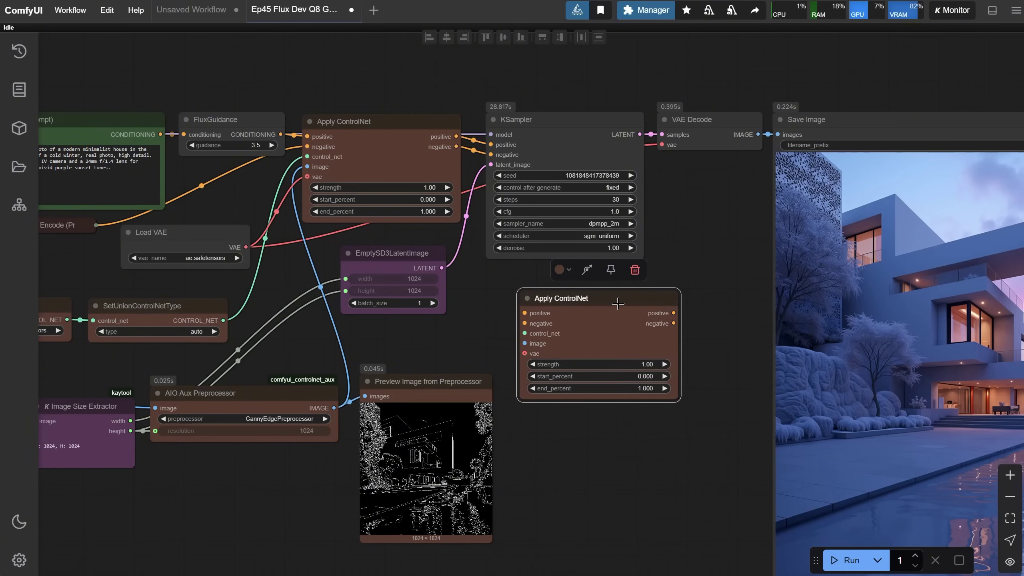
key("Delete")
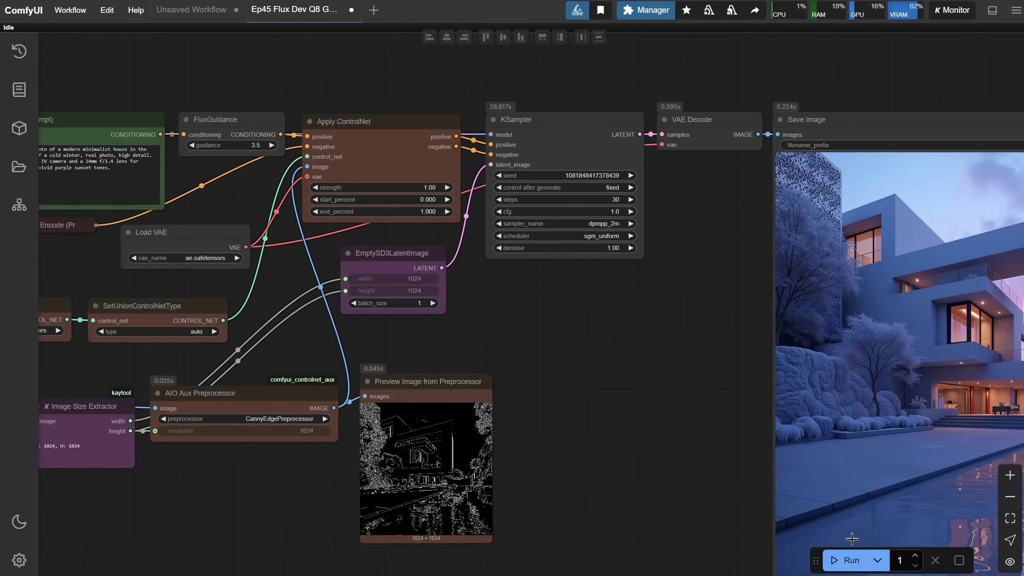
Run the workflow, and set both strength and end_percent of the Apply ControlNet node to 0.8
left_click(849, 565)
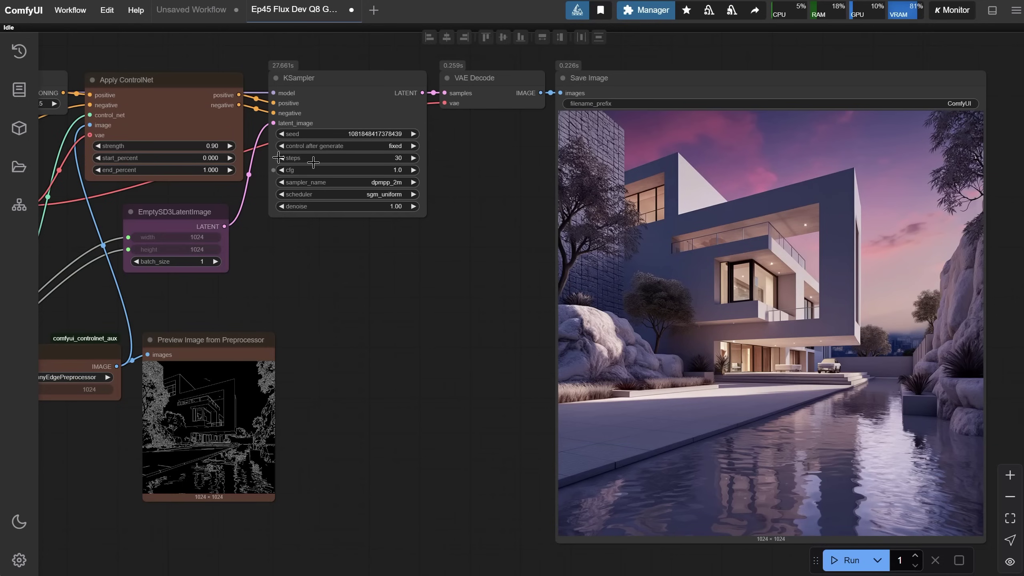
left_click(211, 145)
type("0.8")
key("Return")
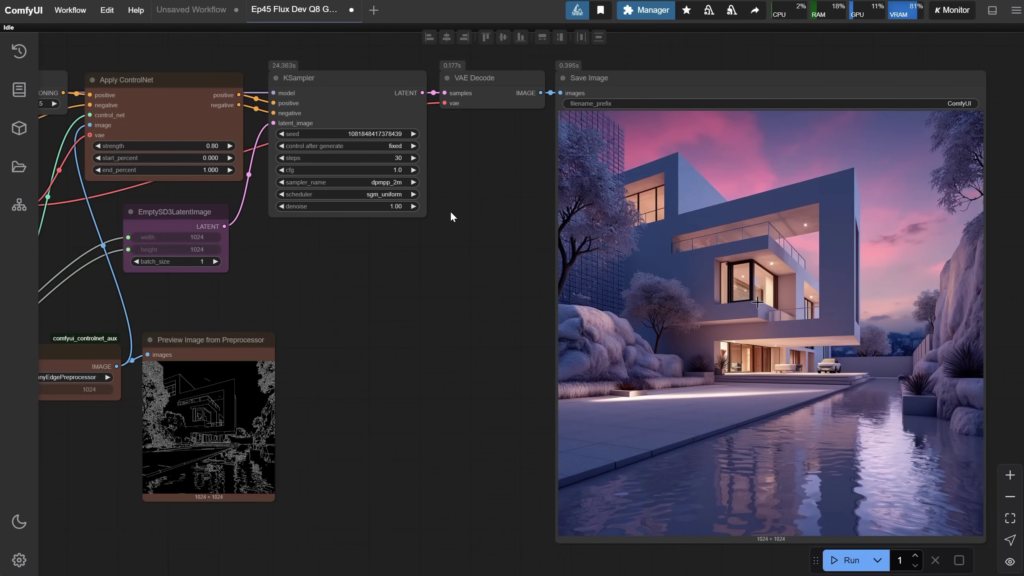
left_click(211, 171)
type("0.8")
key("Return")
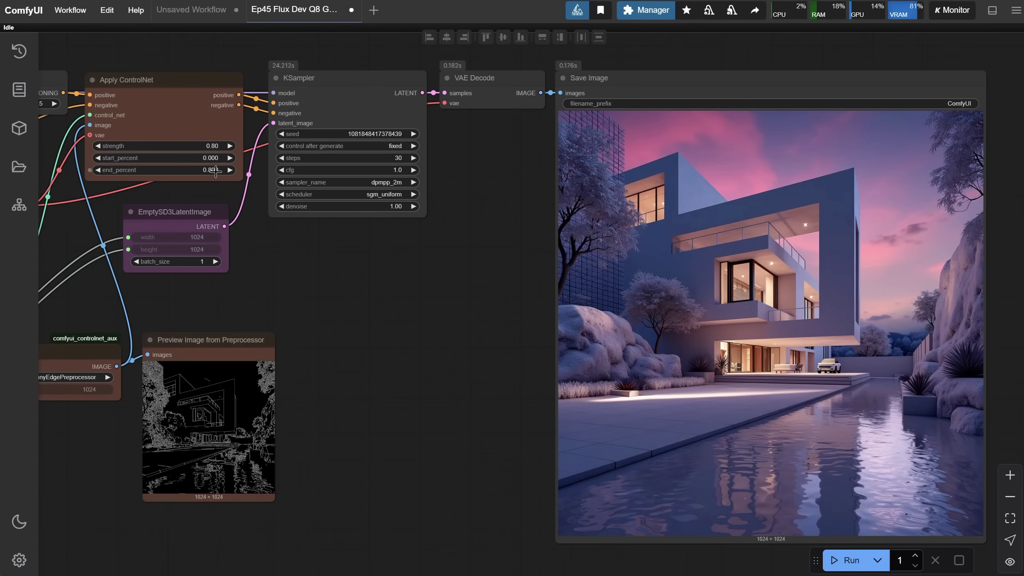
Set end_percent of the Apply ControlNet node to 0.35 and run the workflow
left_click(215, 170)
type("0.")
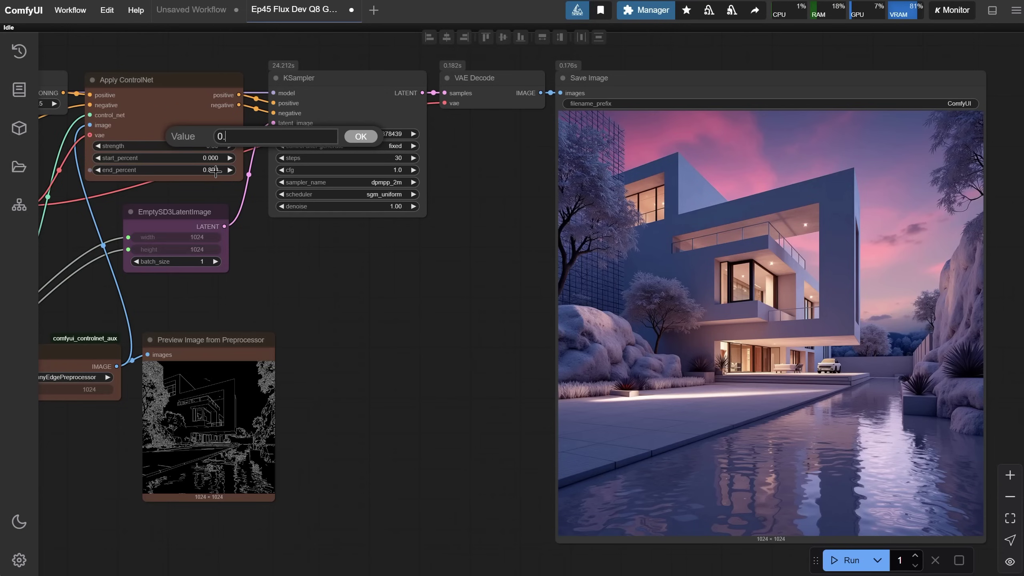
type("35")
key("Return")
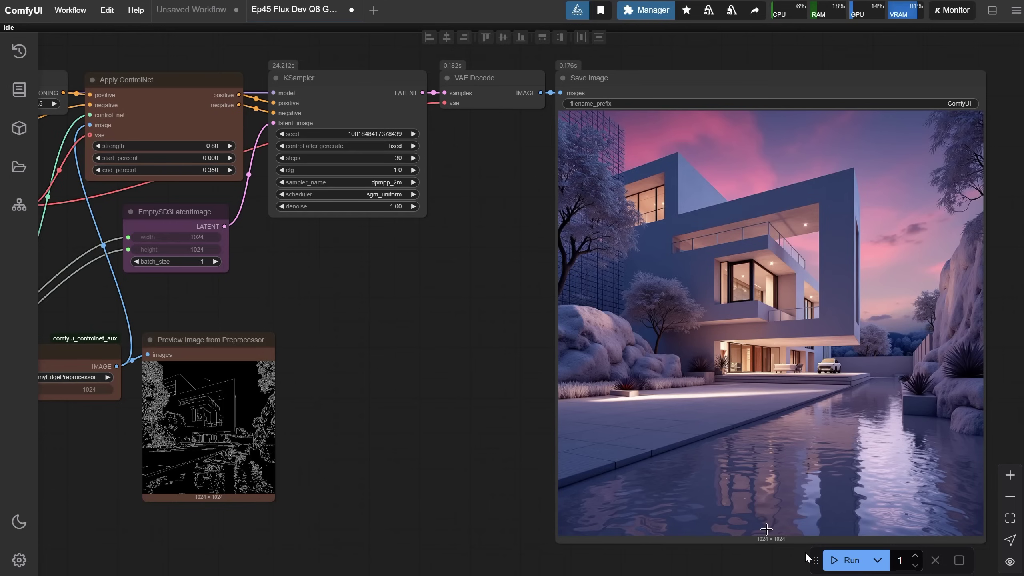
left_click(838, 565)
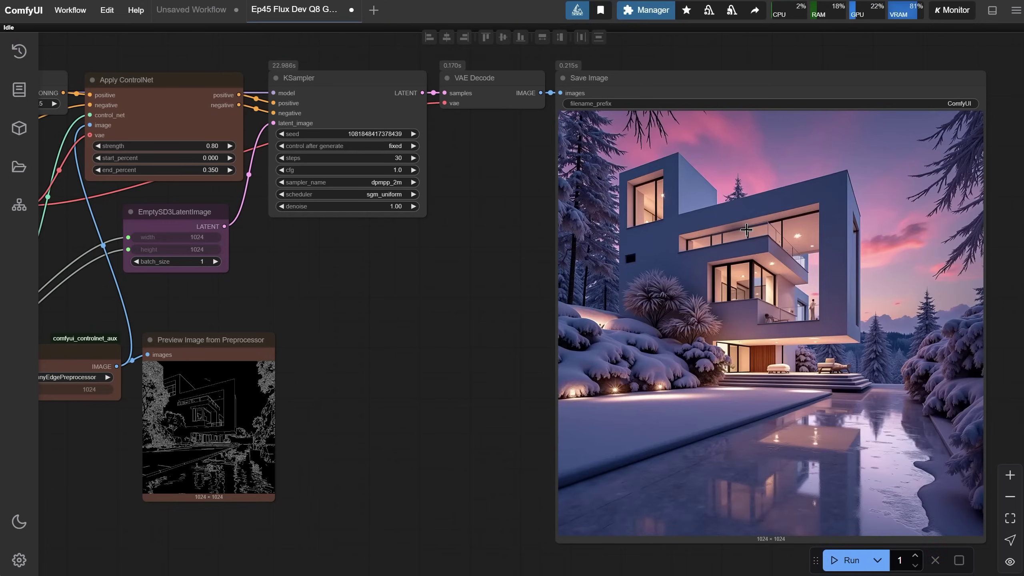
Set both strength and end_percent of the Apply ControlNet node to 0.7
left_click_drag(354, 304, 836, 316)
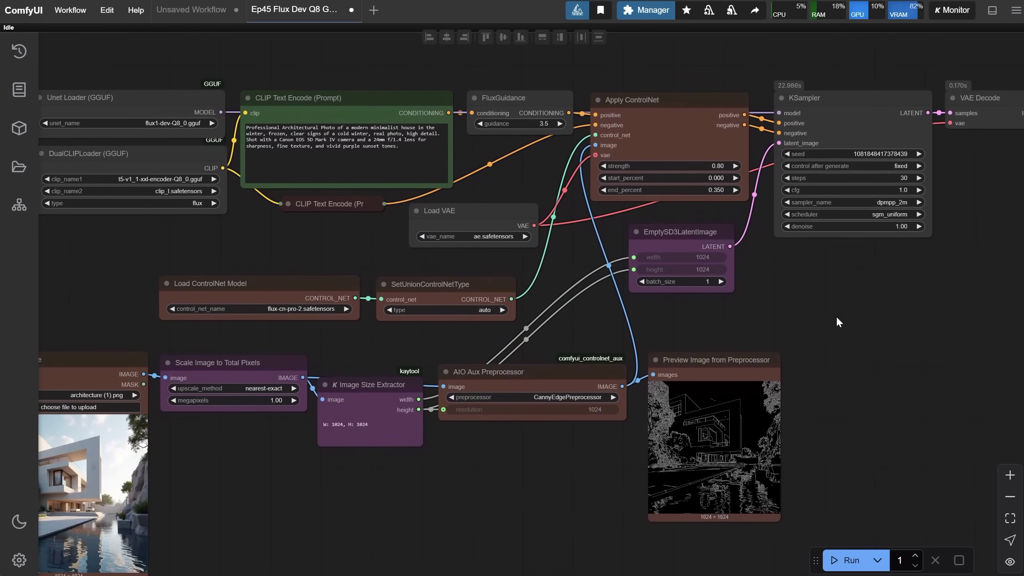
left_click(718, 166)
type("0.7")
key("Return")
left_click(728, 190)
type("0.7")
key("Return")
Change the AIO Aux Preprocessor's preprocessor to DepthAnythingV2Preprocessor
left_click_drag(433, 485, 518, 394)
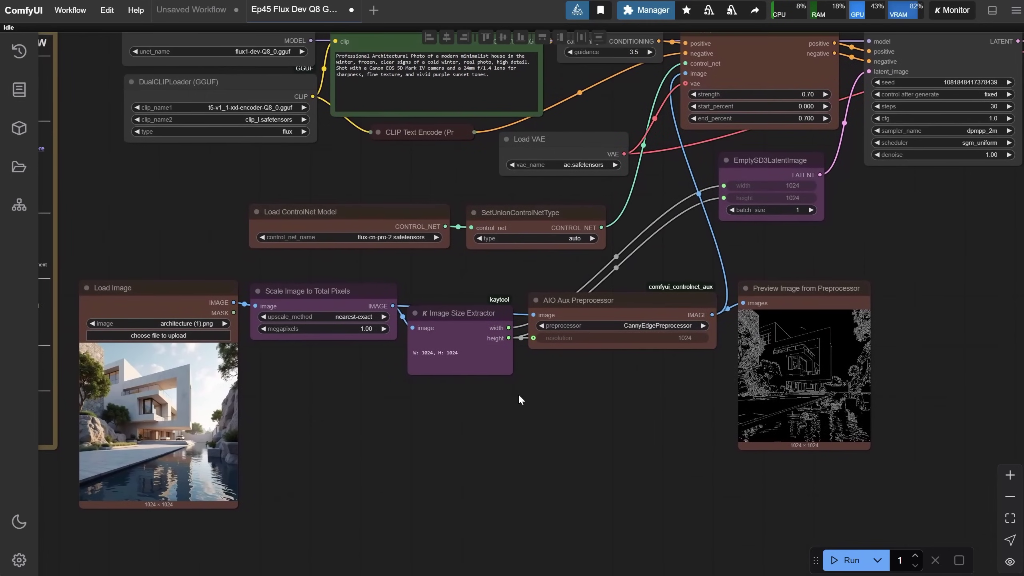
left_click(631, 327)
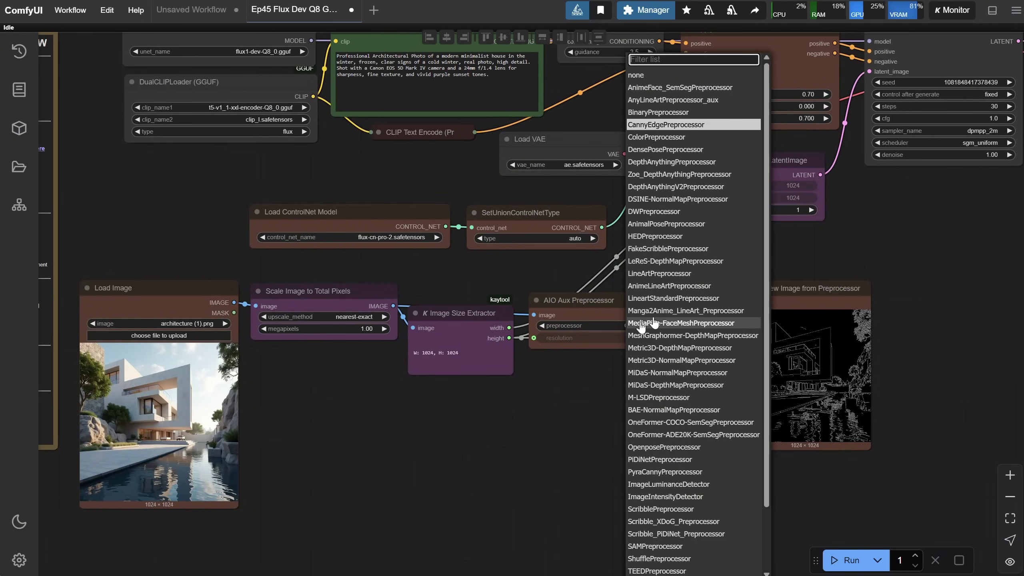
type("depth")
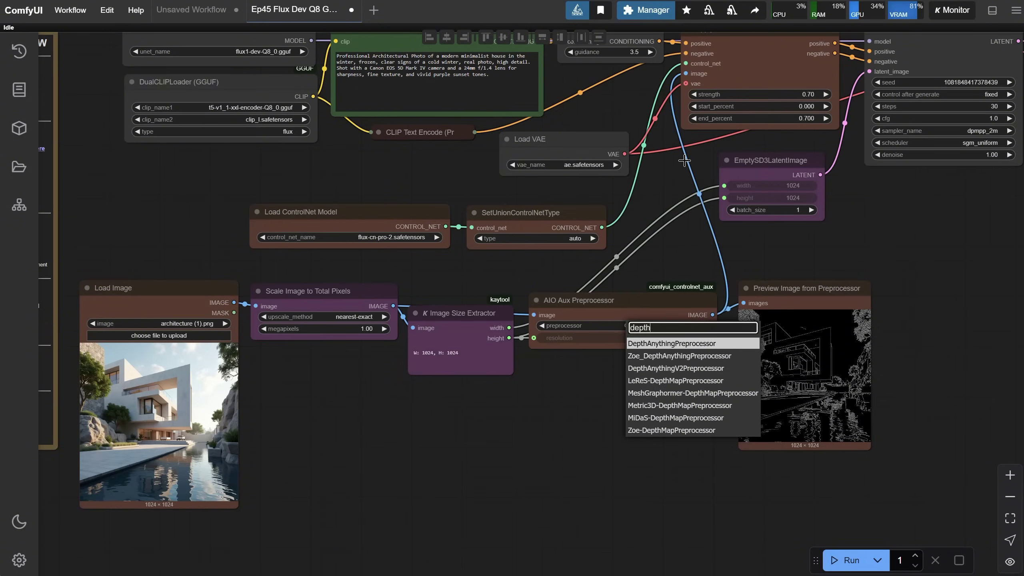
left_click(709, 187)
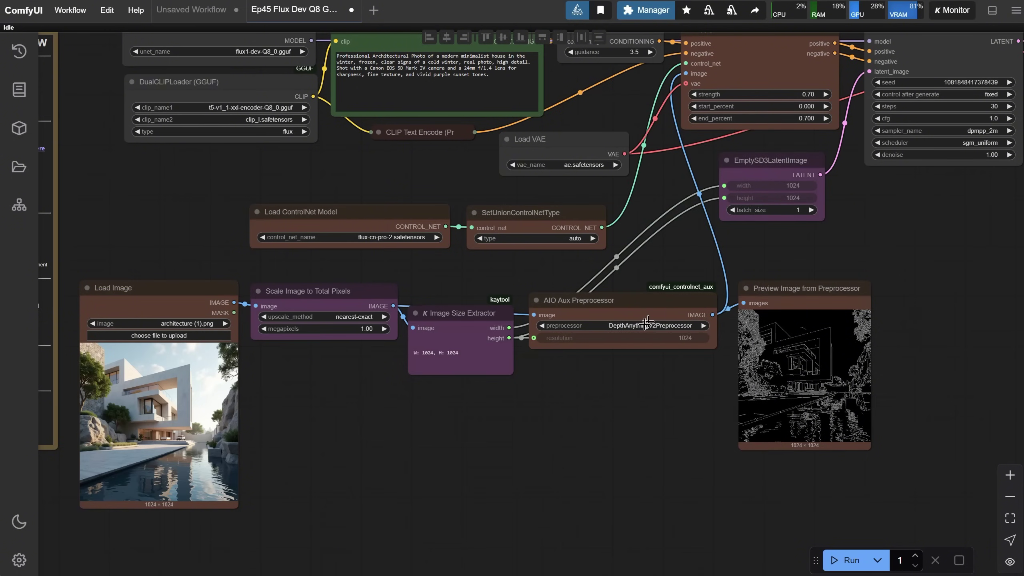
Run the workflow and inspect the depth map preview and the image in the Save Image node
left_click(846, 560)
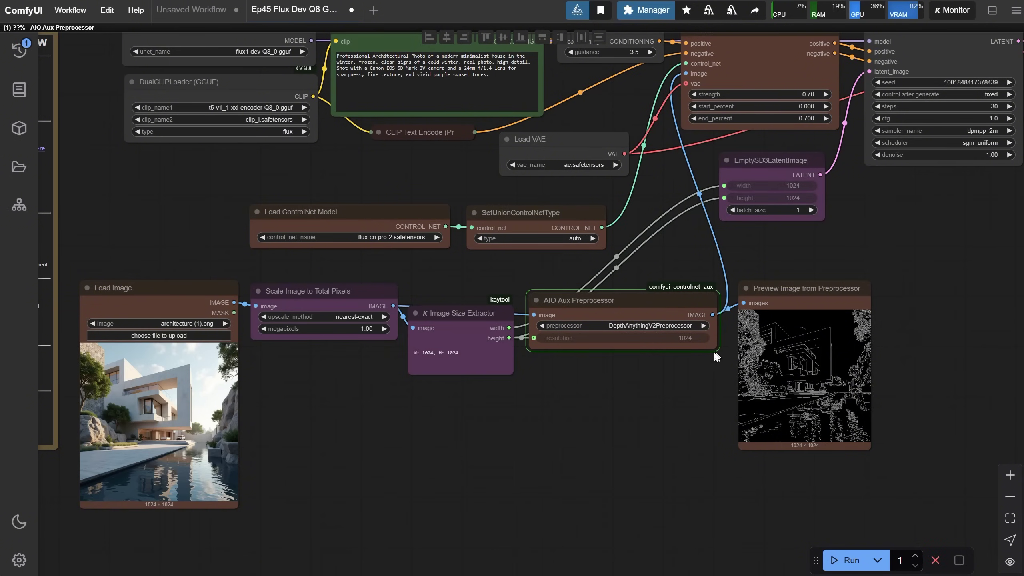
scroll(798, 368, "up", 10)
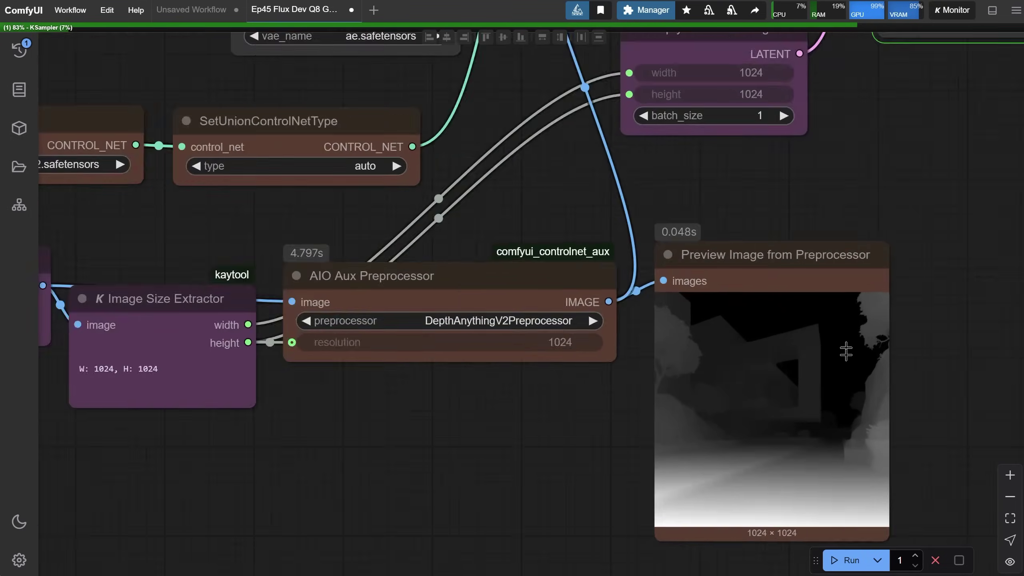
scroll(770, 329, "down", 6)
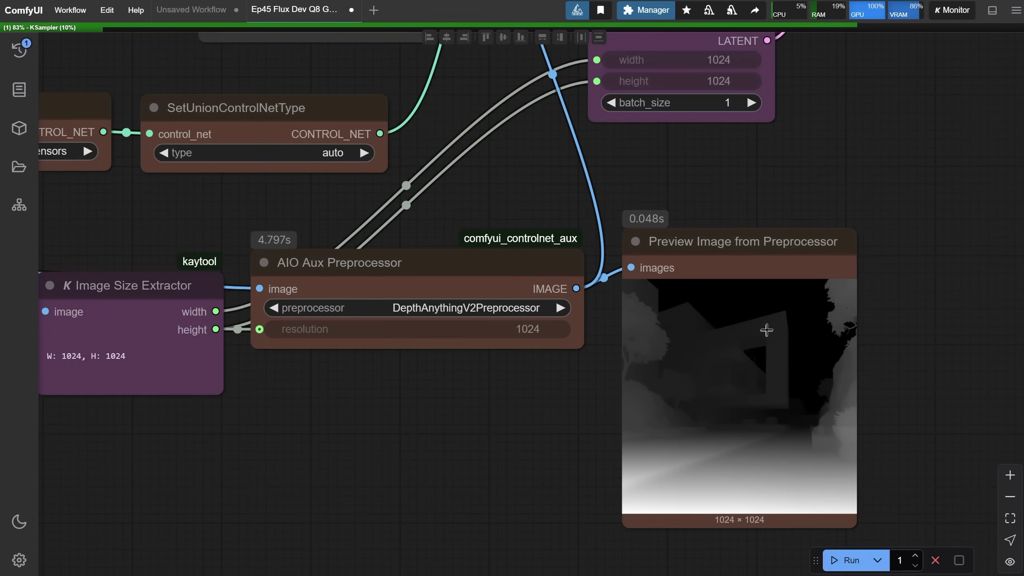
scroll(767, 330, "down", 6)
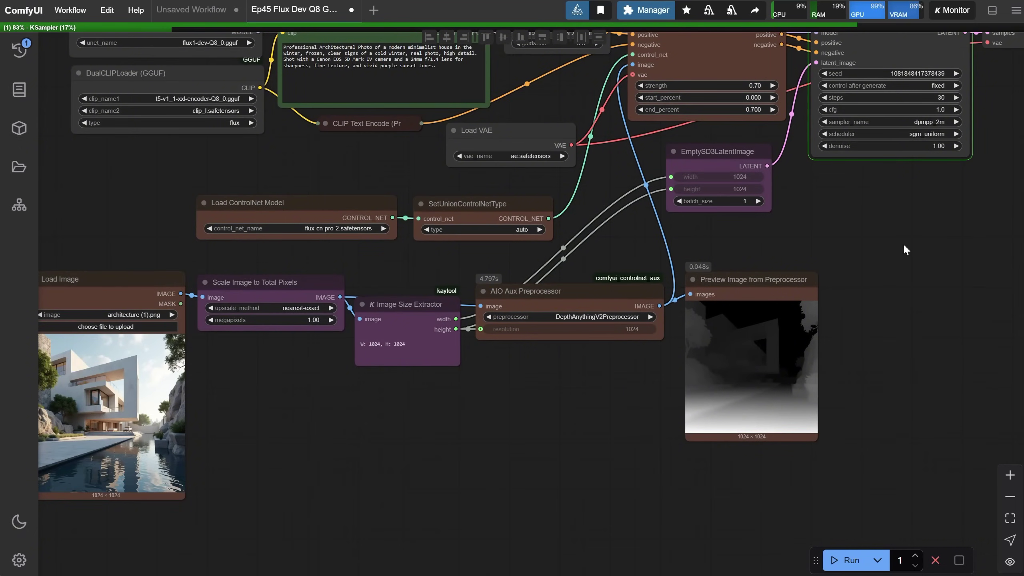
left_click_drag(912, 219, 335, 258)
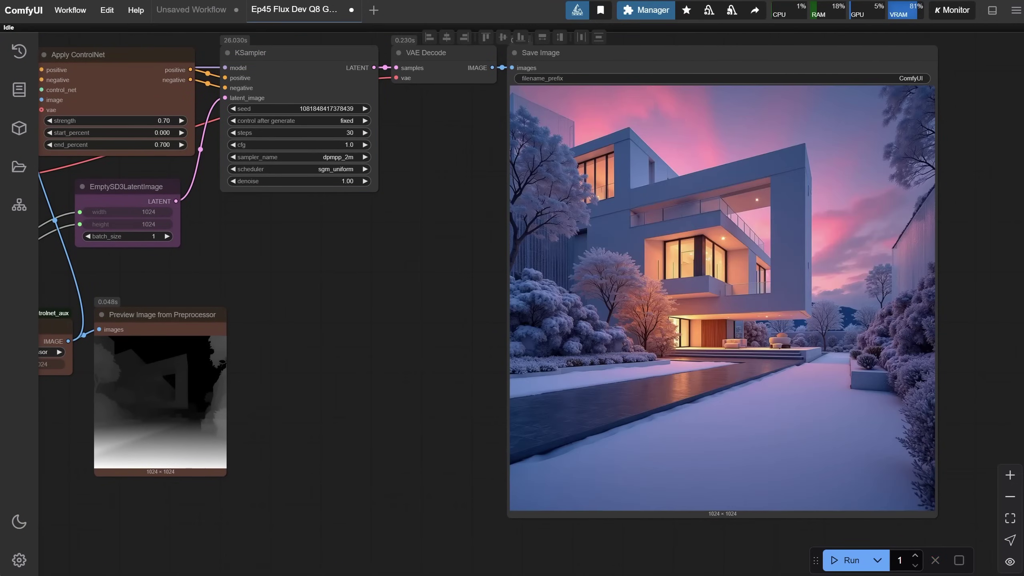
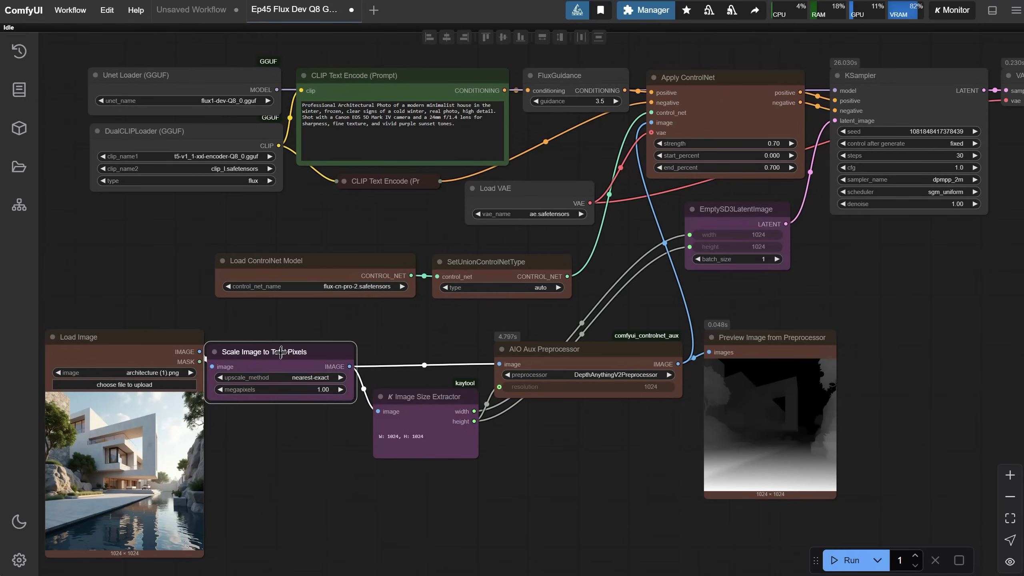
Shift the AIO Aux Preprocessor node slightly and delete the EmptySD3LatentImage node
left_click(567, 332)
left_click_drag(567, 333, 558, 336)
left_click_drag(739, 204, 741, 210)
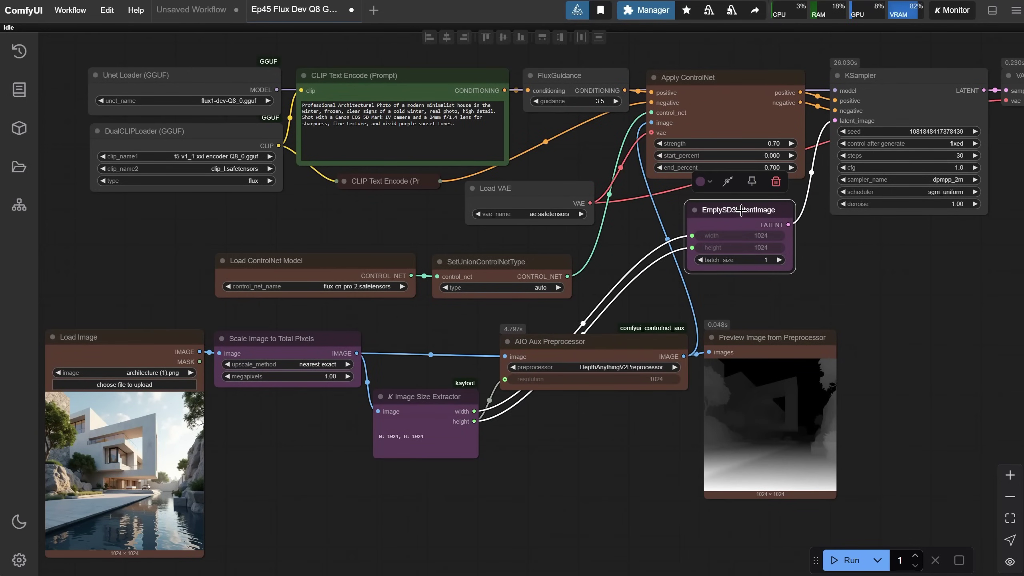
left_click_drag(740, 209, 741, 211)
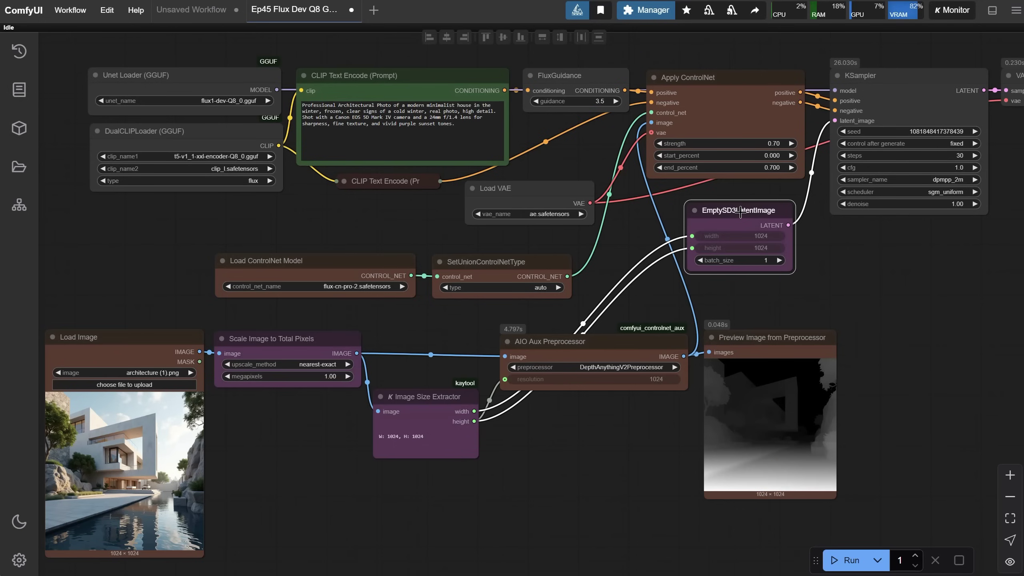
left_click(740, 211)
key("Delete")
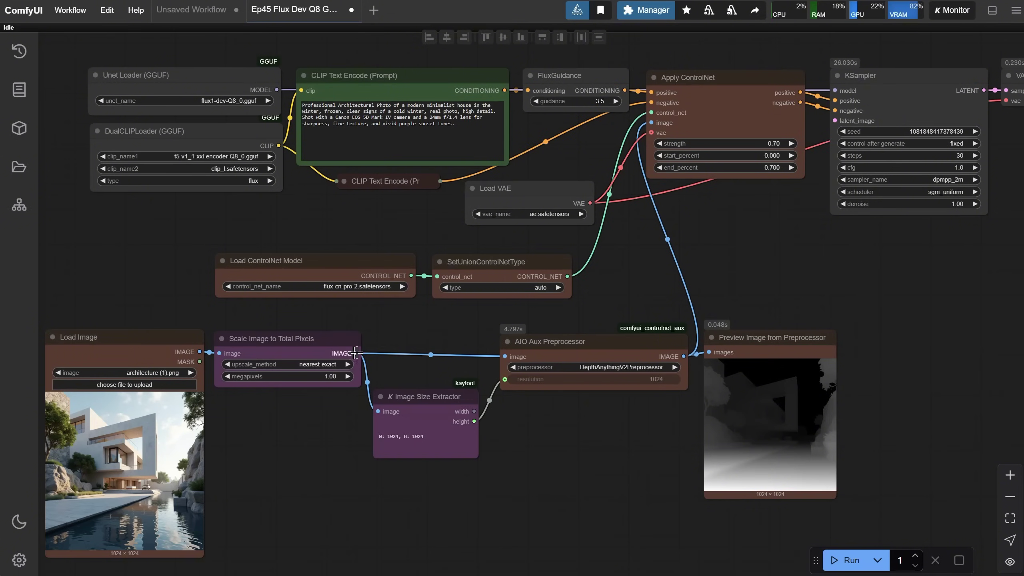
Add a VAE Encode node fed by the Scale Image to Total Pixels image output and place it below Apply ControlNet
left_click_drag(357, 353, 412, 333)
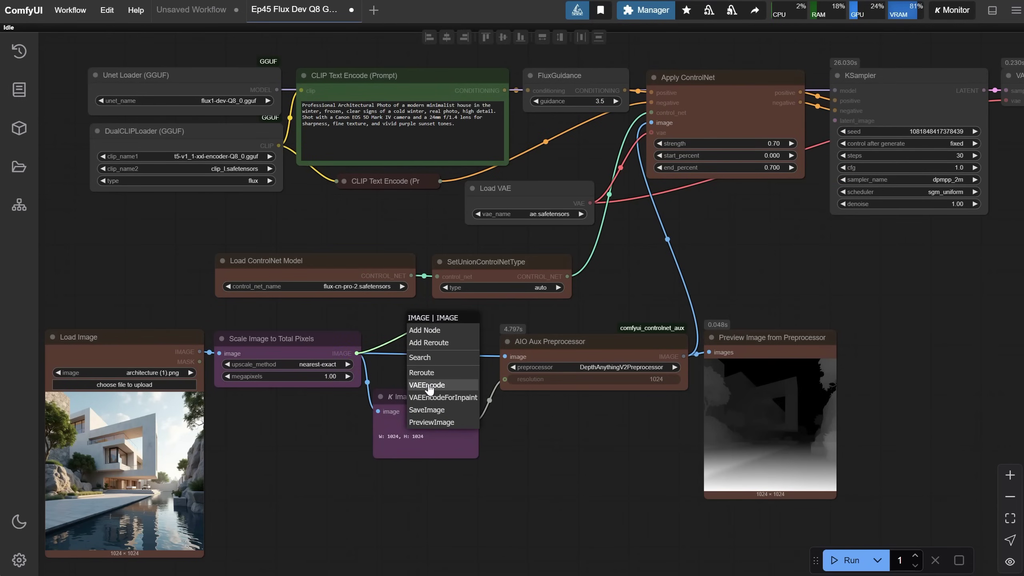
left_click(427, 356)
type("vae")
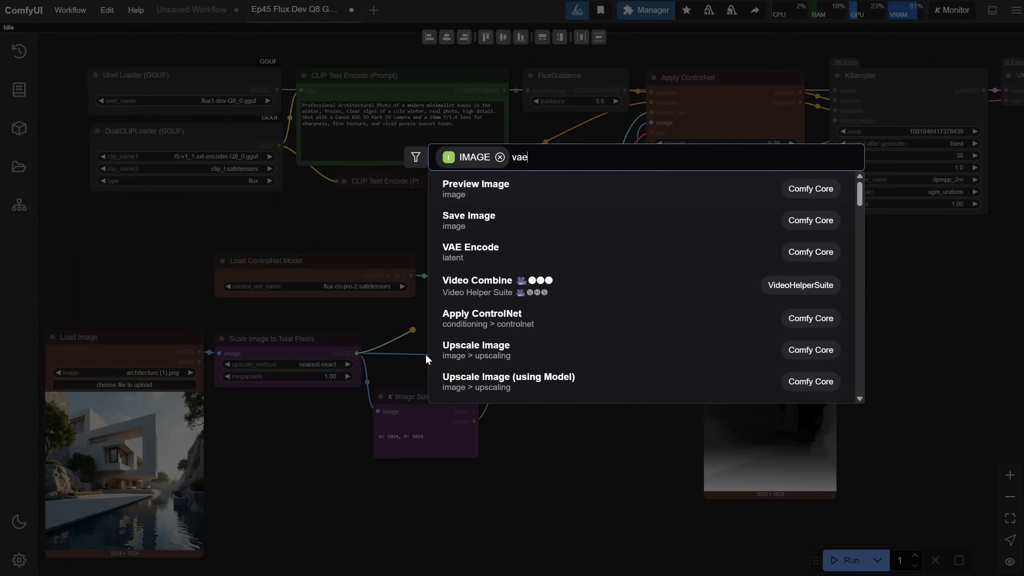
type(" enco")
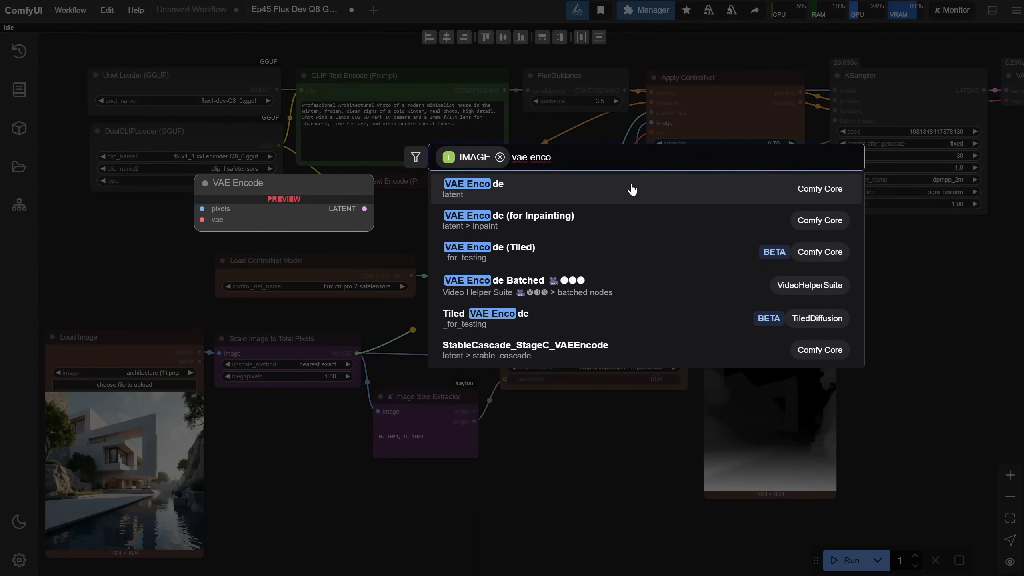
left_click(631, 190)
left_click_drag(462, 328, 738, 256)
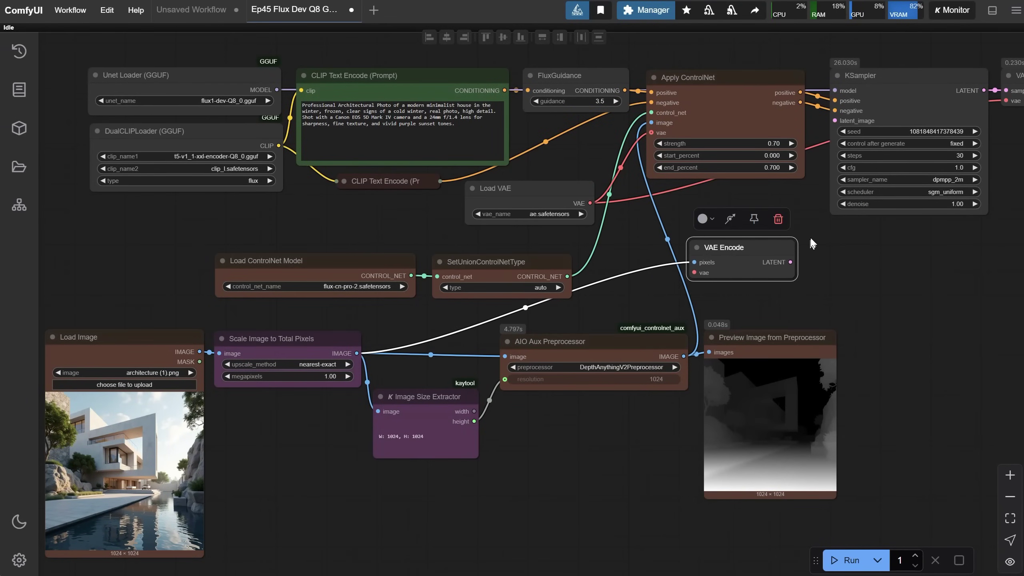
Connect the VAE Encode latent output to the KSampler's latent_image and the Load VAE output to VAE Encode, nudging the node into place
left_click_drag(790, 262, 834, 121)
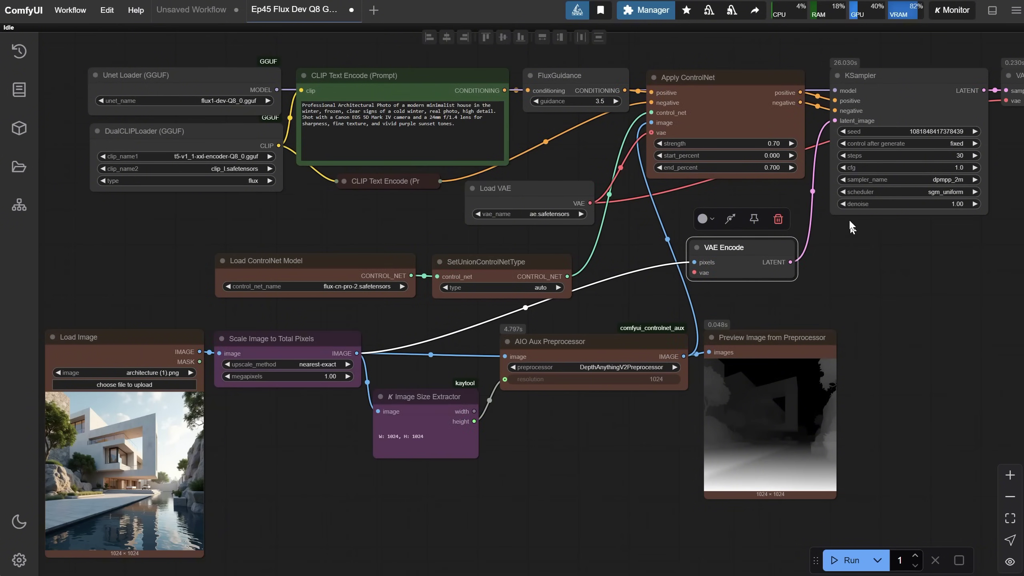
left_click_drag(755, 241, 759, 244)
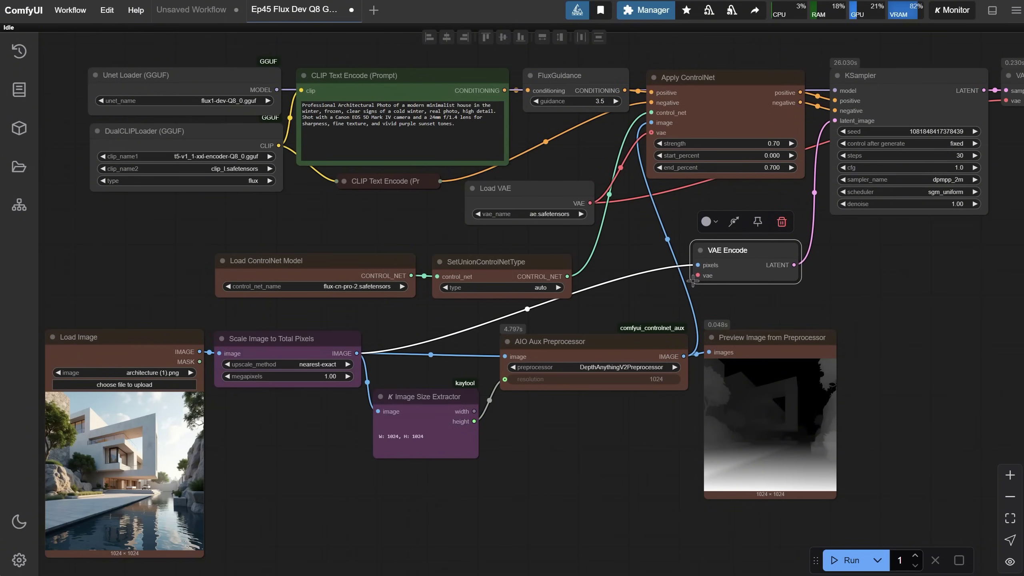
left_click_drag(590, 203, 725, 280)
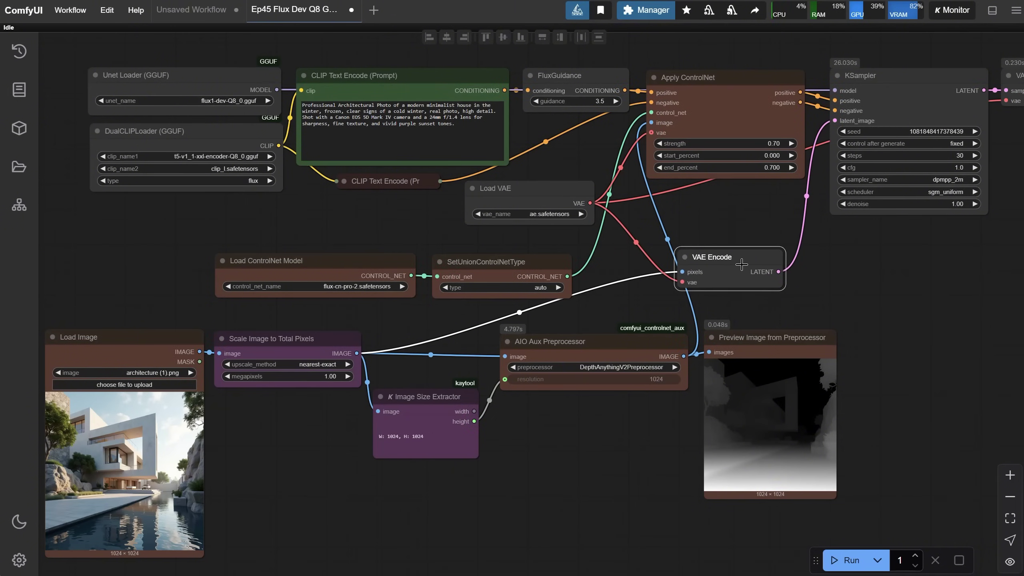
Set the KSampler's denoise to 0.9
left_click_drag(935, 244, 804, 226)
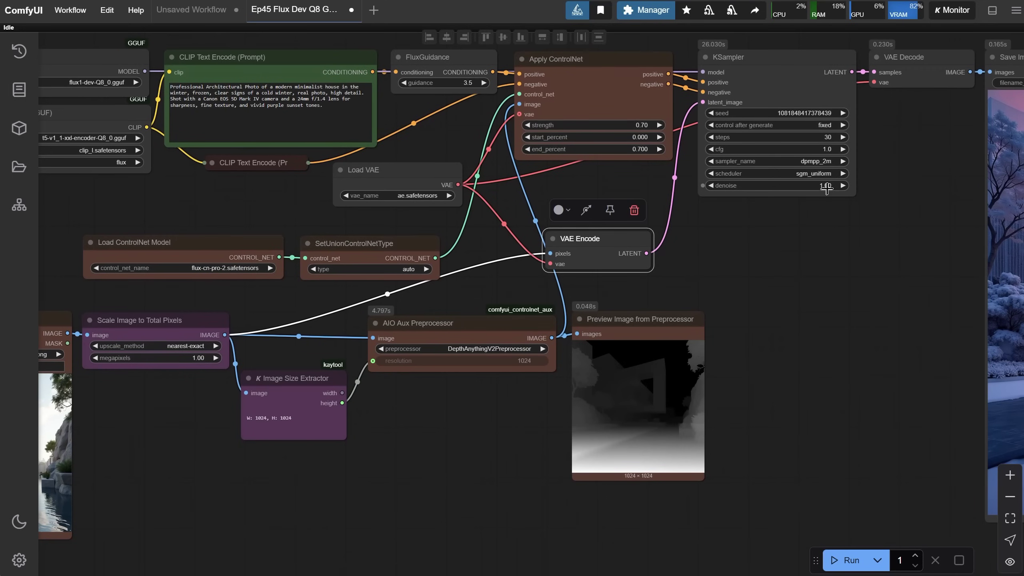
left_click(825, 186)
type("0.9")
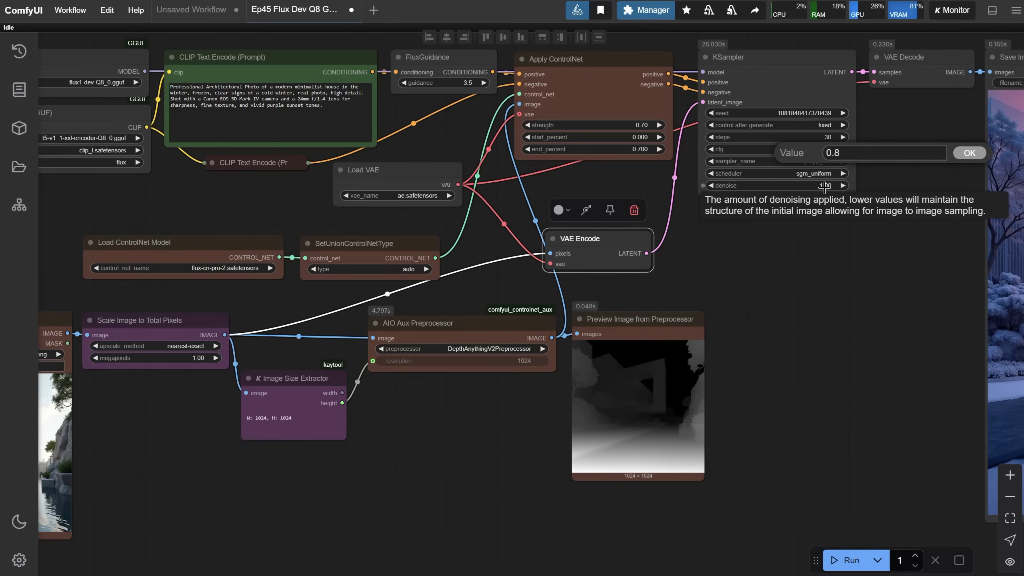
key("Return")
Run the image-to-image workflow and compare the image in the Save Image node with the source architecture picture
left_click(846, 560)
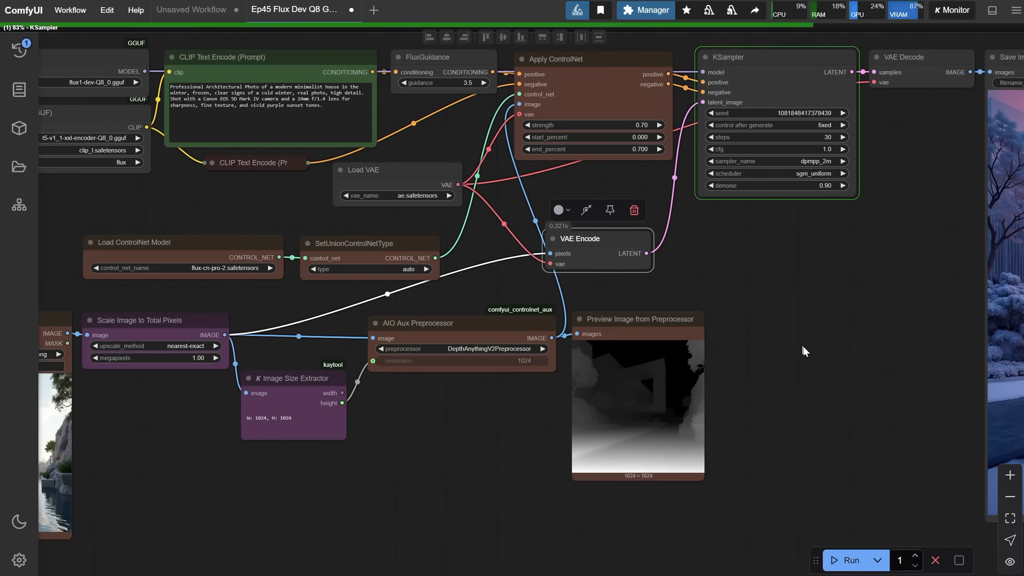
left_click_drag(749, 288, 247, 292)
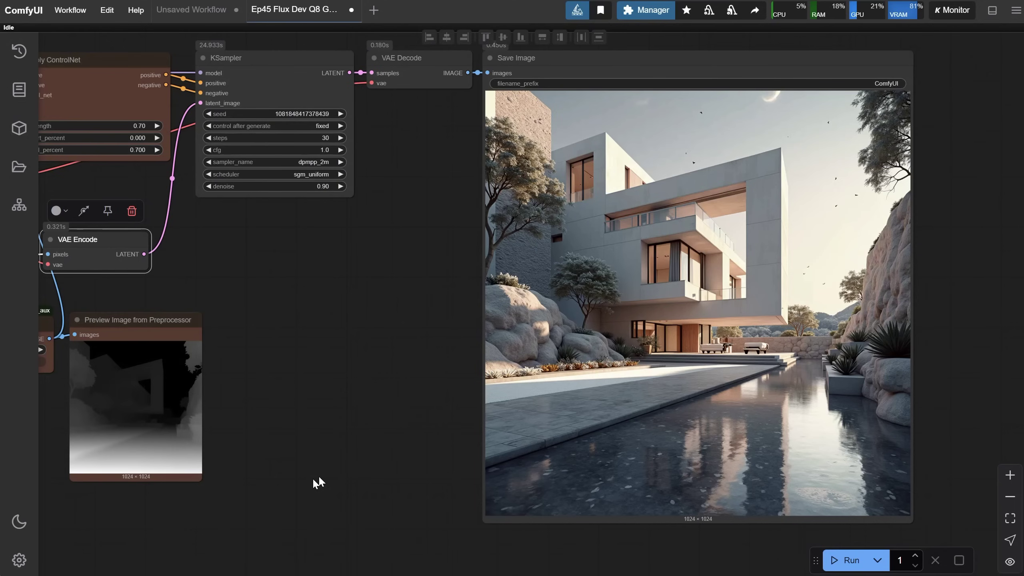
left_click_drag(290, 476, 771, 477)
scroll(478, 369, "right", 15)
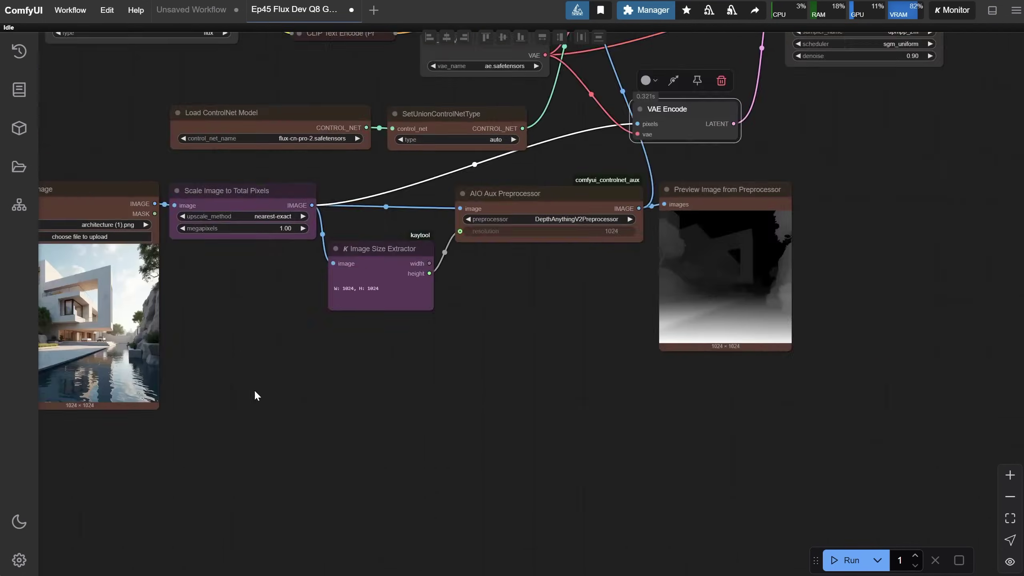
left_click_drag(580, 306, 397, 370)
scroll(551, 393, "down", 6)
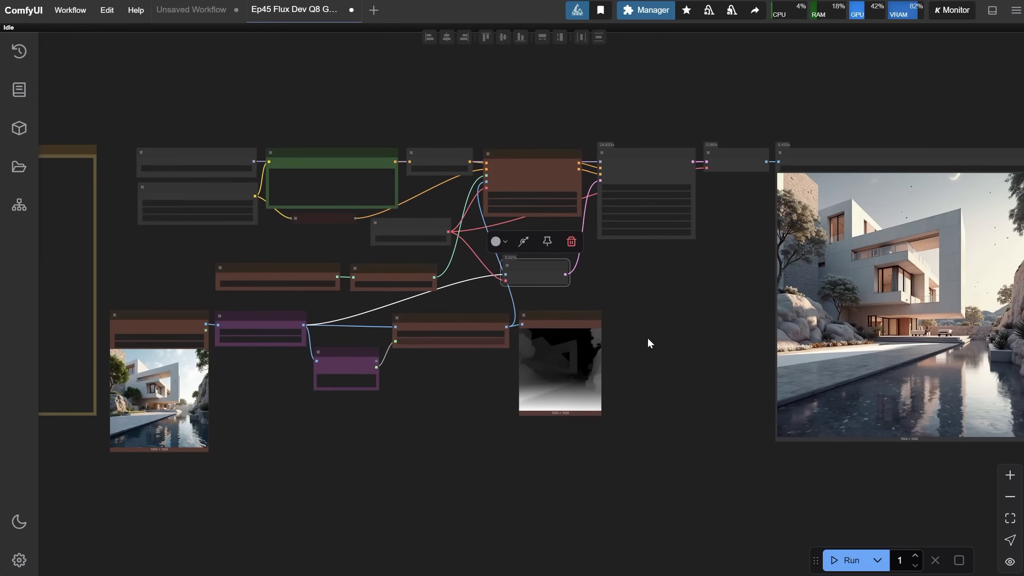
Open the workflow file Ep45 Flux Dev Q8 GGUF with ControlNet Depth.json from the Ep45 folder and look over its nodes
left_click(71, 10)
left_click(81, 51)
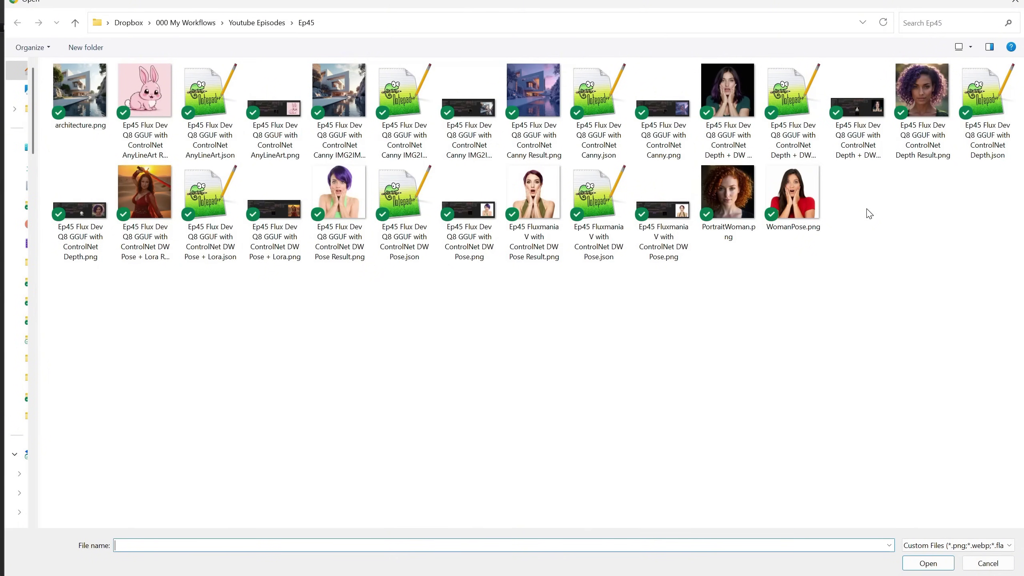
left_click(981, 105)
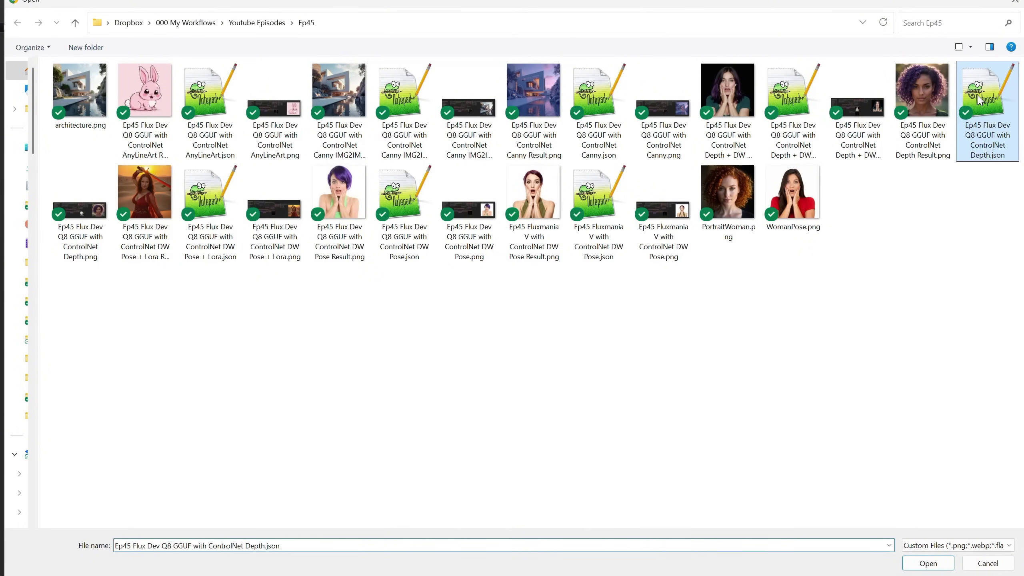
double_click(980, 106)
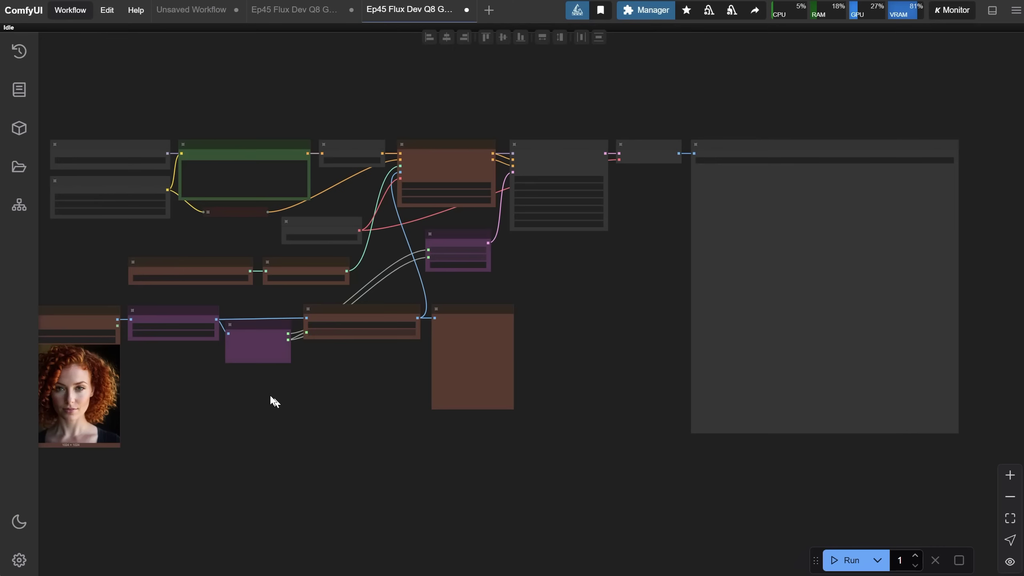
scroll(288, 410, "up", 6)
left_click_drag(594, 487, 557, 475)
scroll(551, 477, "up", 5)
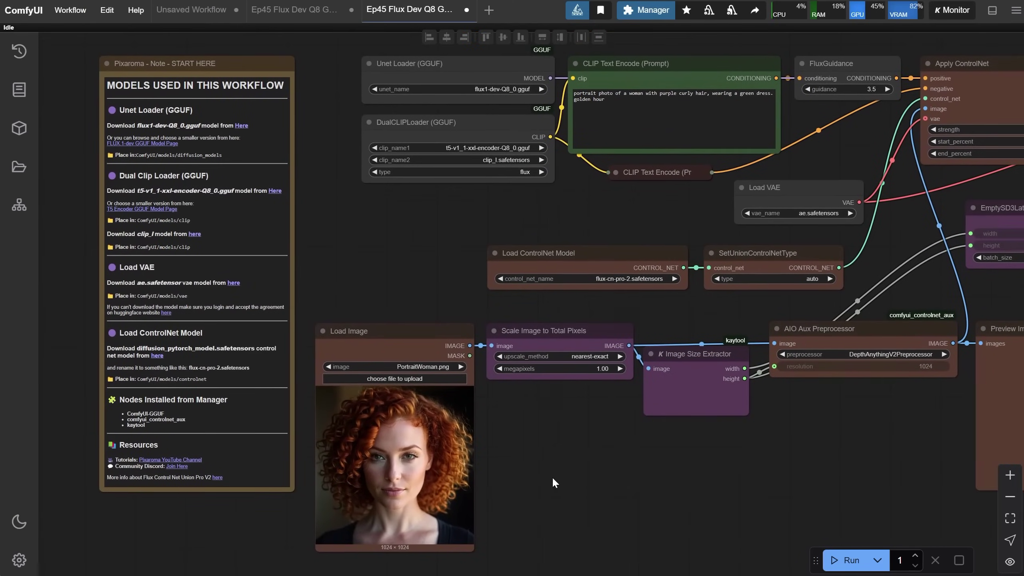
Choose DepthAnythingV2Preprocessor as the preprocessor in the AIO Aux Preprocessor node
scroll(605, 142, "down", 5)
scroll(516, 288, "up", 2)
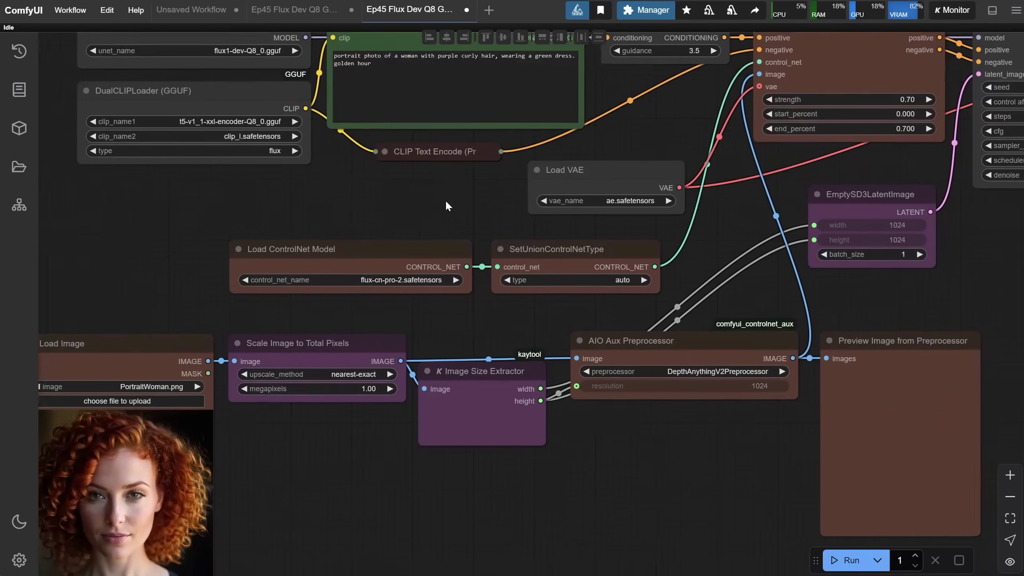
left_click_drag(449, 203, 377, 203)
left_click(596, 367)
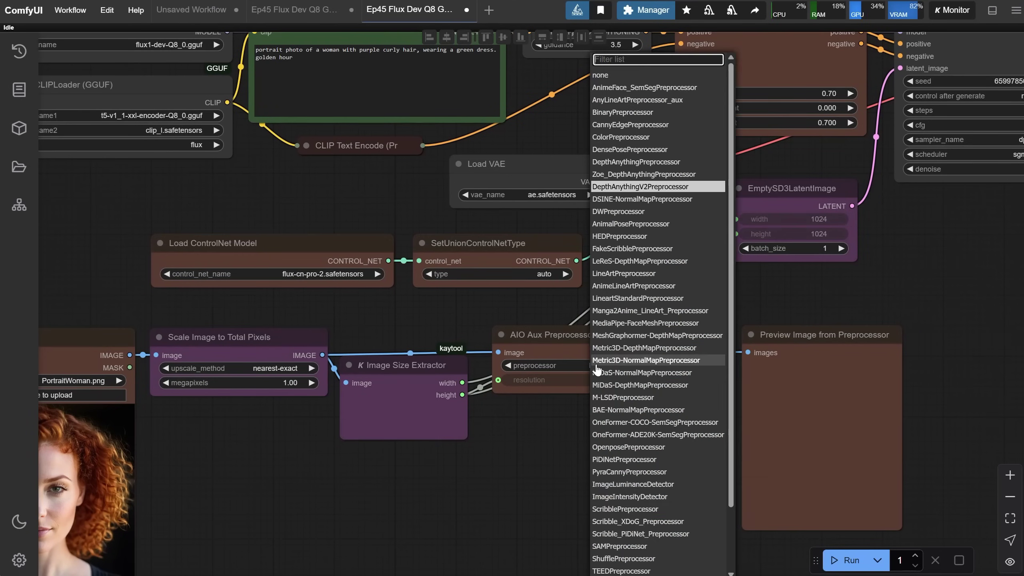
left_click(632, 187)
Run the depth workflow and inspect the depth map preview, the source portrait and the image in the Save Image node
left_click(849, 561)
scroll(881, 296, "down", 3)
left_click_drag(882, 296, 585, 286)
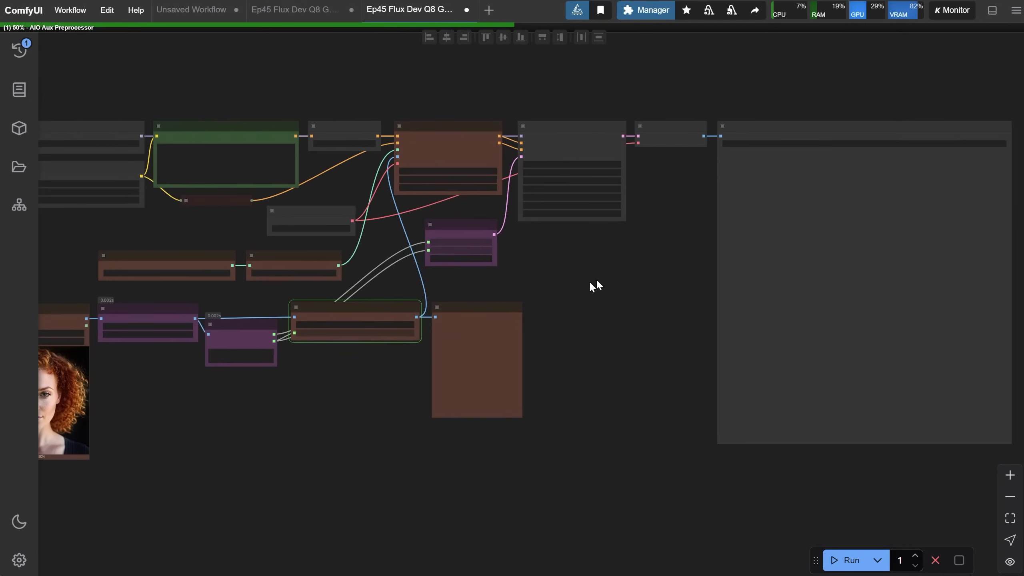
scroll(637, 289, "up", 5)
left_click_drag(656, 292, 573, 285)
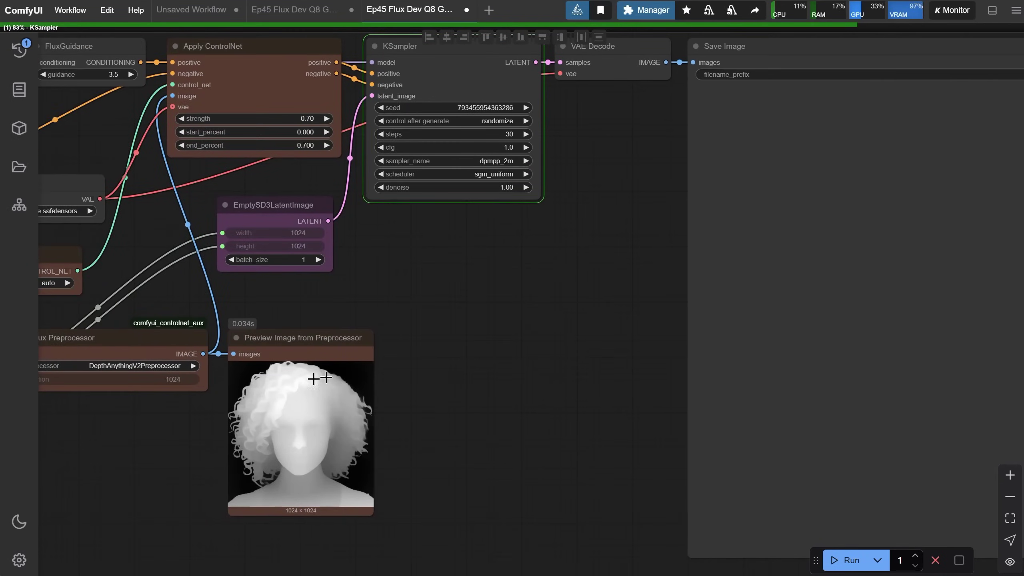
left_click_drag(445, 449, 677, 407)
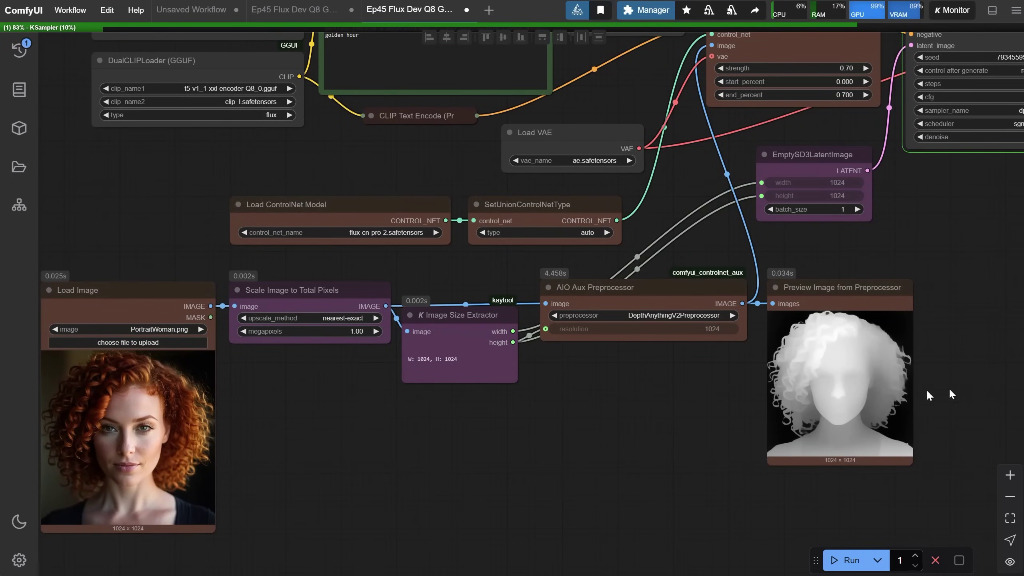
left_click_drag(950, 239, 268, 287)
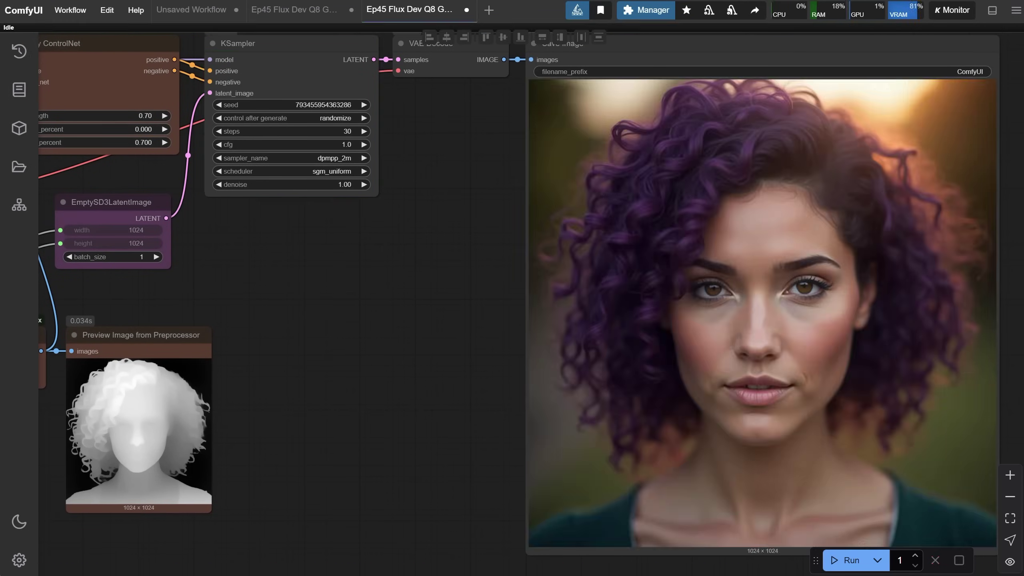
scroll(540, 346, "down", 4)
left_click_drag(418, 428, 650, 340)
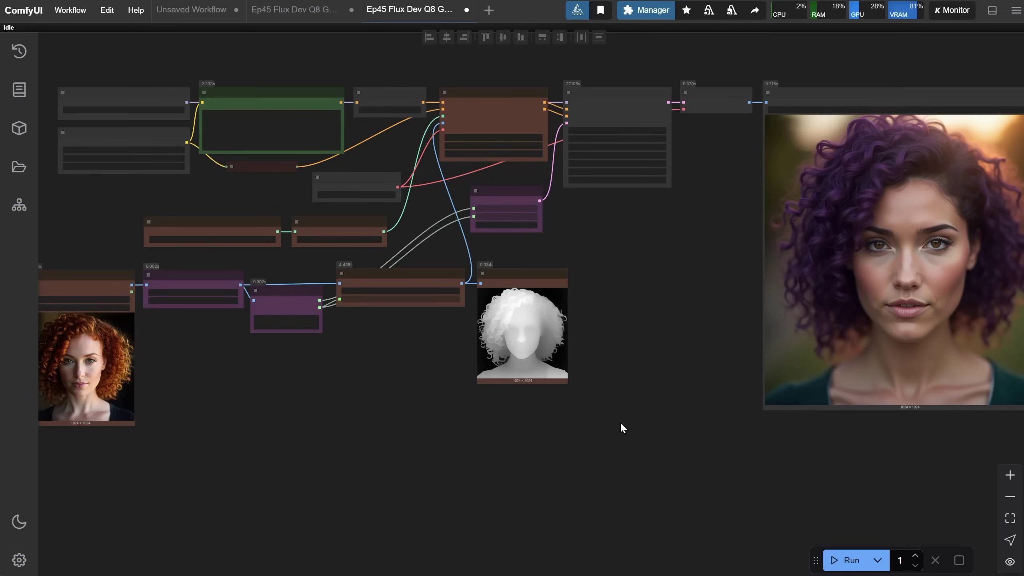
Open the workflow file Ep45 Flux Dev Q8 GGUF with ControlNet DW Pose.json from the Ep45 folder
left_click(71, 10)
left_click(83, 56)
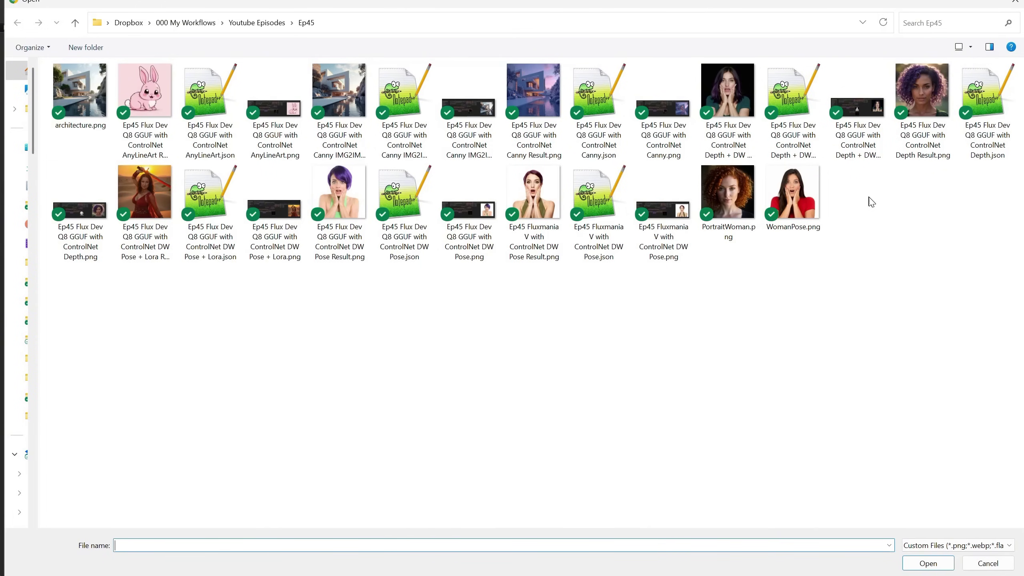
left_click(400, 207)
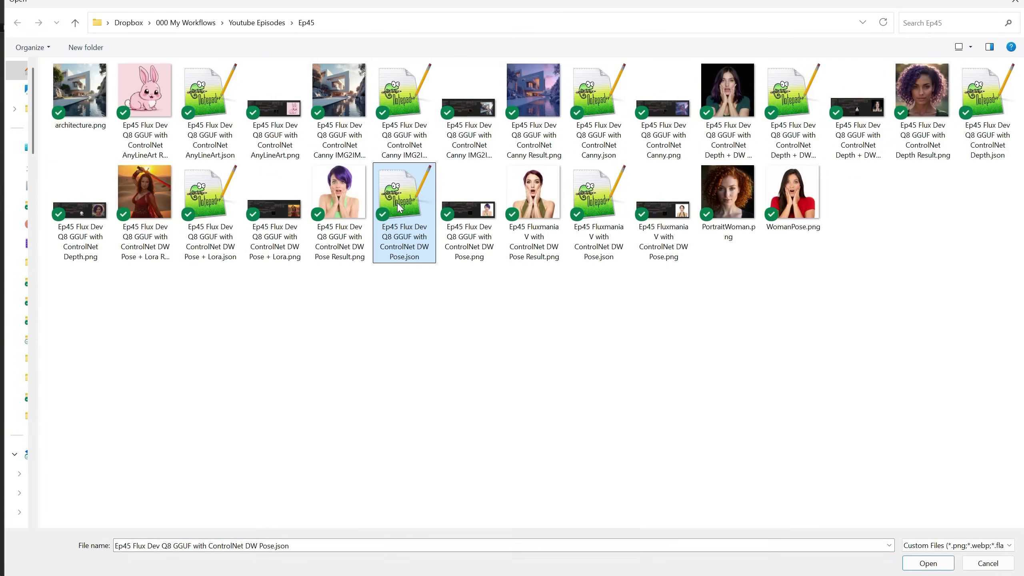
double_click(399, 208)
Examine the loaded WomanPose.png image, the text prompt and the ControlNet model nodes of the pose workflow
scroll(242, 367, "up", 5)
left_click_drag(285, 387, 470, 420)
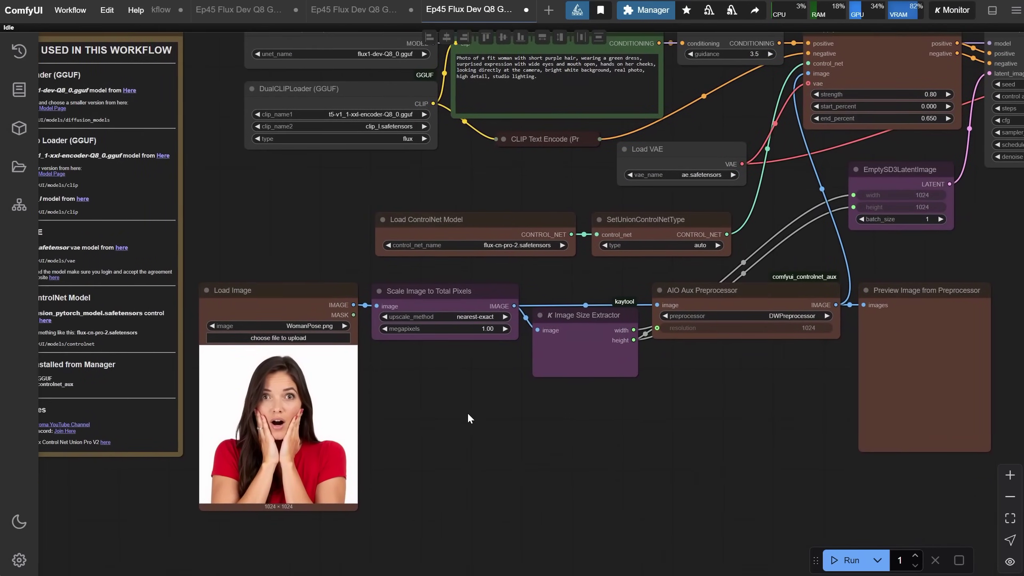
scroll(368, 362, "up", 3)
left_click_drag(516, 115, 365, 400)
scroll(450, 270, "up", 2)
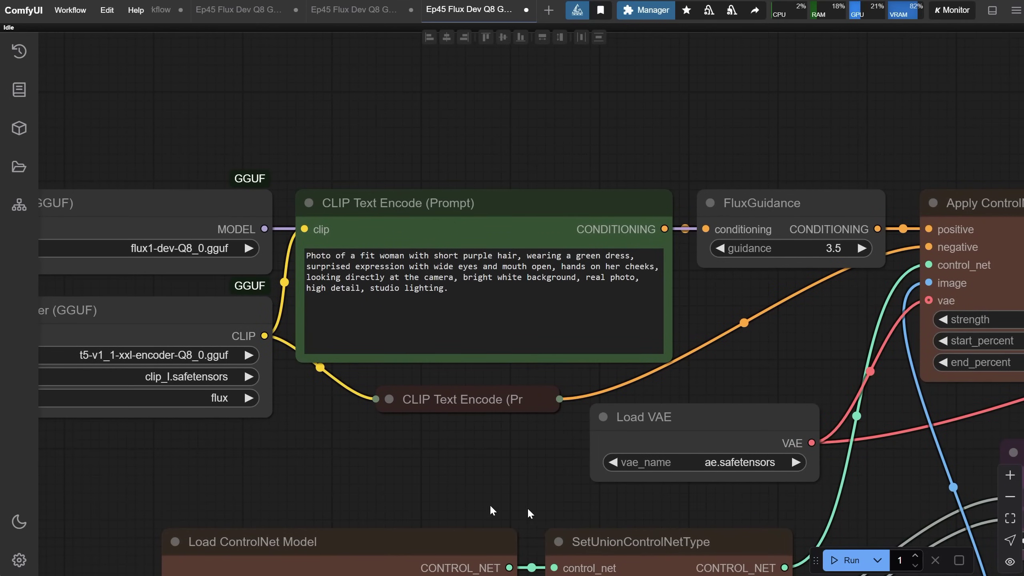
left_click_drag(536, 485, 469, 229)
scroll(469, 229, "down", 1)
scroll(476, 241, "down", 1)
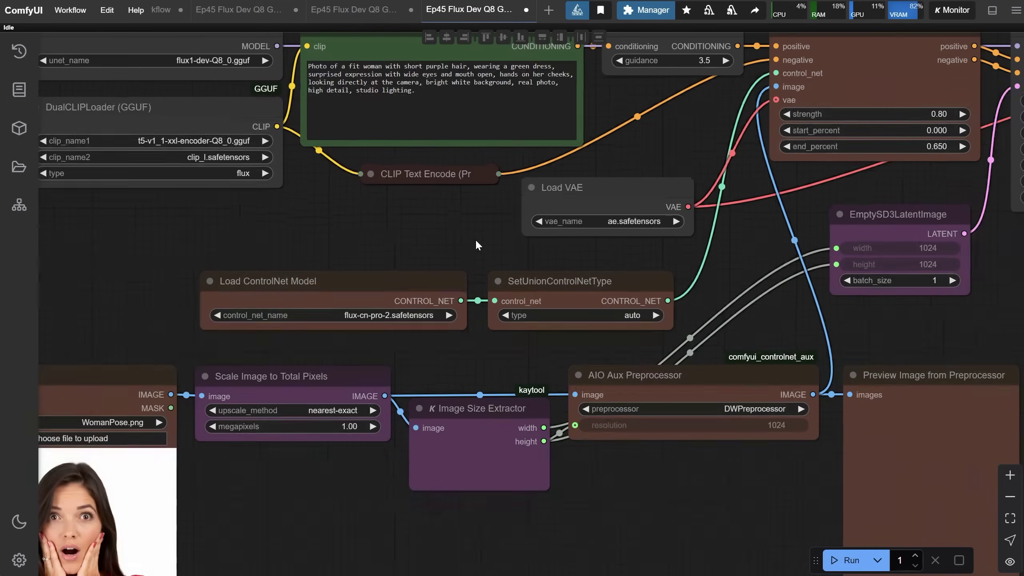
Filter the AIO Aux Preprocessor's preprocessor options by "dw" and choose DWPreprocessor
left_click_drag(720, 491, 502, 429)
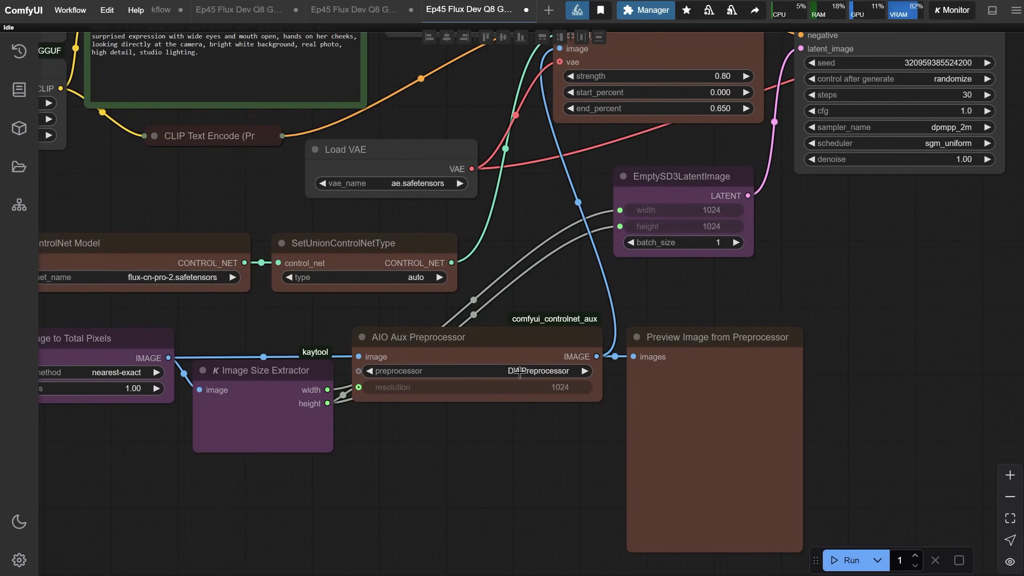
left_click(519, 372)
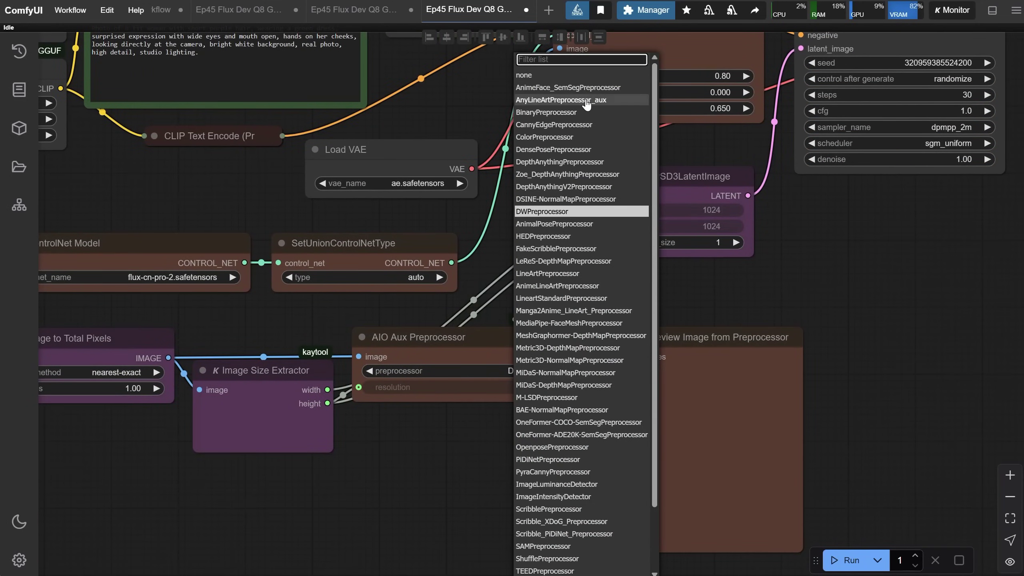
type("ope")
key("BackSpace")
key("BackSpace")
key("BackSpace")
type("dw")
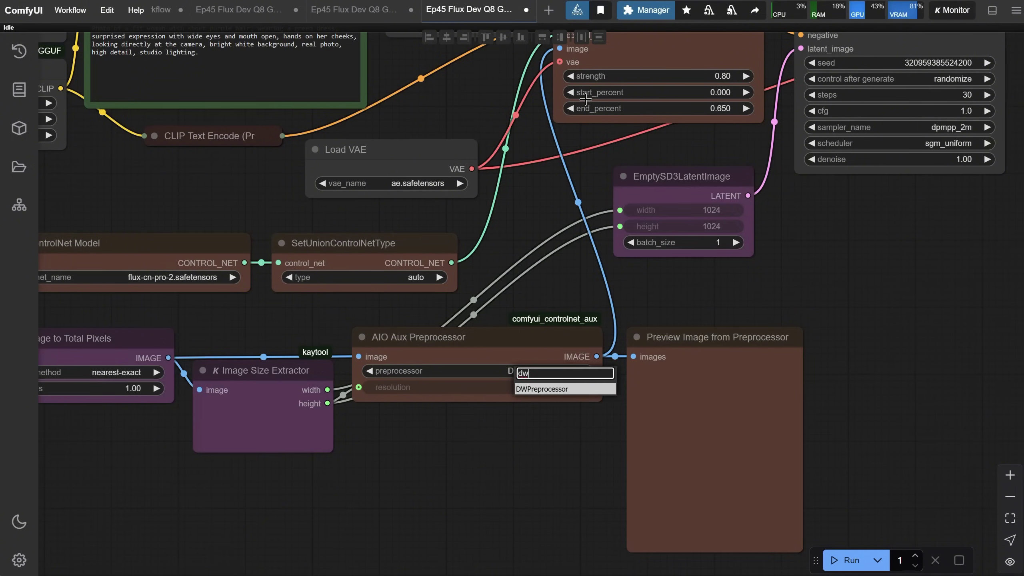
left_click(543, 388)
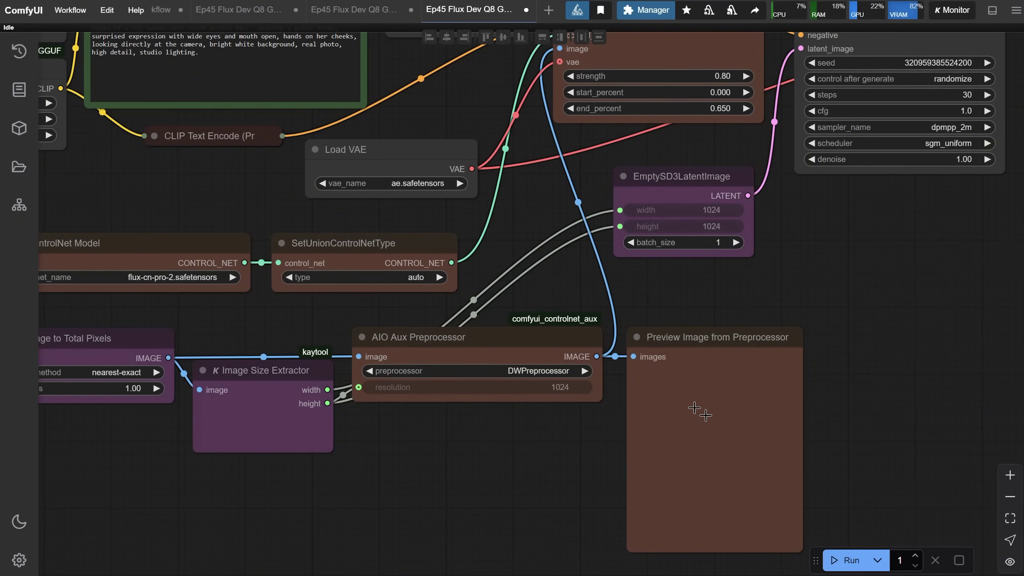
Examine the strength, start_percent and end_percent settings on the Apply ControlNet node
scroll(852, 290, "down", 1)
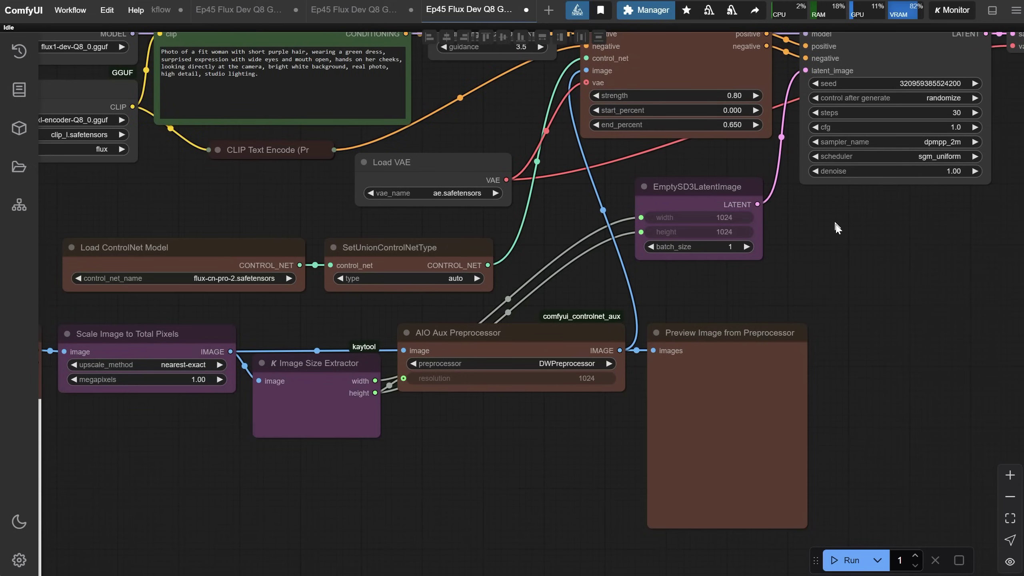
left_click_drag(836, 227, 757, 373)
scroll(638, 238, "up", 5)
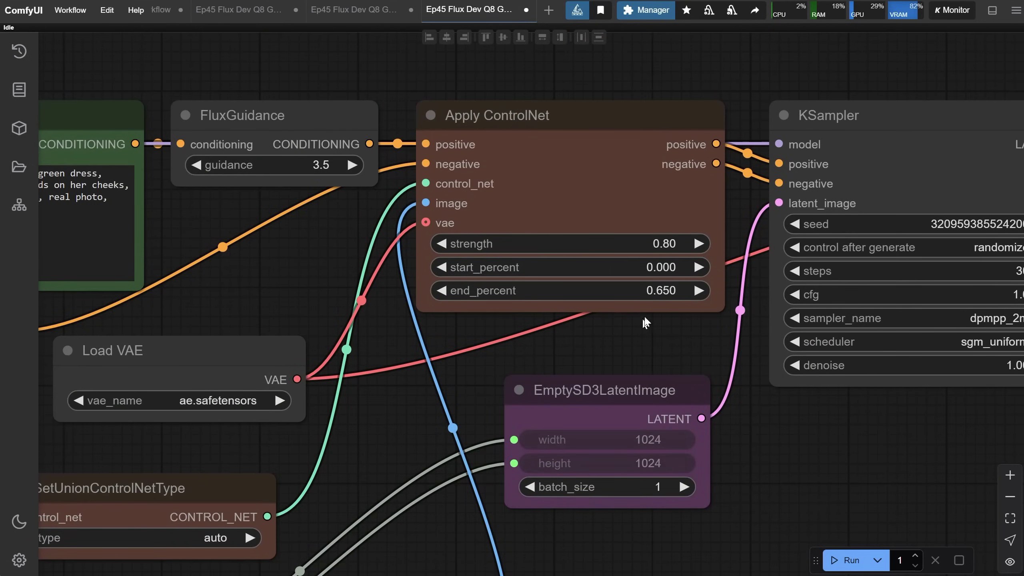
scroll(644, 323, "down", 3)
scroll(834, 409, "down", 3)
Run the pose workflow and inspect the pose skeleton preview and the image in the Save Image node
left_click_drag(813, 406, 458, 240)
left_click(847, 560)
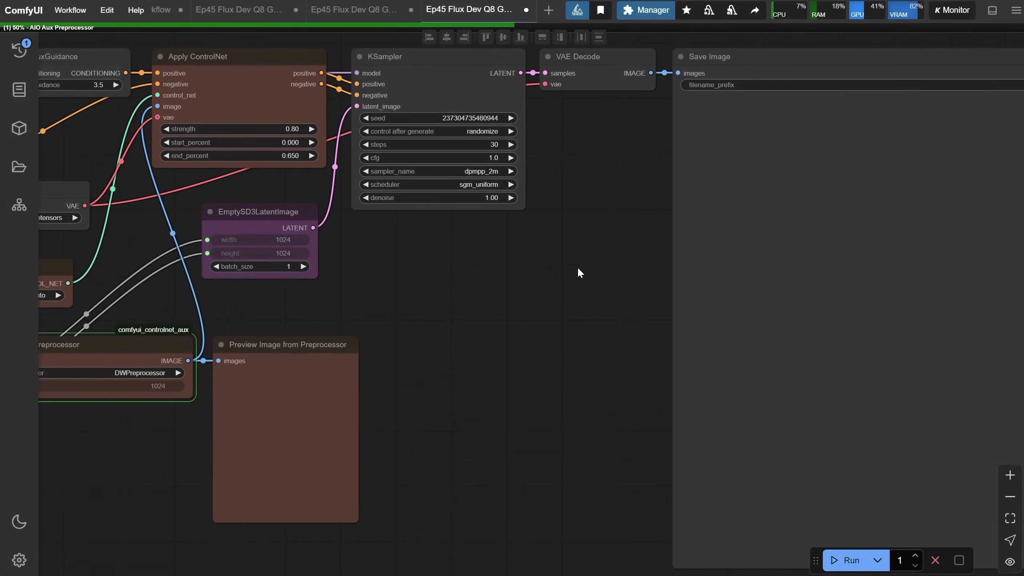
scroll(584, 274, "down", 4)
scroll(572, 286, "up", 20)
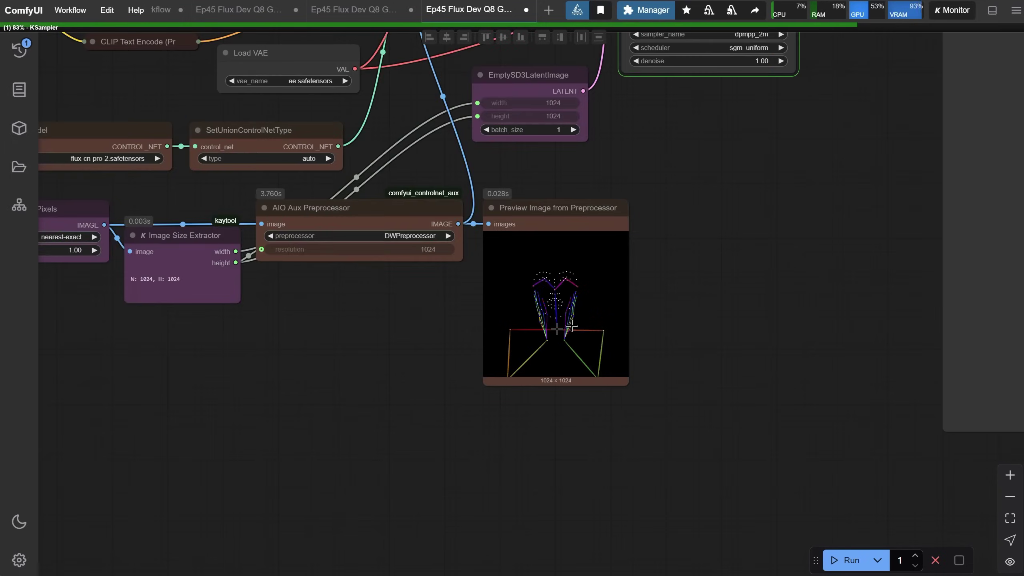
scroll(566, 294, "up", 3)
scroll(542, 209, "down", 4)
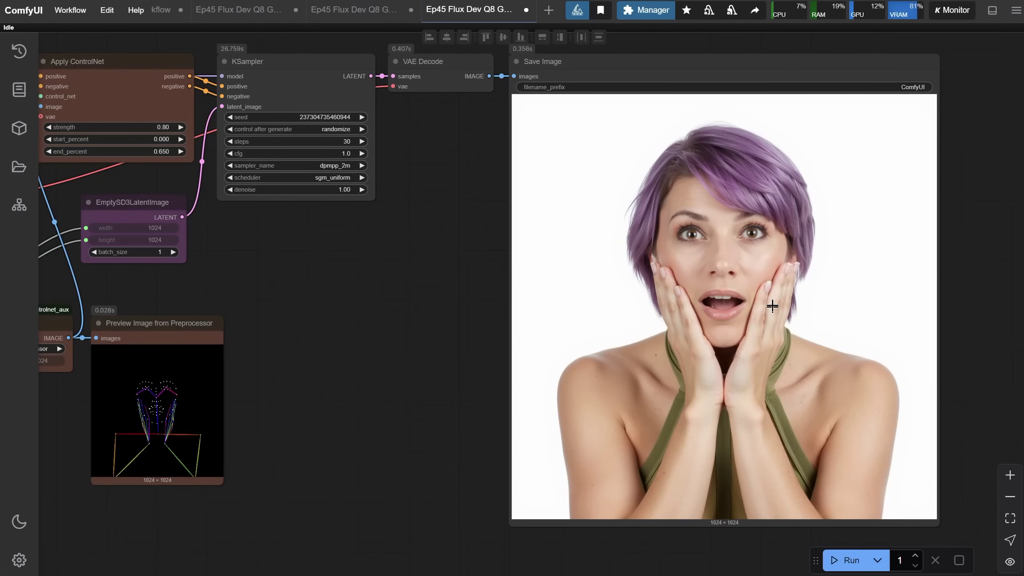
scroll(505, 414, "down", 8)
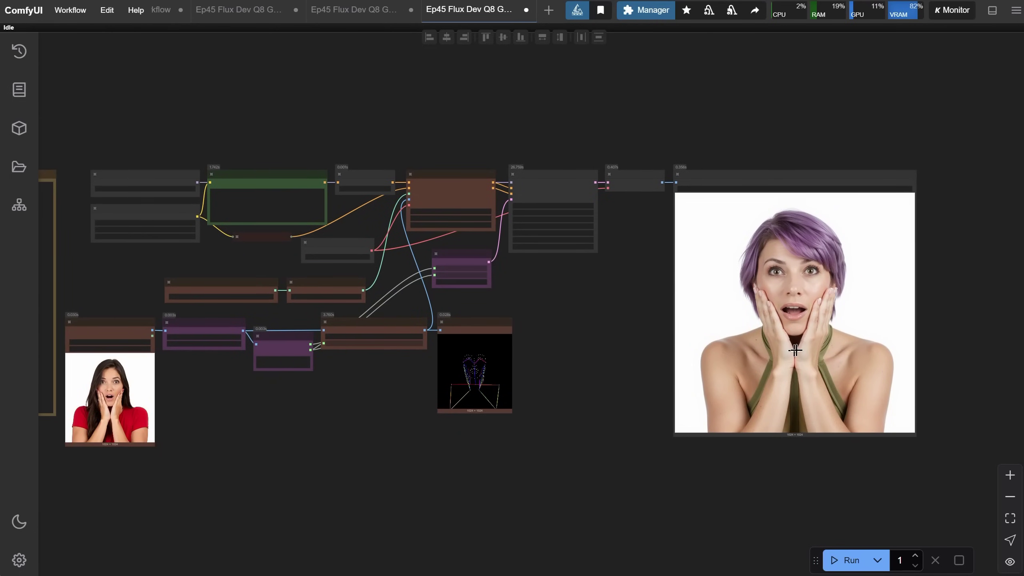
Inspect the generated portrait in the Save Image node and run the pose workflow again
scroll(952, 336, "up", 5)
left_click_drag(953, 336, 982, 324)
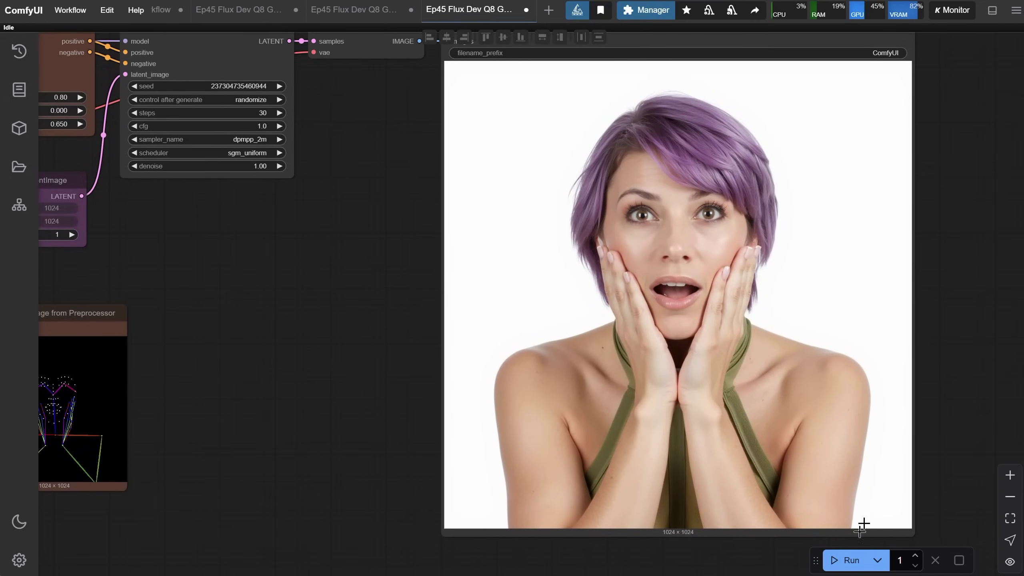
left_click(846, 561)
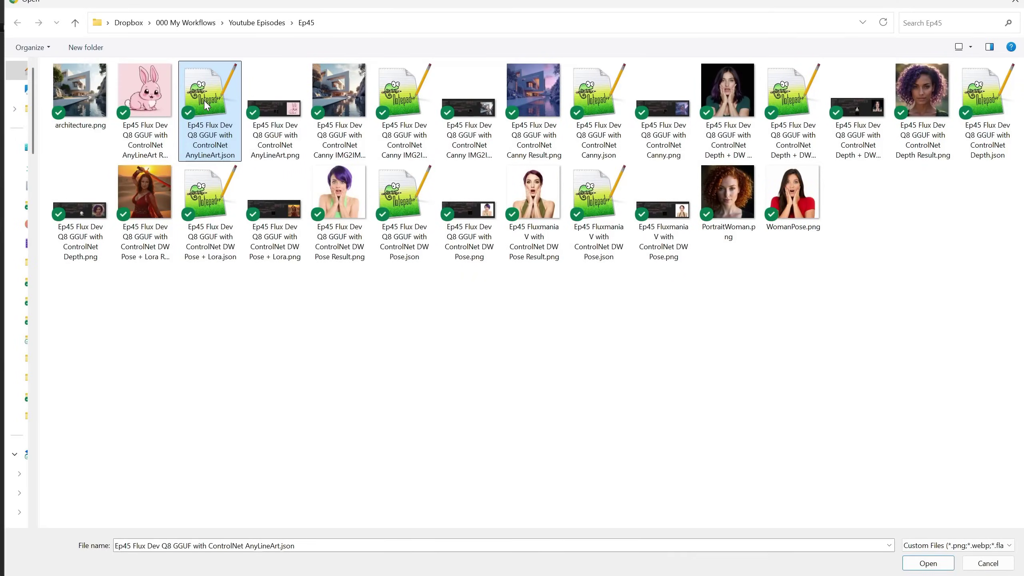
Load Ep45 Flux Dev Q8 GGUF with ControlNet AnyLineArt.json and examine its bunny.jpg source image
double_click(207, 104)
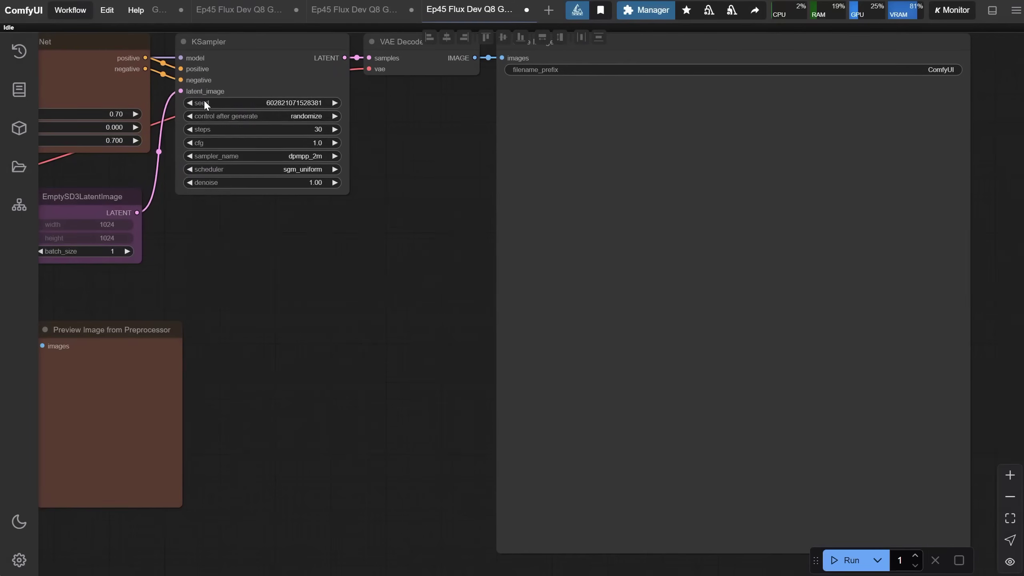
scroll(325, 327, "up", 5)
scroll(322, 482, "up", 5)
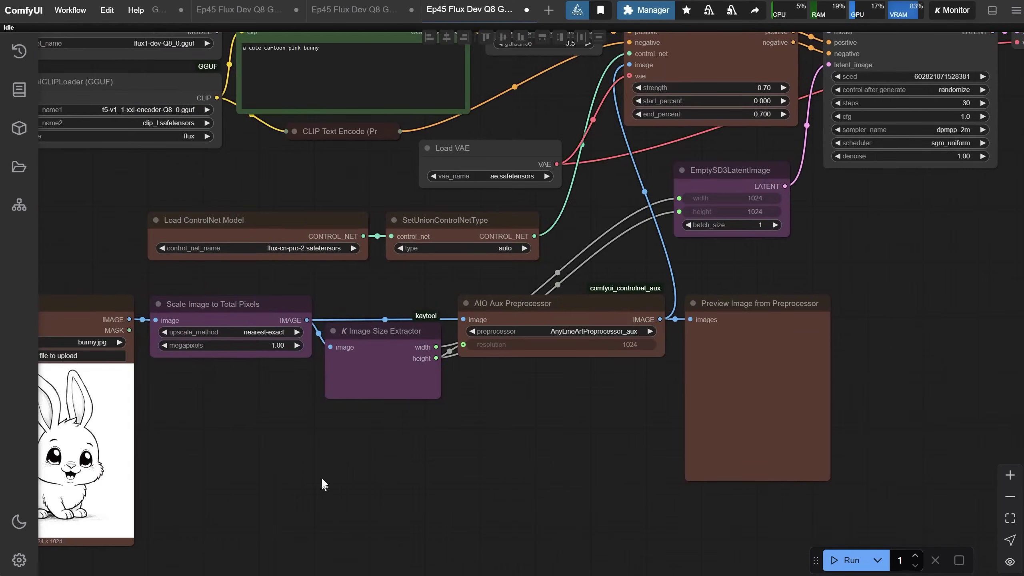
scroll(371, 316, "down", 2)
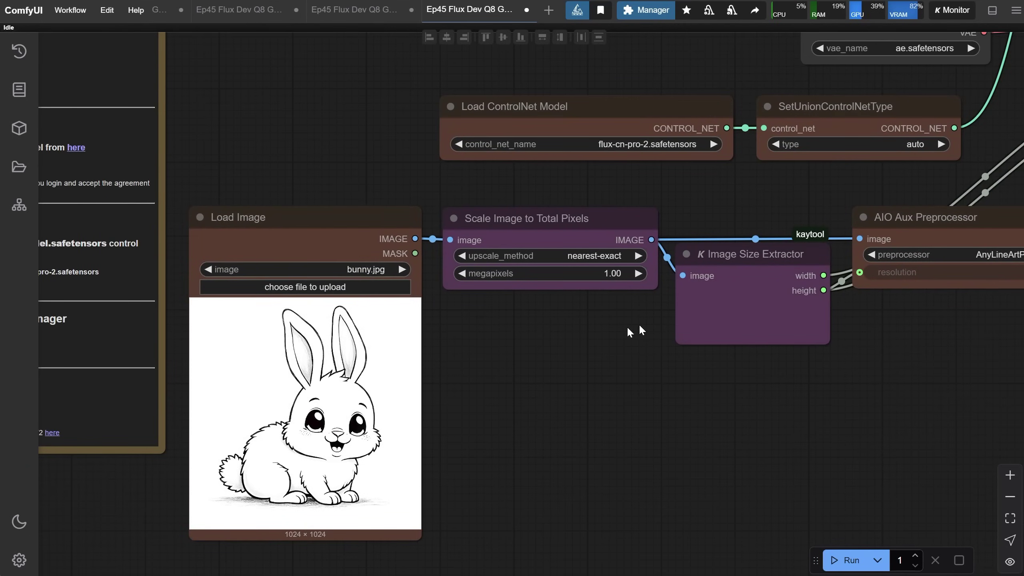
Filter the AIO Aux Preprocessor's preprocessor options by "any" and choose AnyLineArtPreprocessor_aux
scroll(521, 318, "right", 10)
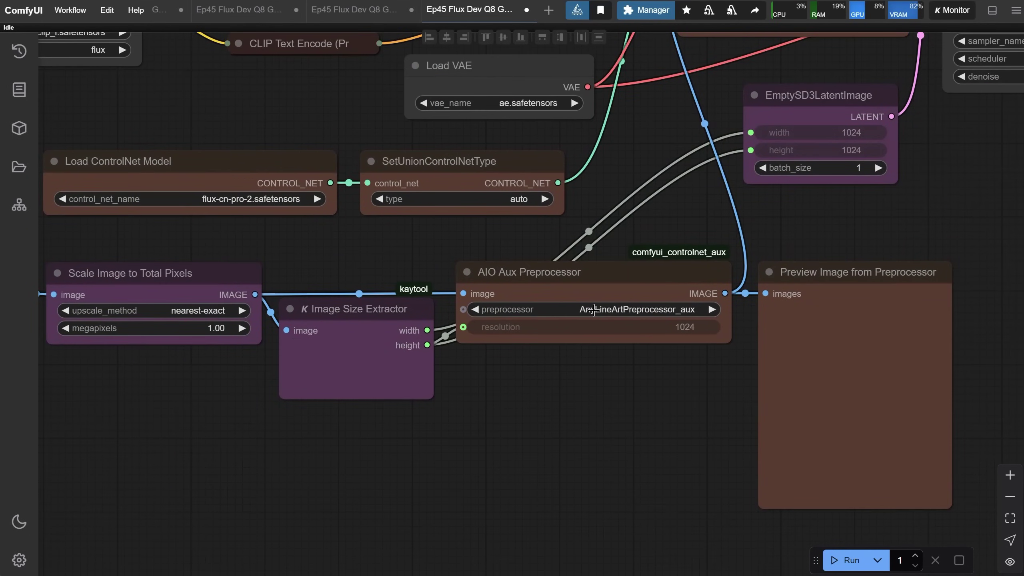
left_click(593, 310)
type("any")
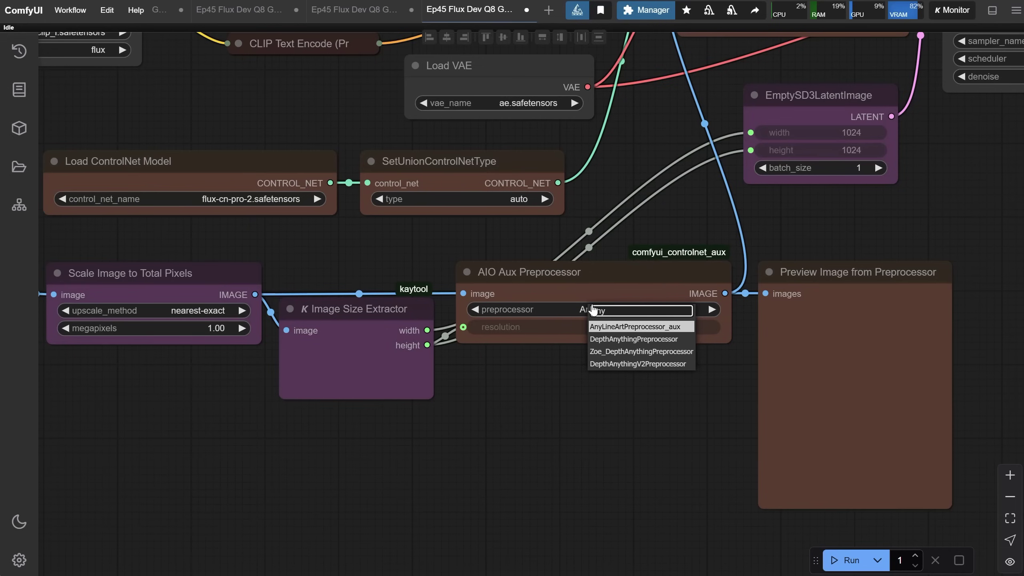
left_click(643, 327)
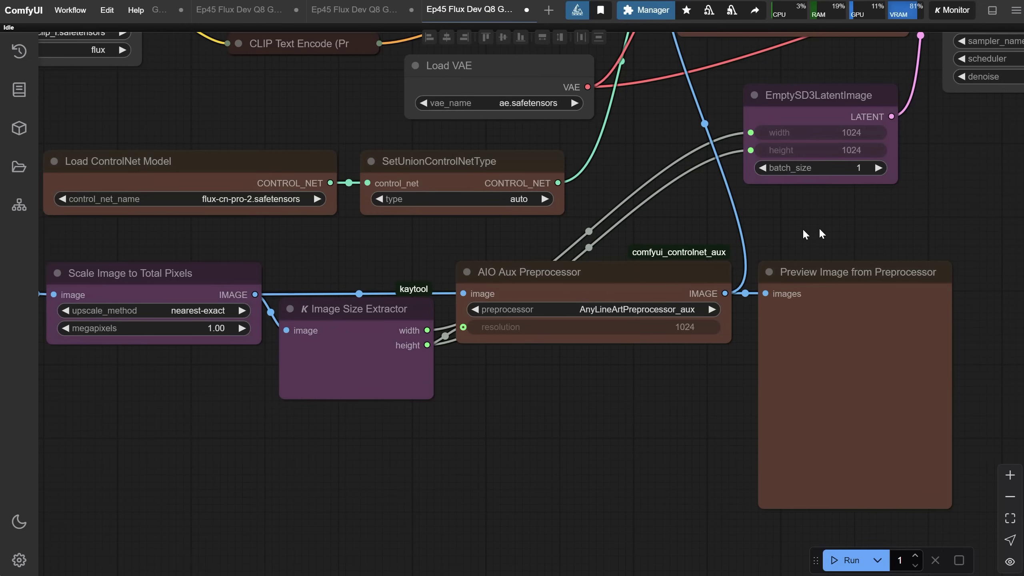
Check the bunny prompt, run the line-art workflow and inspect the outline in the preprocessor preview
scroll(802, 228, "down", 3)
scroll(739, 249, "up", 1)
left_click_drag(738, 249, 875, 464)
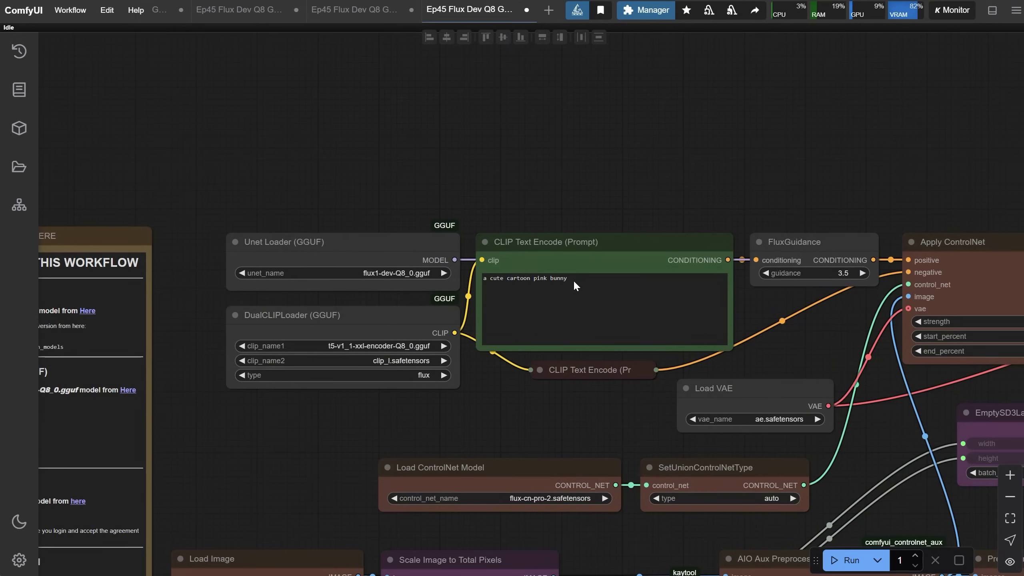
left_click_drag(581, 417, 561, 179)
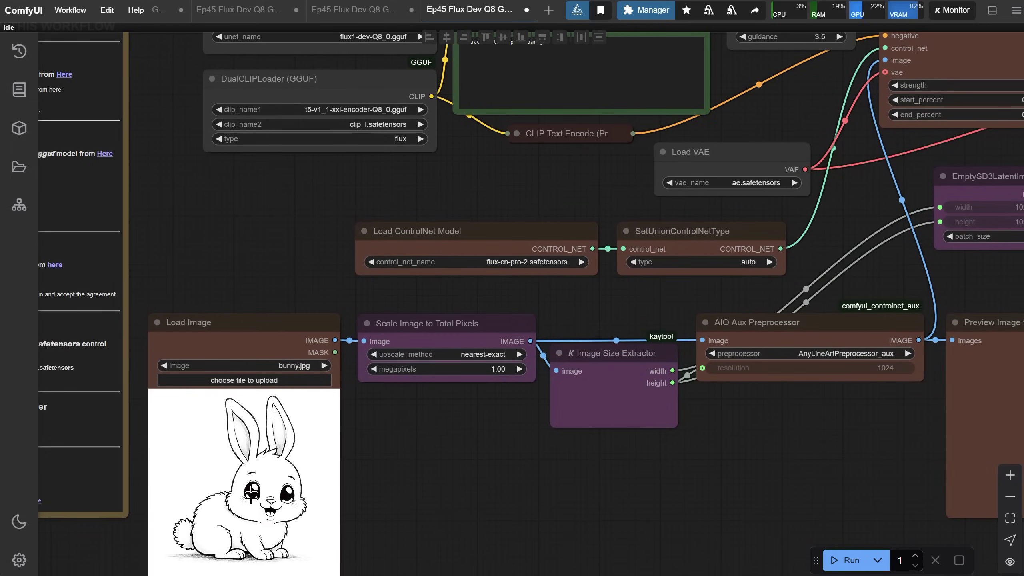
scroll(676, 469, "down", 1)
left_click_drag(797, 432, 208, 468)
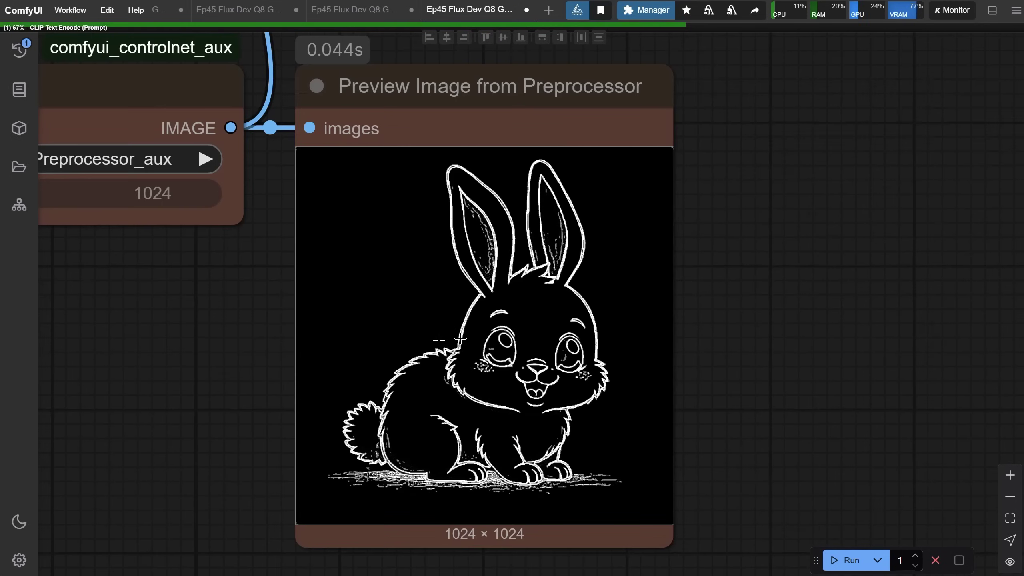
scroll(622, 401, "down", 1)
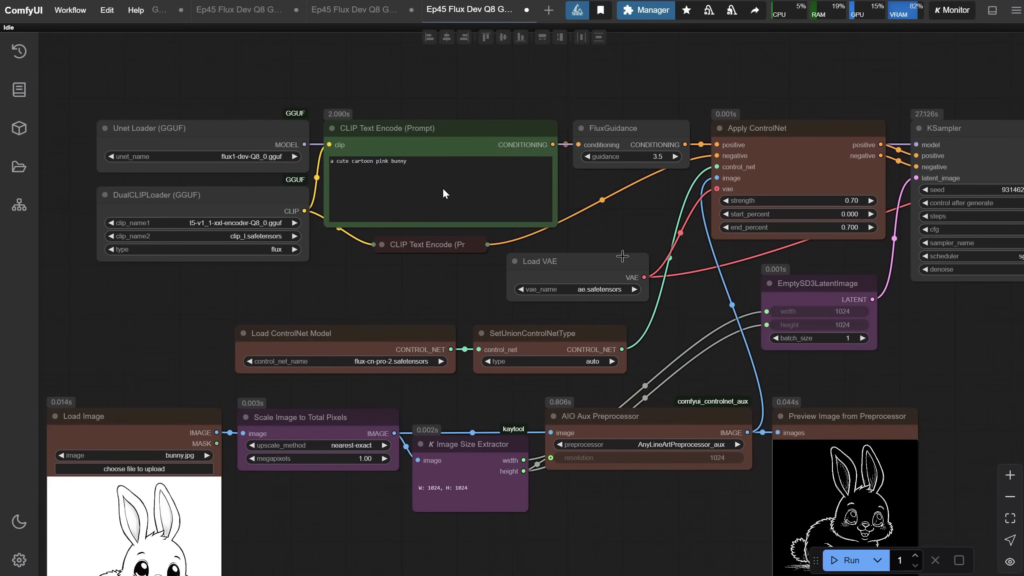
Change the prompt to "a cute cartoon pink bunny with blue eyes on a yellow background"
left_click(436, 157)
type("on a")
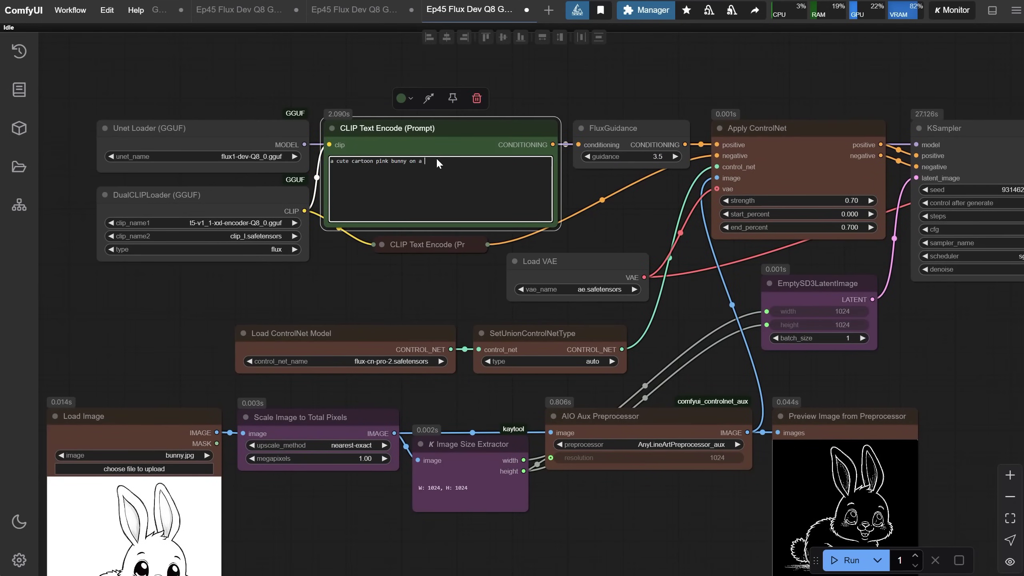
type(" yellow background")
left_click(410, 165)
type("with blue eyes")
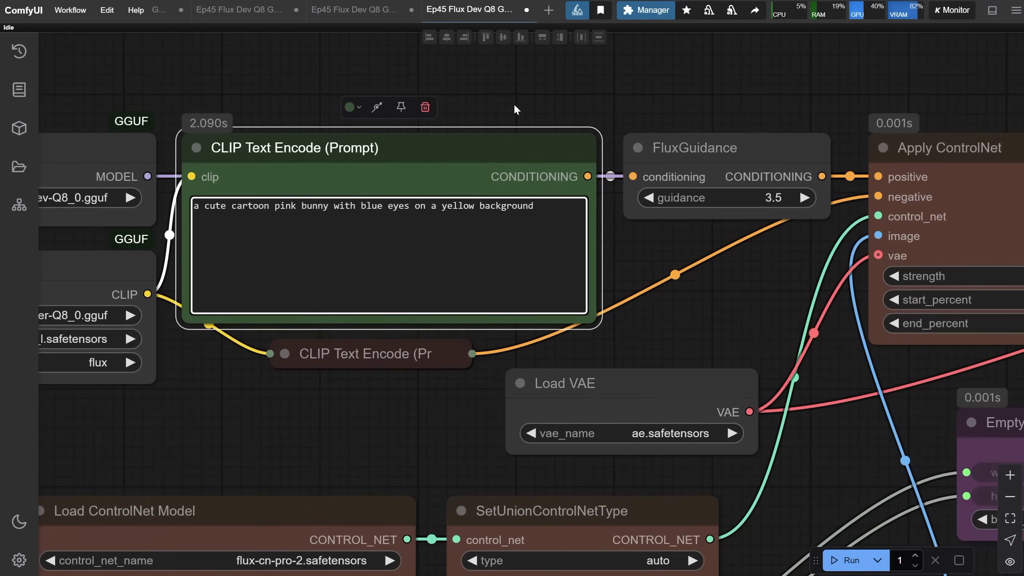
Run the line-art workflow with the extended prompt and inspect the bunny in the Save Image node
scroll(507, 102, "up", 5)
left_click(843, 569)
scroll(760, 312, "down", 5)
left_click_drag(766, 323, 453, 245)
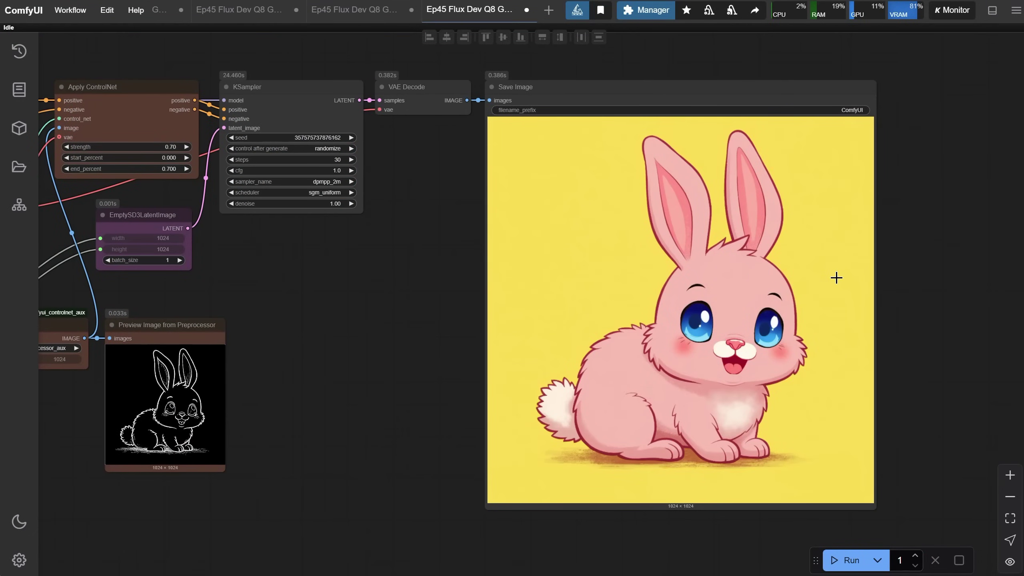
scroll(836, 277, "down", 6)
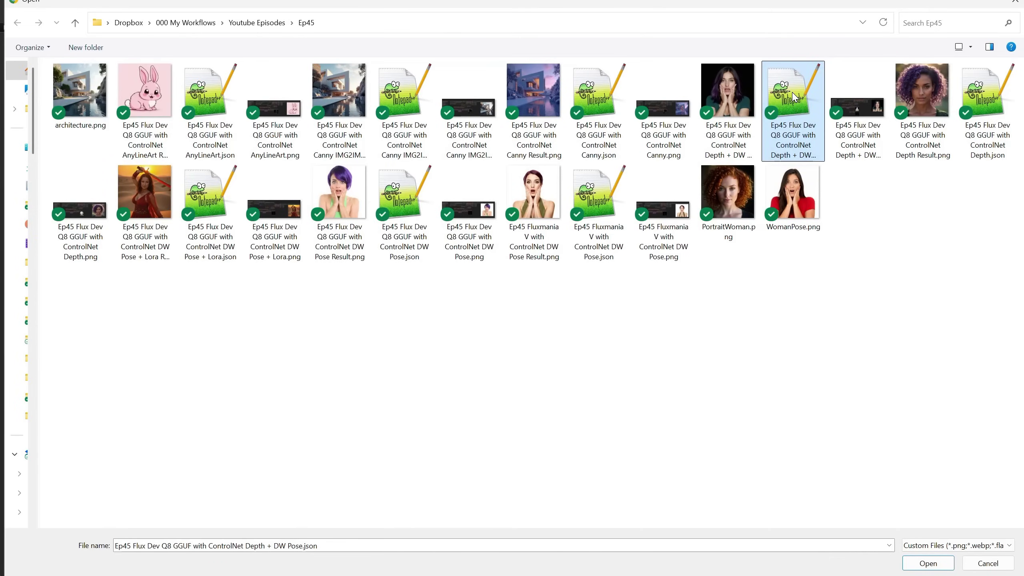
Load Ep45 Flux Dev Q8 GGUF with ControlNet Depth + DW Pose.json and examine its source image and two preprocessor nodes
double_click(793, 97)
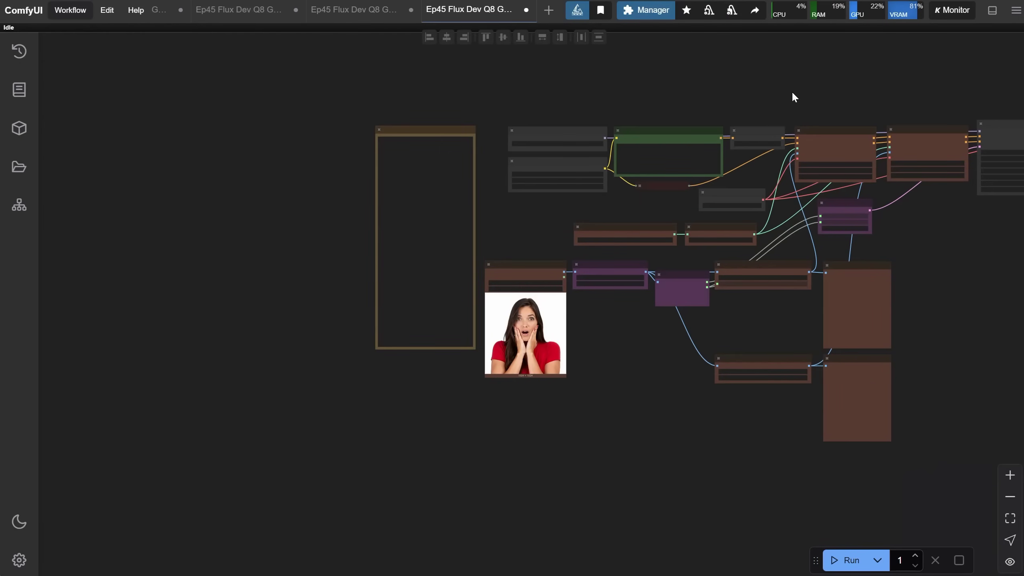
scroll(546, 220, "up", 5)
scroll(430, 200, "down", 5)
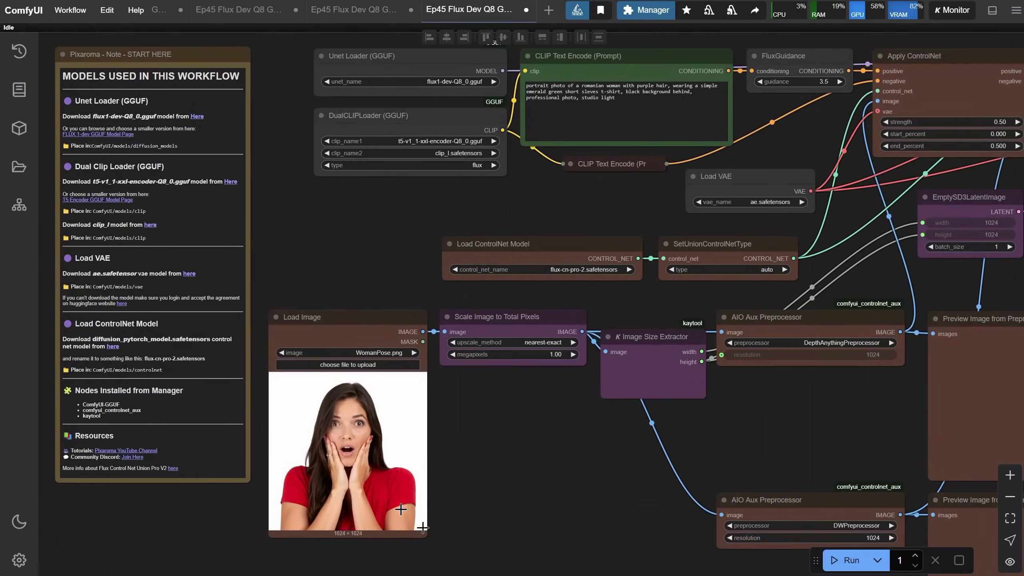
scroll(531, 434, "up", 6)
left_click_drag(766, 423, 513, 405)
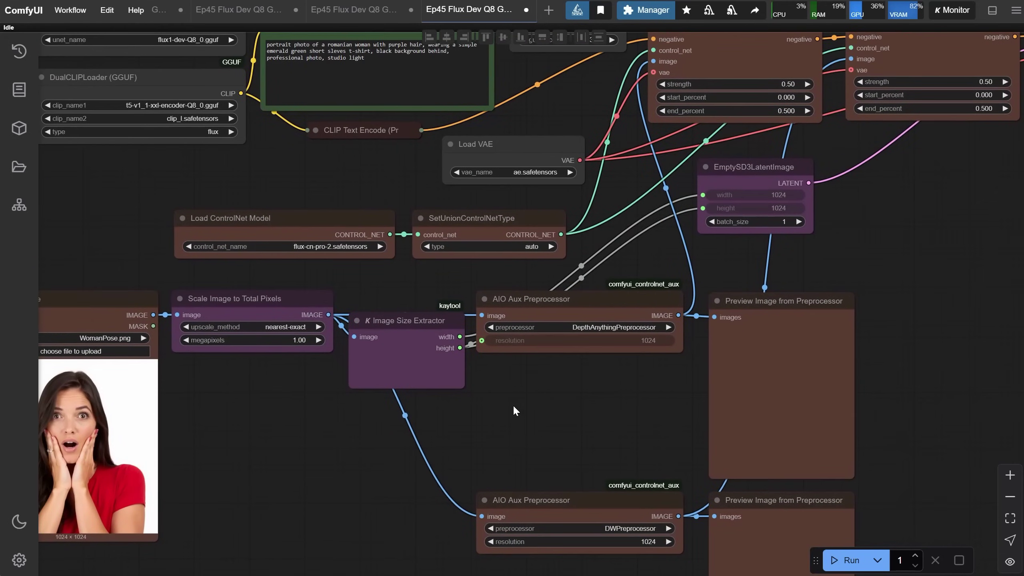
Run the combined depth and pose workflow and watch the preprocessor preview nodes
left_click(849, 562)
left_click_drag(572, 393, 555, 323)
scroll(542, 373, "up", 1)
left_click_drag(542, 373, 517, 246)
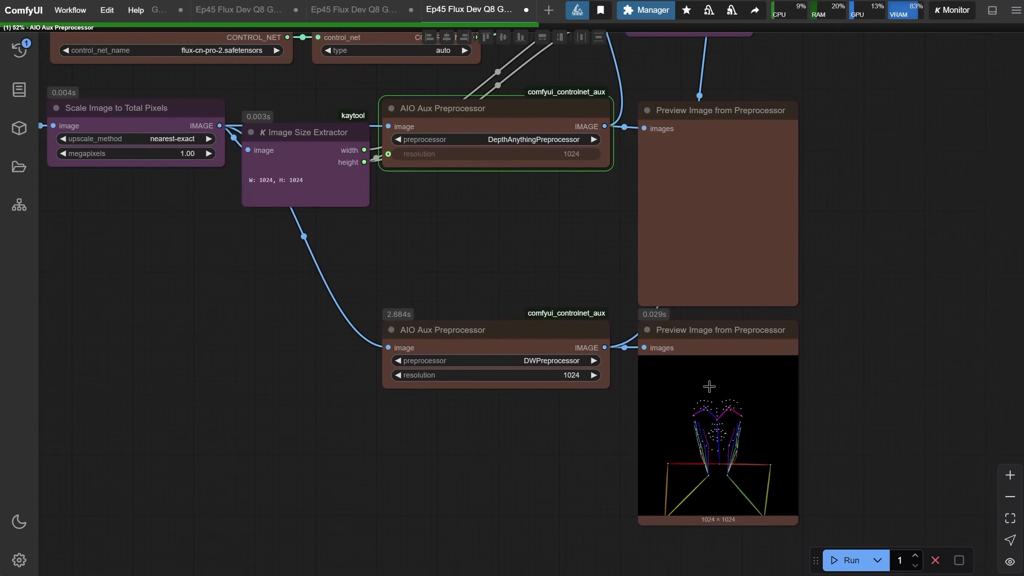
Compare the DepthAnythingPreprocessor and DWPreprocessor nodes with their depth map and pose skeleton previews
scroll(713, 399, "down", 2)
left_click_drag(413, 432, 437, 449)
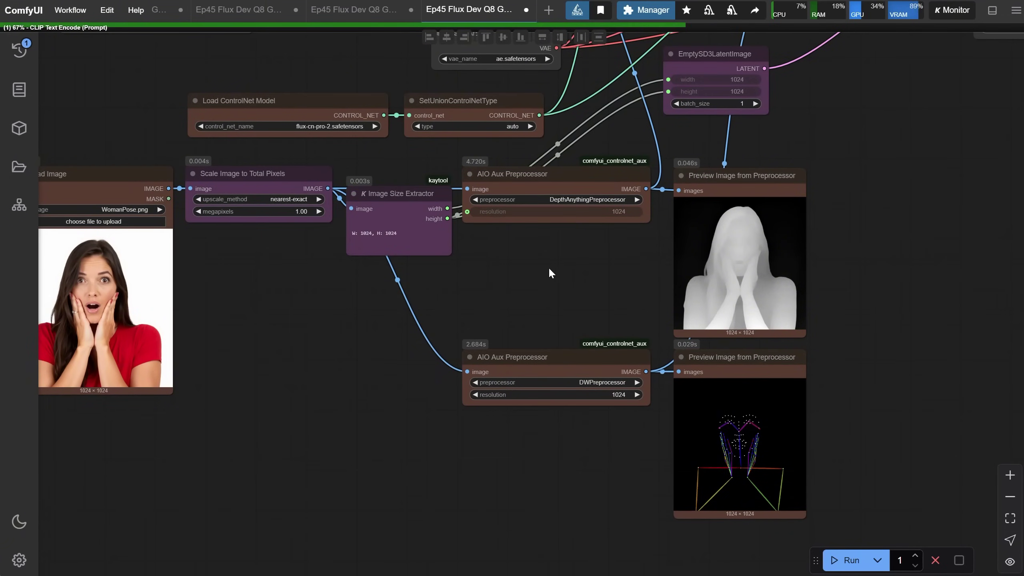
left_click_drag(572, 177, 576, 175)
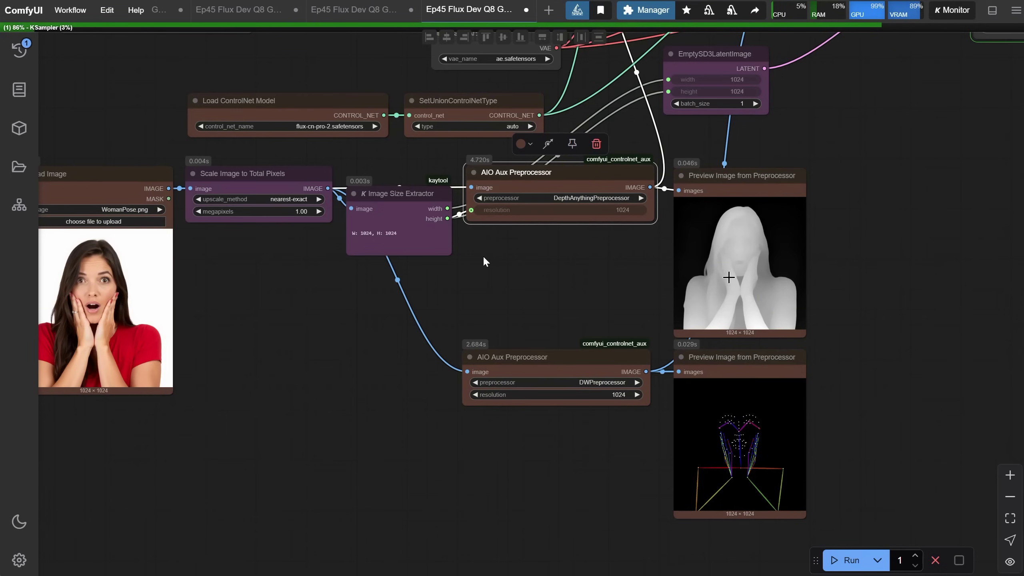
scroll(711, 290, "up", 6)
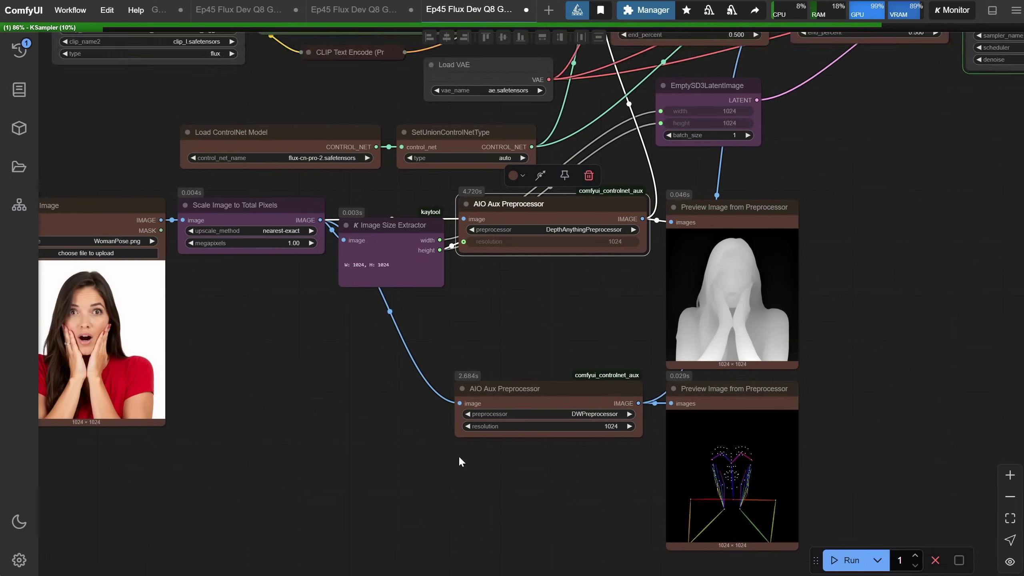
left_click(818, 393)
scroll(820, 391, "up", 1)
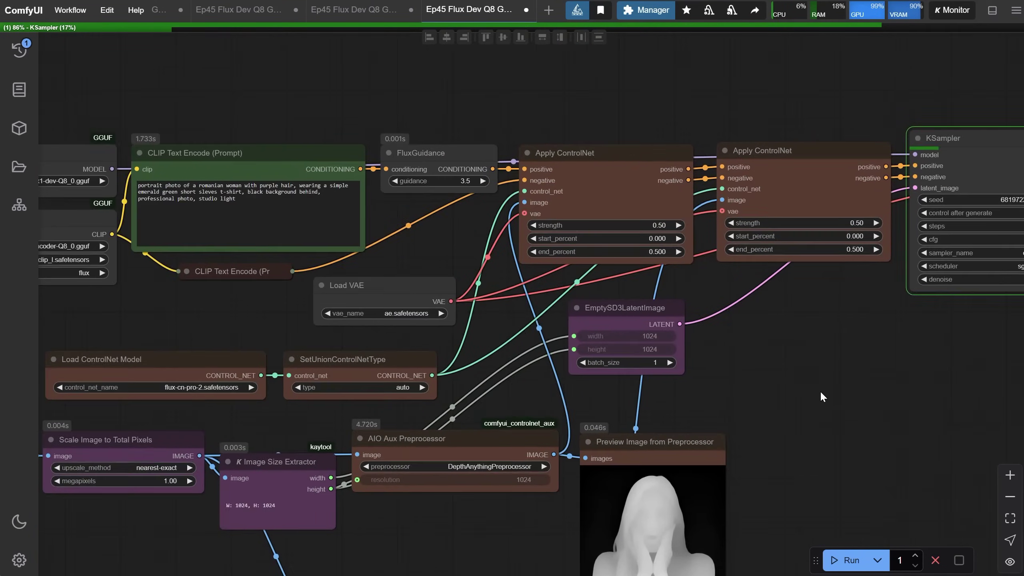
Nudge the two chained Apply ControlNet nodes slightly and trace their links to the preprocessors and shared ControlNet model nodes
left_click_drag(777, 388, 757, 323)
scroll(779, 312, "down", 2)
left_click(606, 199)
left_click_drag(606, 199, 603, 183)
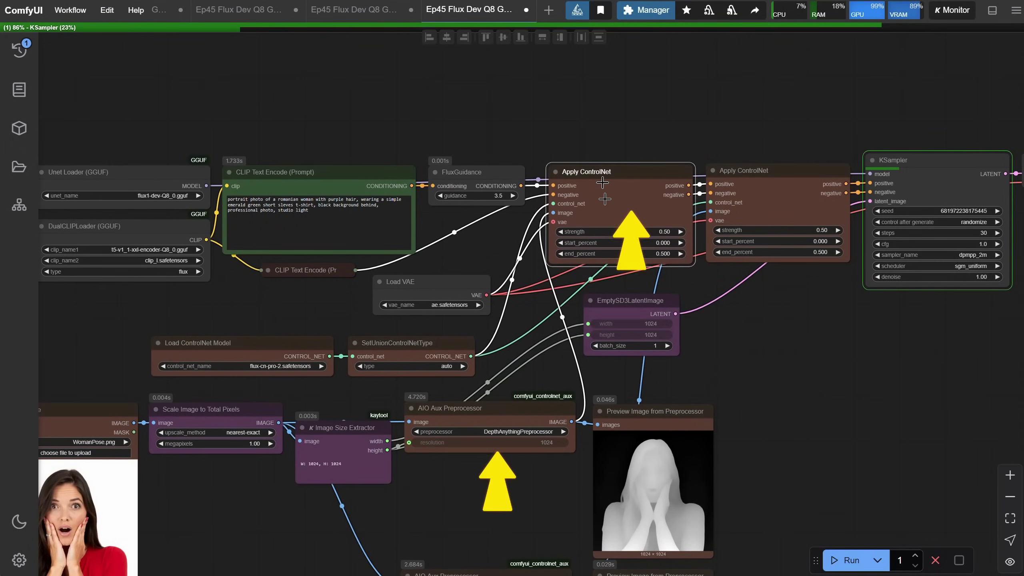
left_click_drag(602, 182, 599, 184)
left_click_drag(774, 194, 786, 197)
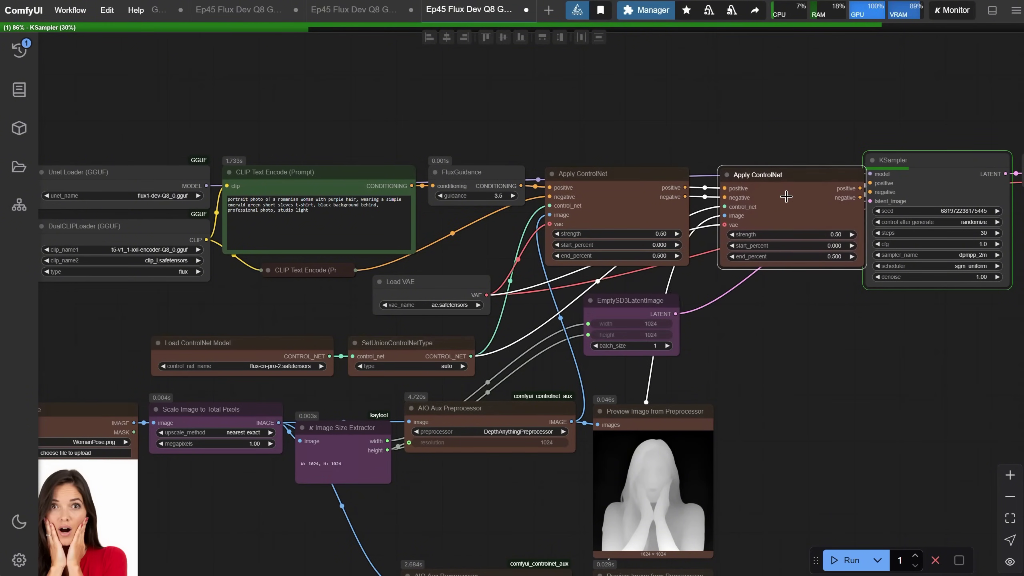
left_click_drag(786, 197, 783, 190)
mouse_move(405, 352)
left_mouse_down()
mouse_move(636, 293)
mouse_move(555, 306)
mouse_move(405, 354)
left_mouse_up()
mouse_move(263, 349)
left_mouse_down()
mouse_move(270, 345)
mouse_move(248, 352)
left_mouse_up()
left_click(760, 218)
Inspect the combined depth and pose result in the Save Image node beside both preprocessor previews
left_click_drag(756, 381, 737, 289)
mouse_move(478, 313)
left_mouse_down()
mouse_move(461, 325)
mouse_move(463, 317)
left_mouse_up()
left_click_drag(575, 119, 557, 121)
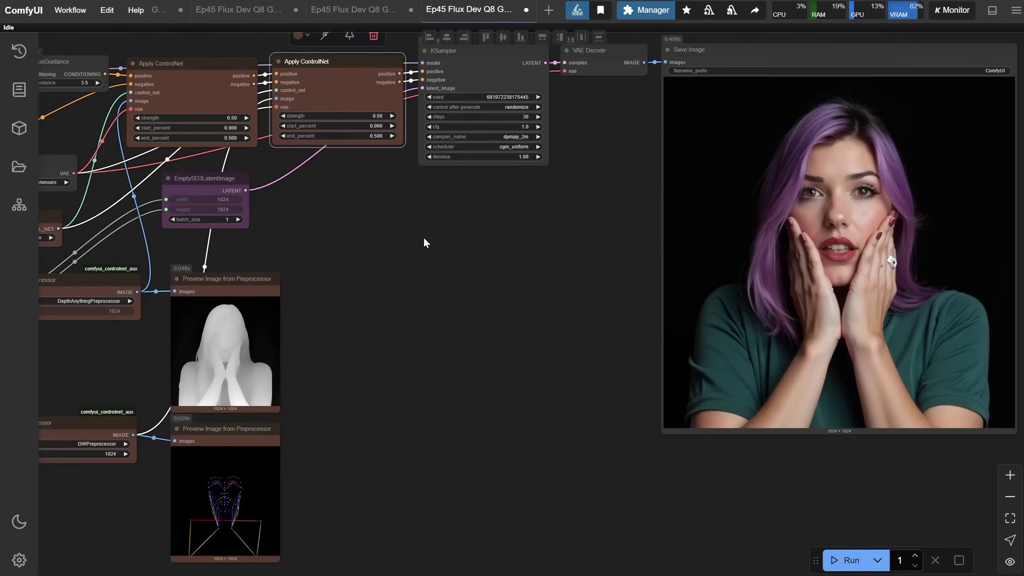
scroll(423, 240, "down", 3)
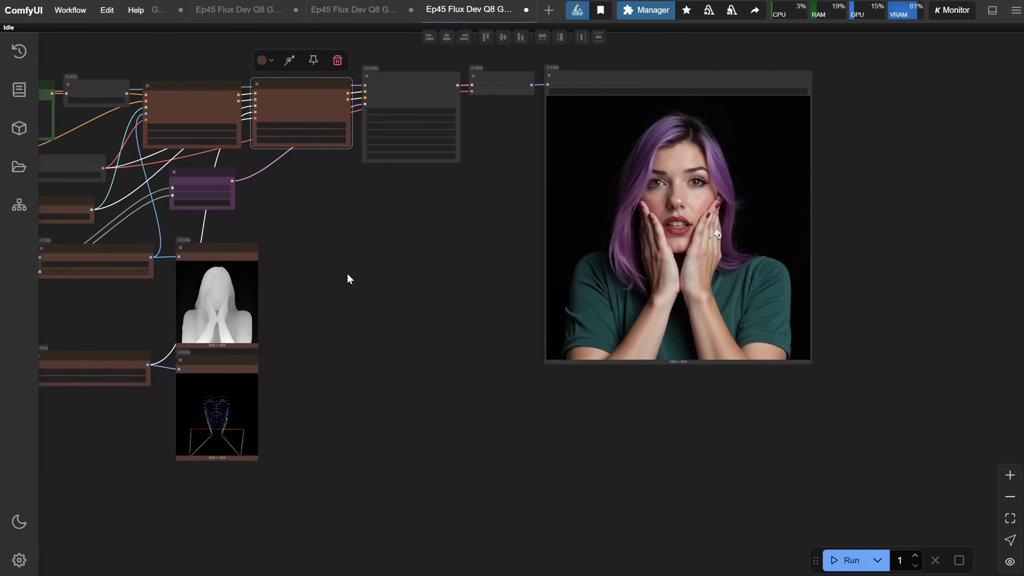
left_click_drag(347, 279, 417, 283)
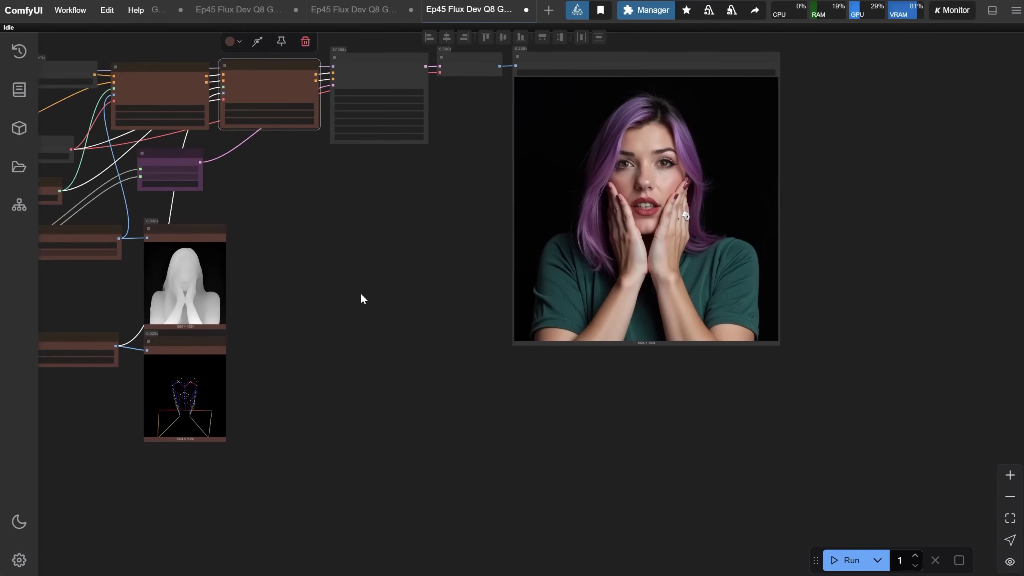
left_click_drag(338, 282, 446, 294)
Compare the strength, start_percent and end_percent settings of the two Apply ControlNet nodes
scroll(389, 187, "up", 5)
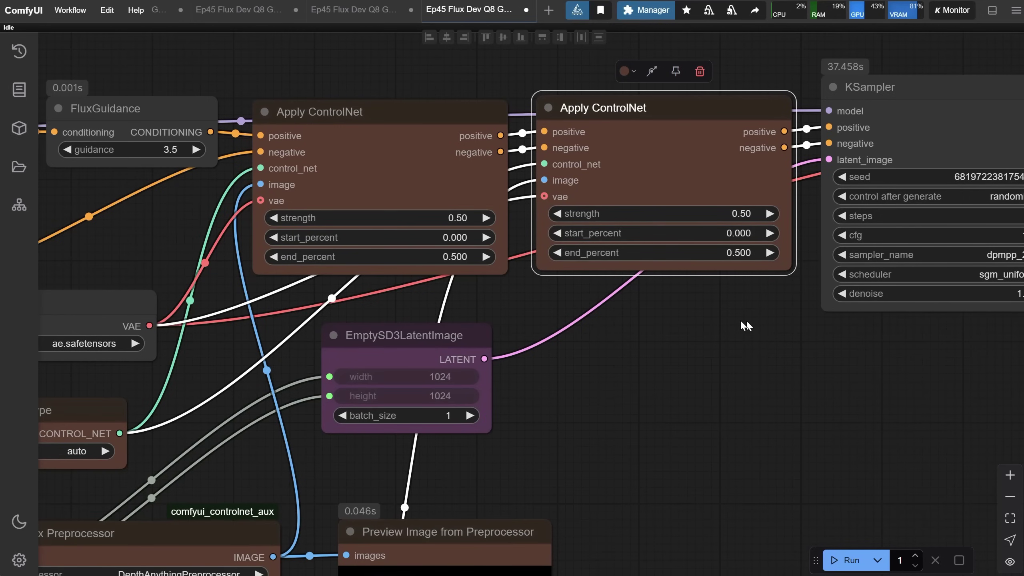
left_click_drag(738, 304, 704, 278)
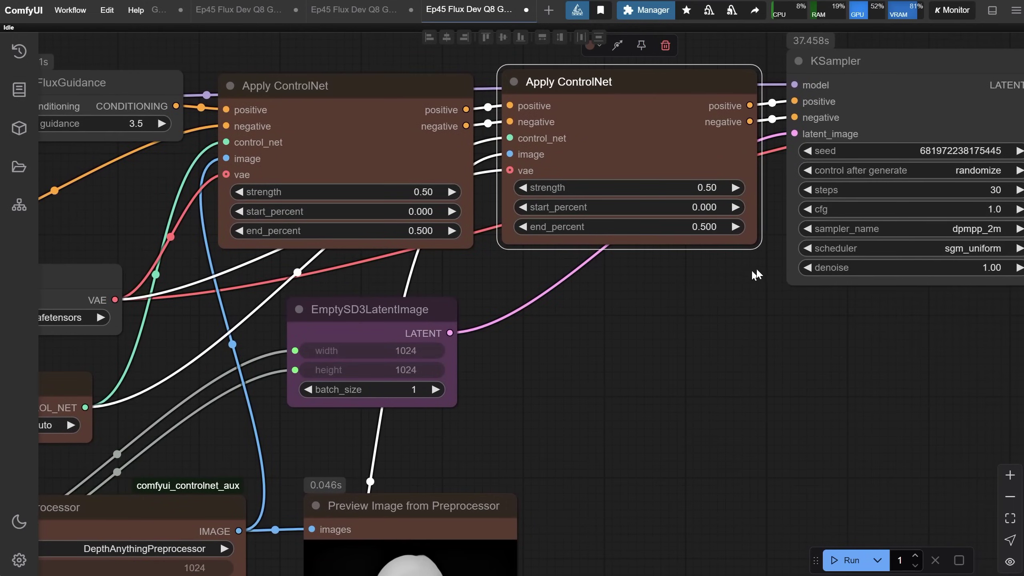
scroll(758, 274, "down", 5)
Bypass the first Apply ControlNet node, which receives the depth map
left_click(407, 253)
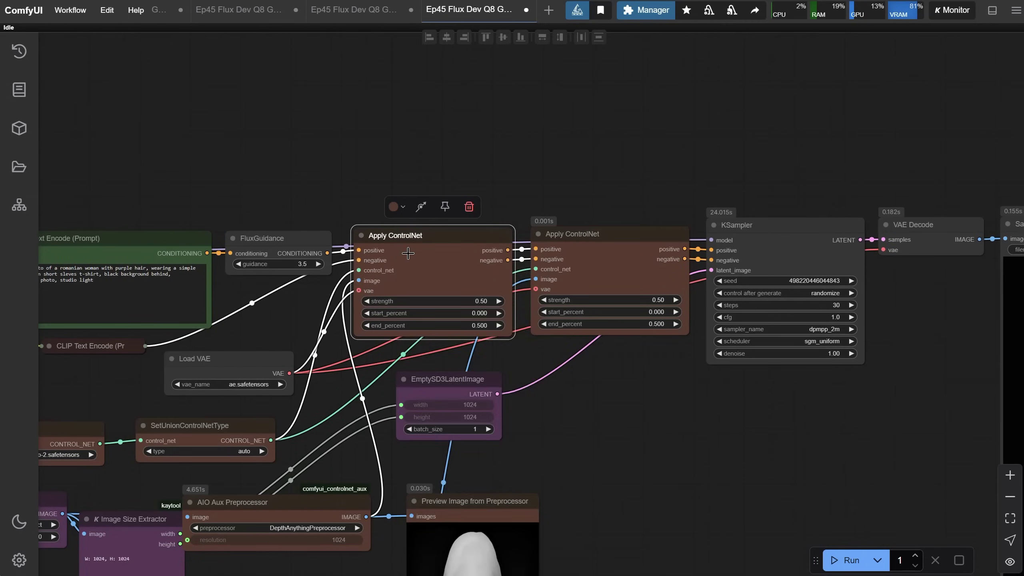
right_click(408, 242)
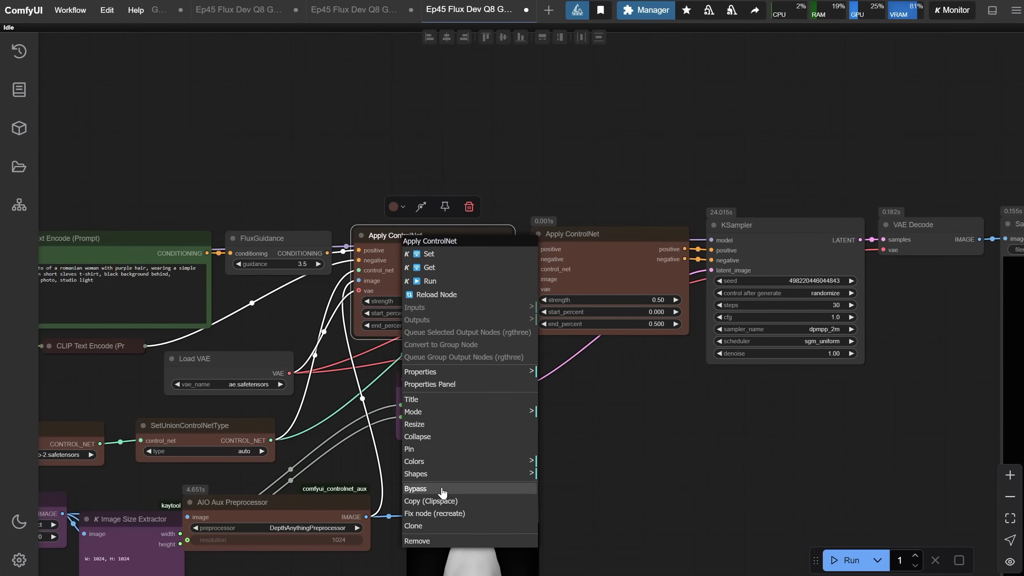
left_click(443, 492)
Set the second Apply ControlNet node's strength to 0.80 and end_percent to 0.65, and run the pose-only version
left_click(658, 299)
left_click(657, 324)
type("0.65")
key("Return")
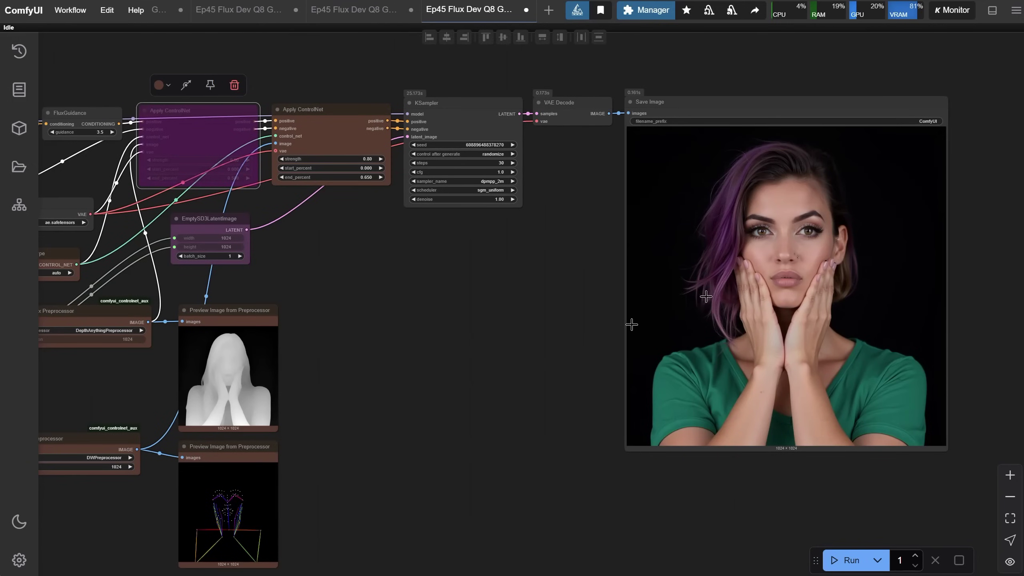
left_click_drag(461, 357, 702, 325)
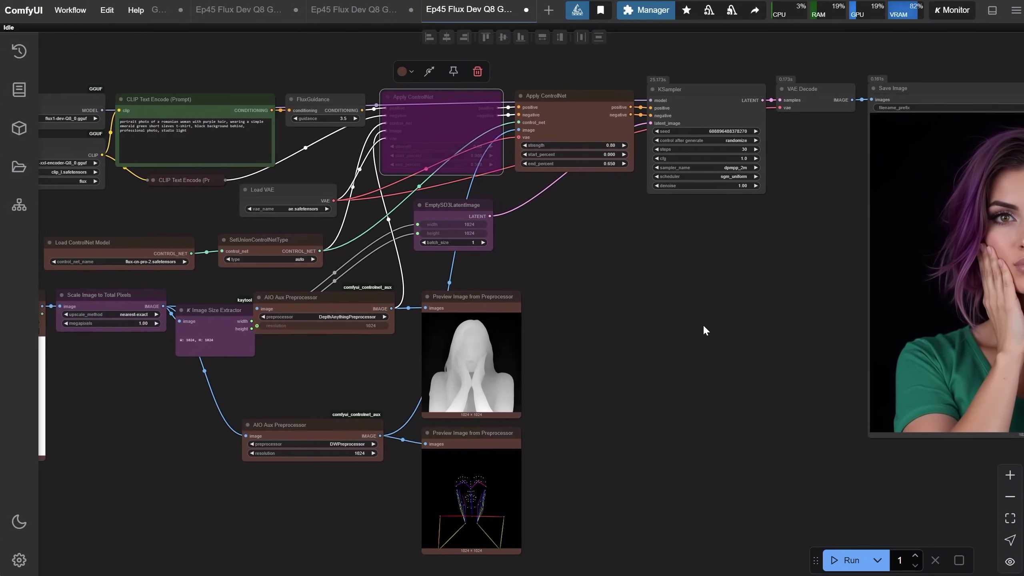
Inspect the pose-only result in the Save Image node
left_click_drag(624, 334, 419, 350)
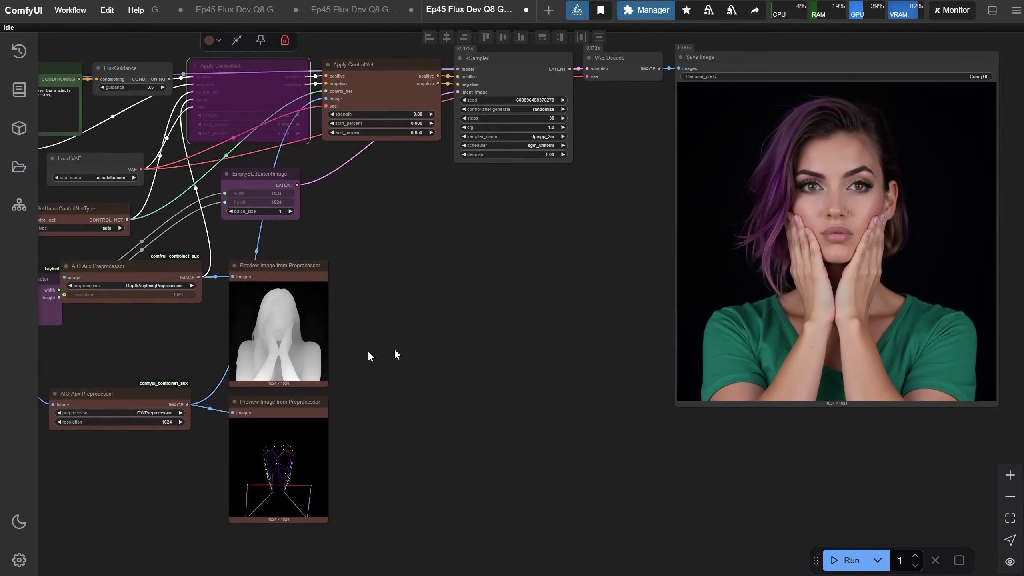
left_click_drag(321, 363, 412, 312)
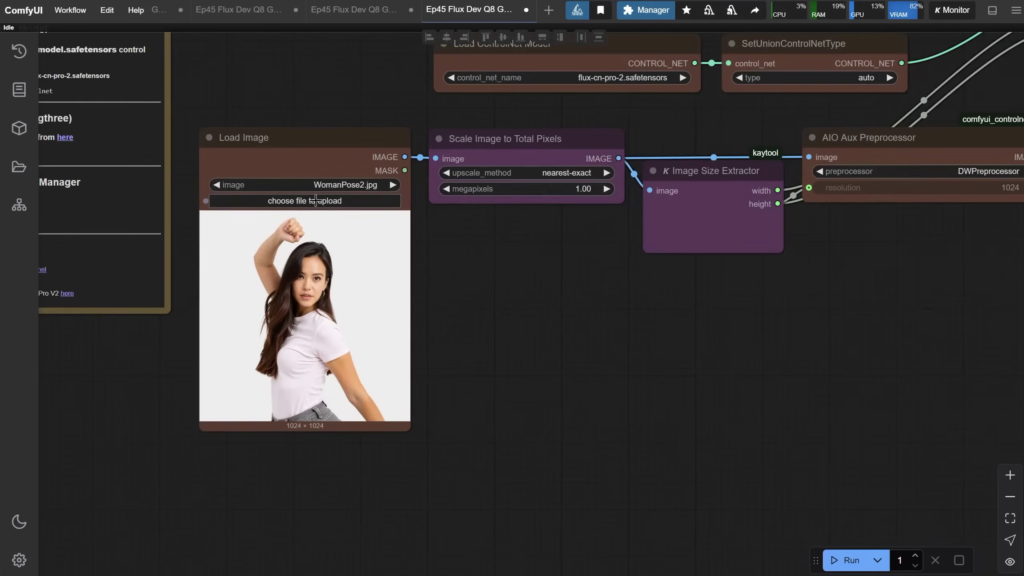
Examine the WomanPose2.jpg reference image and the trigger word moonal1saa in the warrior woman prompt
scroll(316, 200, "up", 1)
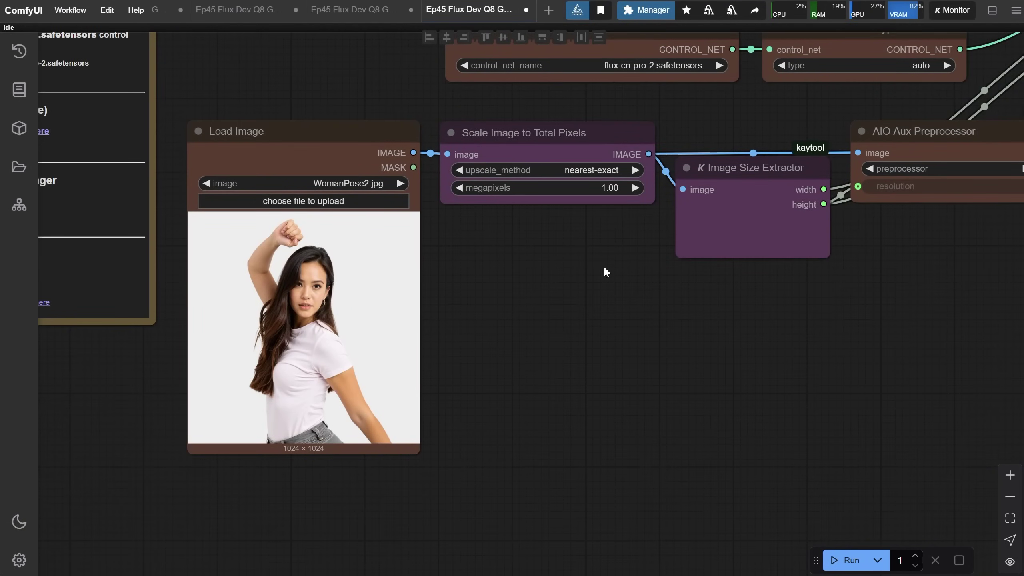
left_click_drag(603, 266, 540, 430)
scroll(549, 179, "up", 3)
scroll(585, 162, "down", 5)
left_click_drag(585, 163, 331, 305)
scroll(476, 225, "up", 6)
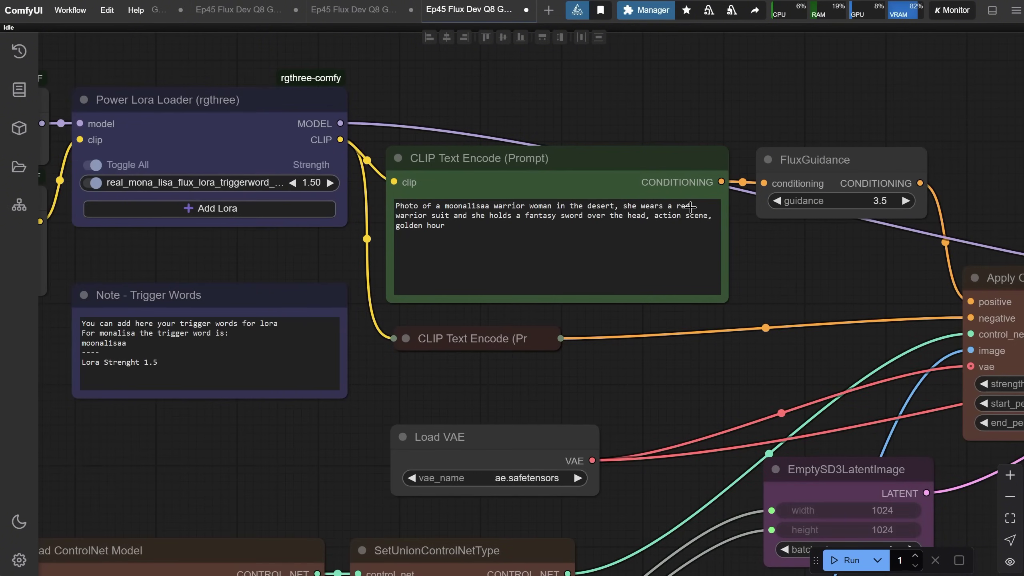
left_click_drag(445, 206, 495, 207)
left_click(331, 249)
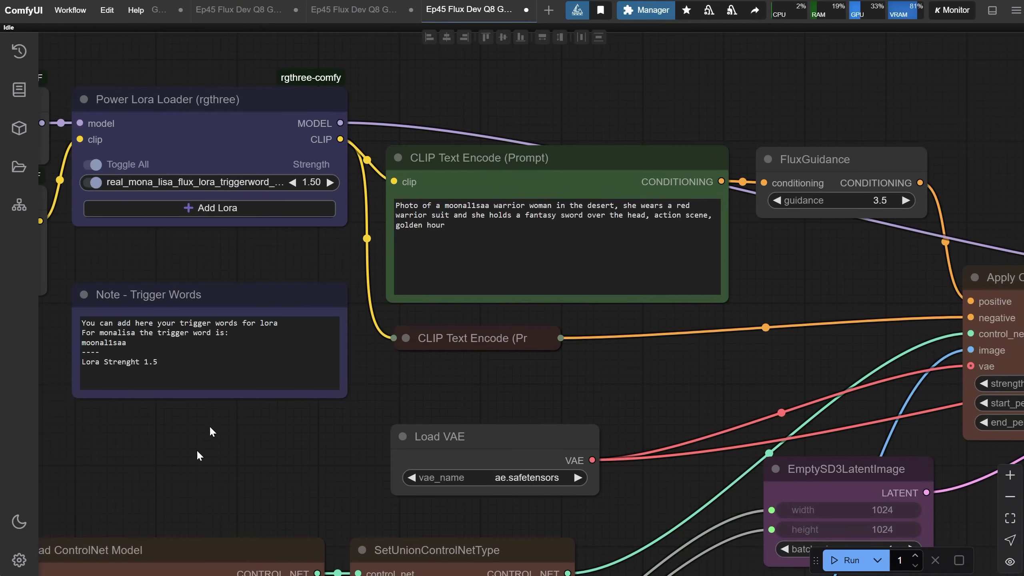
Review the START HERE note for the Monalisa LoRA model, its folder and the required custom nodes
left_click_drag(331, 249, 731, 224)
scroll(565, 224, "down", 2)
left_click_drag(396, 224, 752, 161)
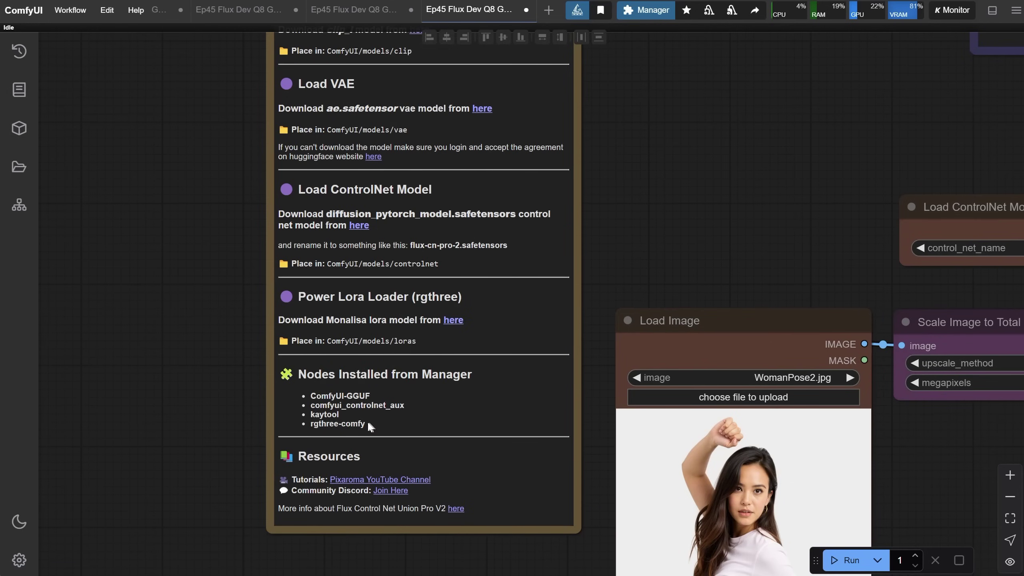
scroll(392, 414, "up", 10)
scroll(392, 414, "right", 10)
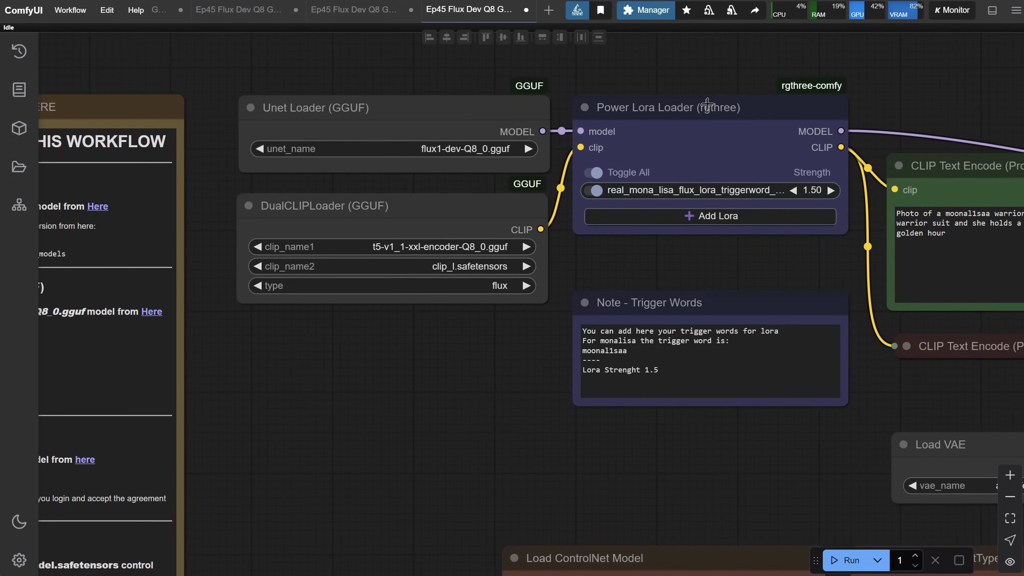
Check the Power Lora Loader's LoRA choices and the trigger word in the Note - Trigger Words node
left_click_drag(707, 104, 705, 102)
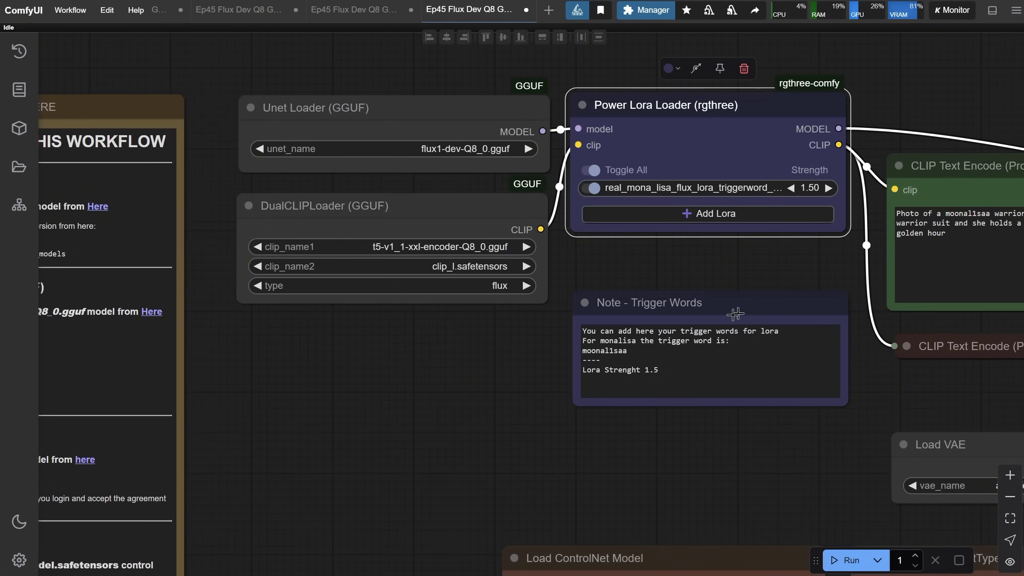
left_click(646, 358)
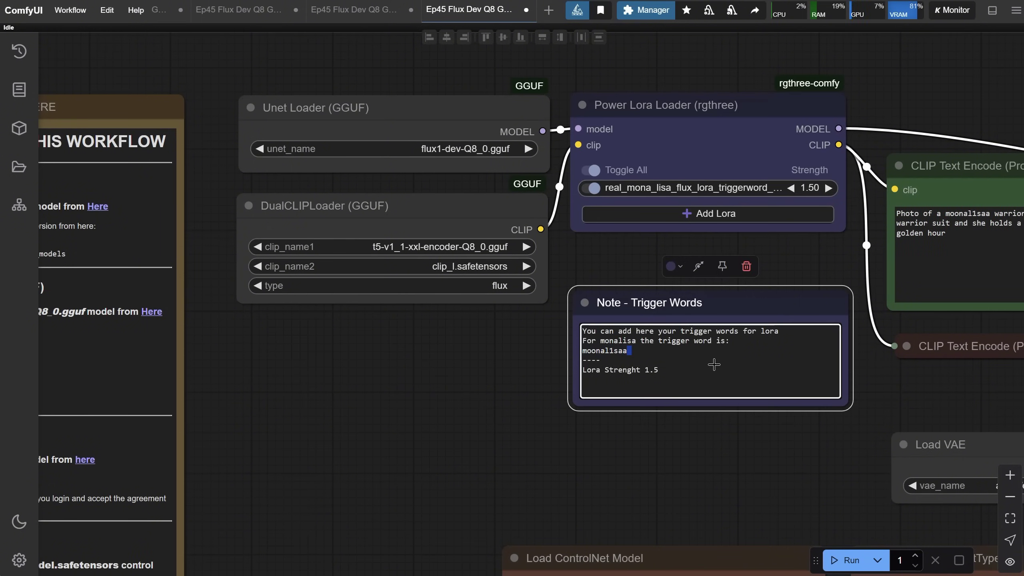
left_click(706, 141)
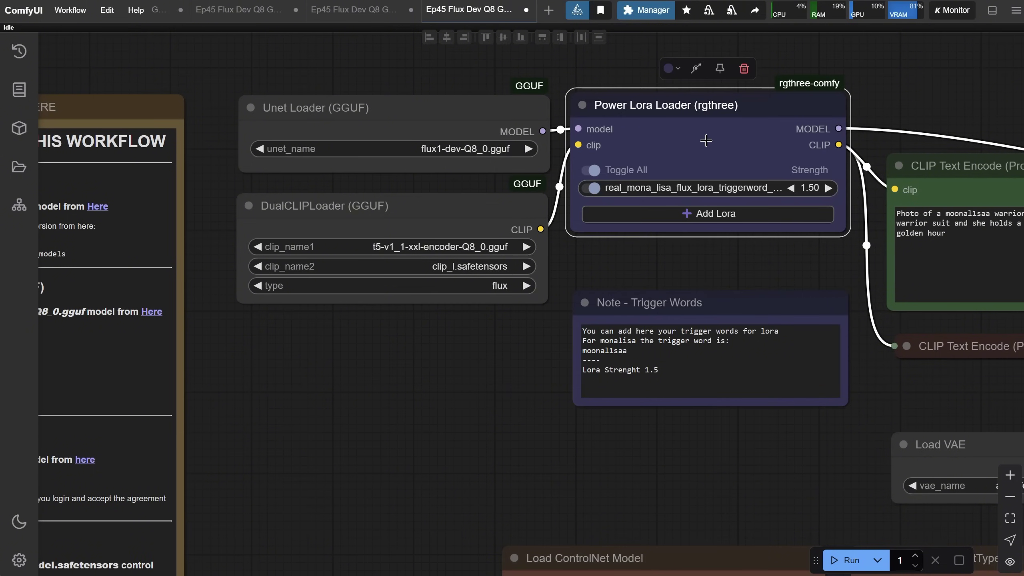
left_click(718, 189)
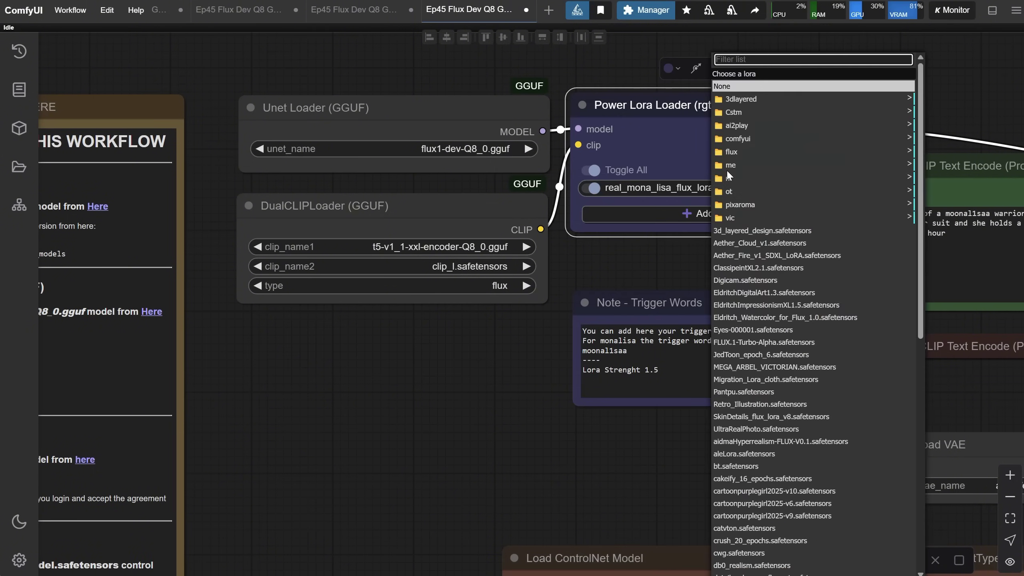
left_click(639, 159)
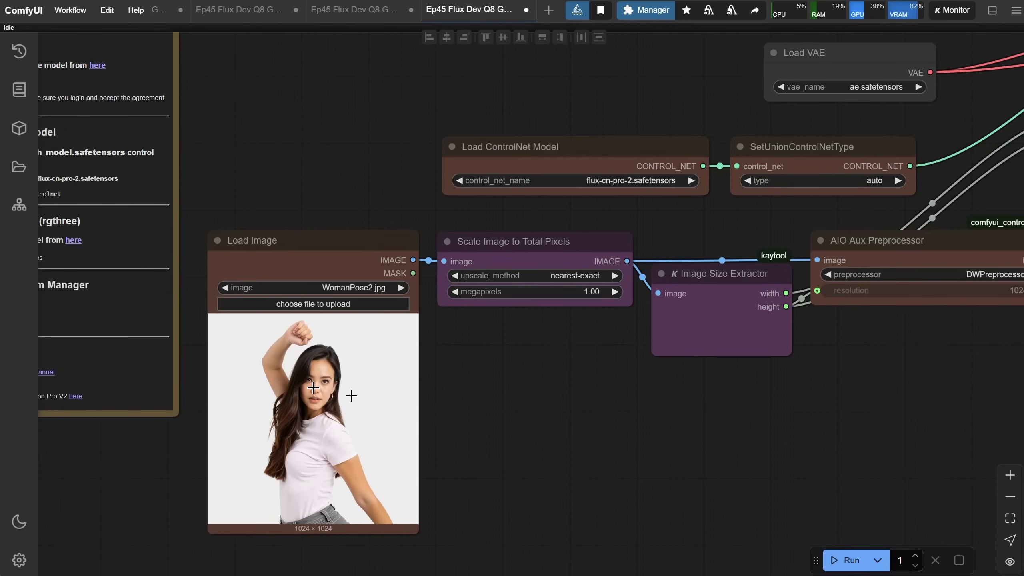
Run the DW Pose workflow with the Monalisa LoRA and the WomanPose2.jpg reference
scroll(341, 388, "down", 2)
left_click_drag(342, 388, 136, 505)
left_click_drag(419, 287, 459, 376)
left_click_drag(368, 156, 368, 160)
scroll(736, 270, "down", 3)
scroll(728, 258, "down", 3)
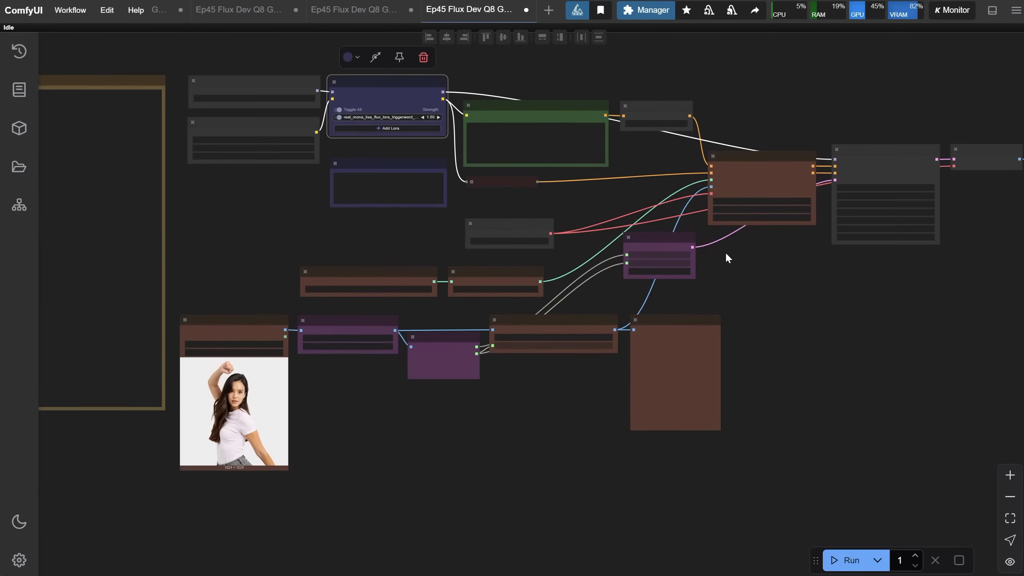
left_click(852, 553)
Compare the WomanPose2.jpg reference with the DWPreprocessor pose preview while the workflow generates
scroll(370, 486, "up", 3)
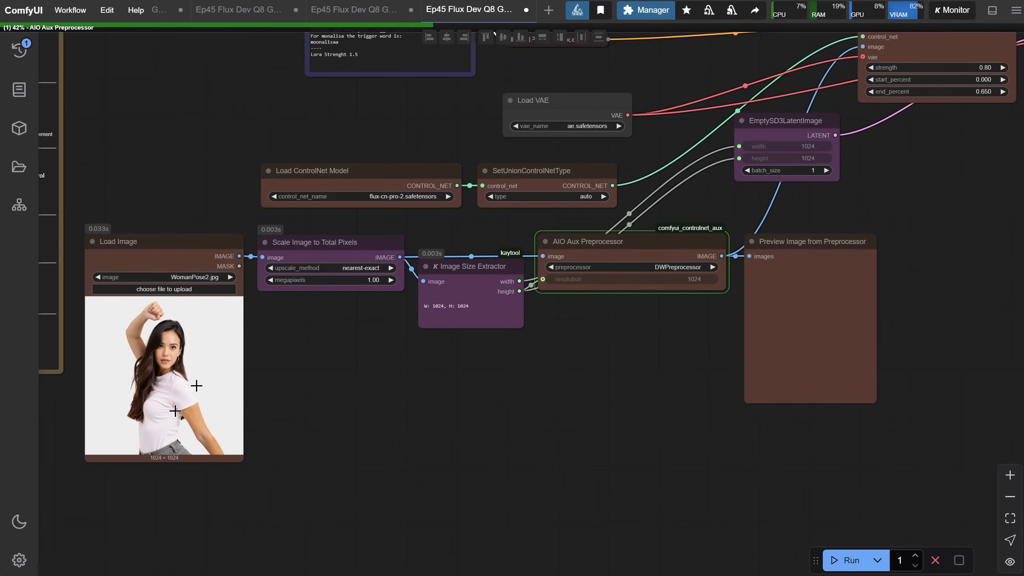
left_click_drag(892, 203, 475, 319)
left_click_drag(720, 366, 709, 316)
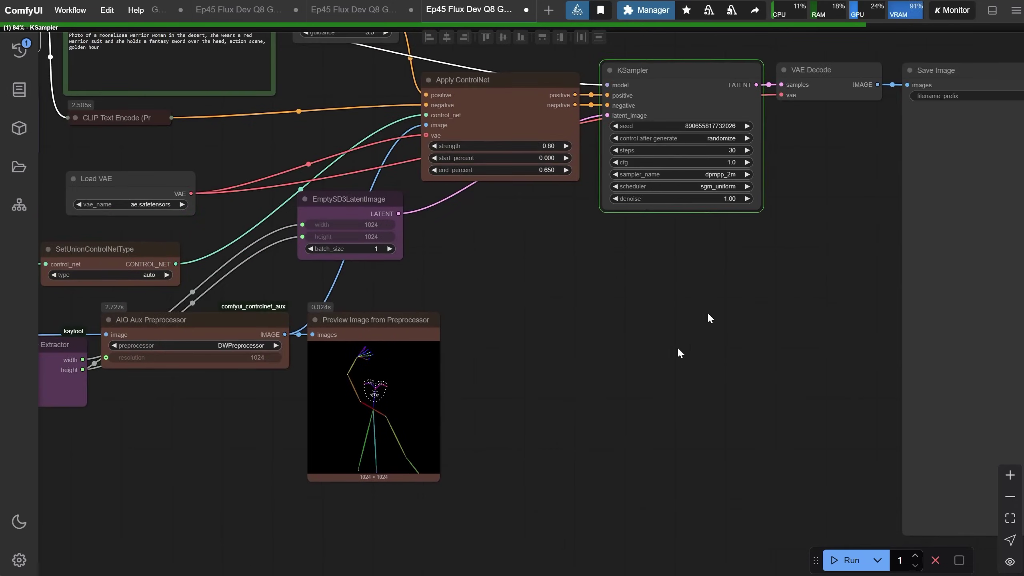
scroll(482, 382, "up", 5)
Load WomanPose.png as the pose reference and shorten the prompt to "Photo of a moonal1saa, surprised"
left_click_drag(482, 382, 676, 275)
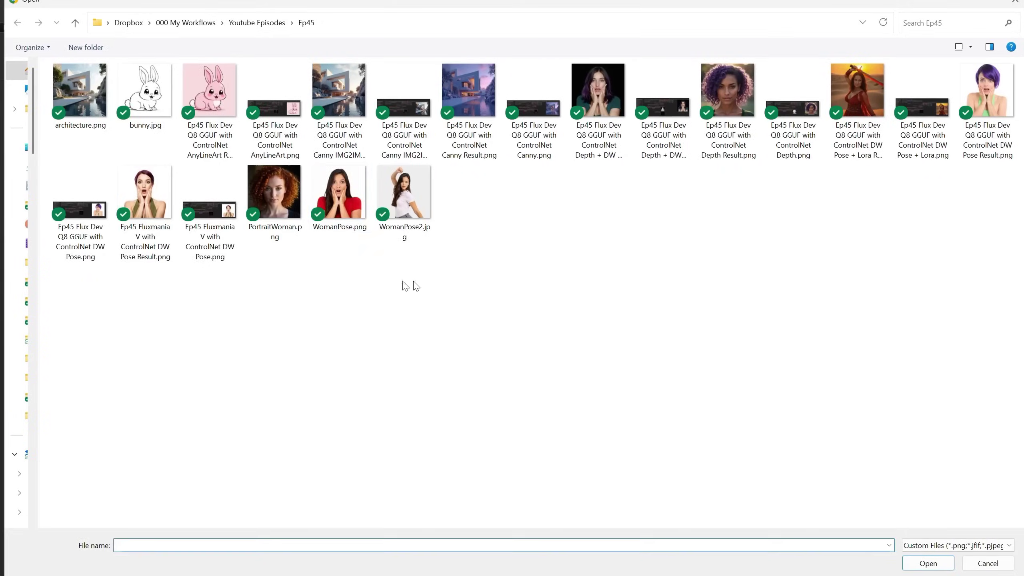
double_click(339, 220)
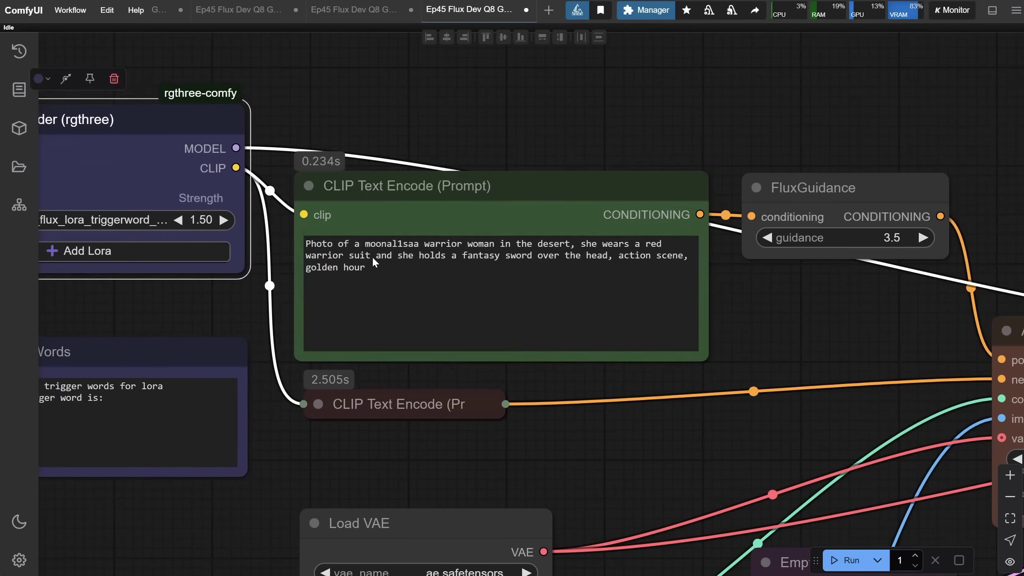
left_click_drag(420, 243, 446, 276)
type(", surprised")
Run the LoRA workflow with the new pose reference and shortened prompt
scroll(702, 295, "down", 3)
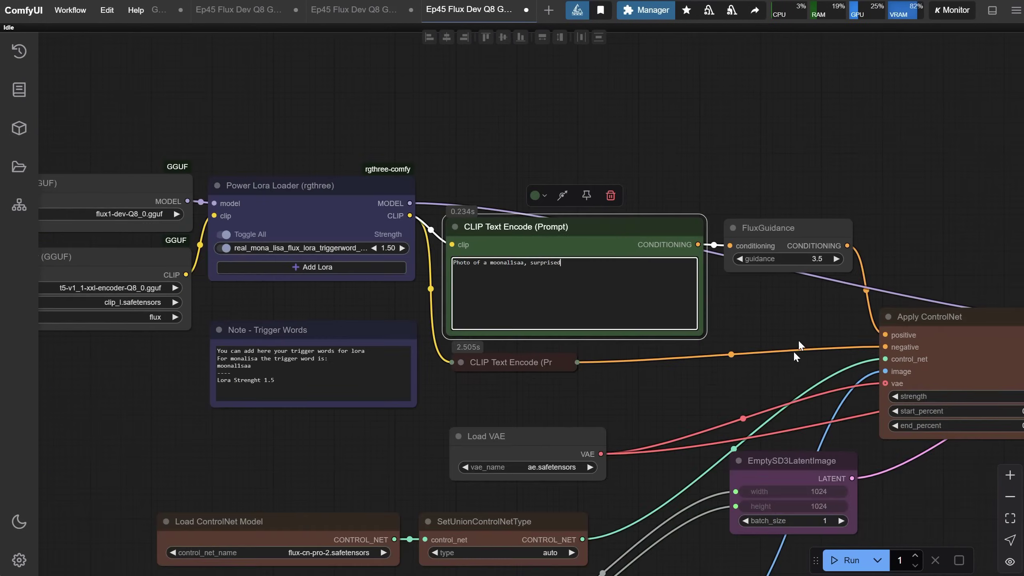
scroll(726, 343, "up", 3)
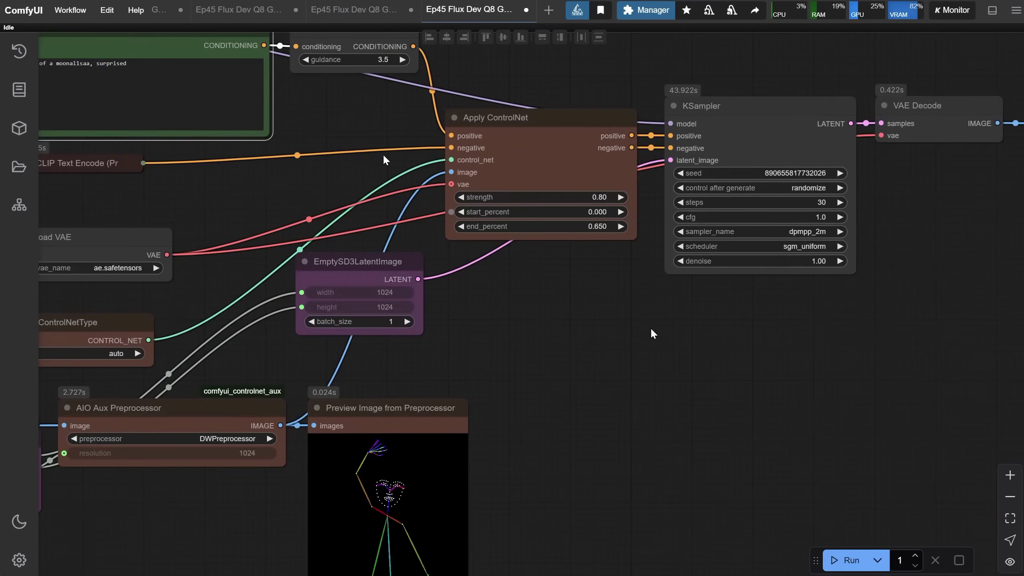
left_click(846, 560)
Inspect the surprised portrait in the Save Image node and run the workflow again for another variation
left_click_drag(509, 466, 774, 276)
scroll(774, 277, "up", 4)
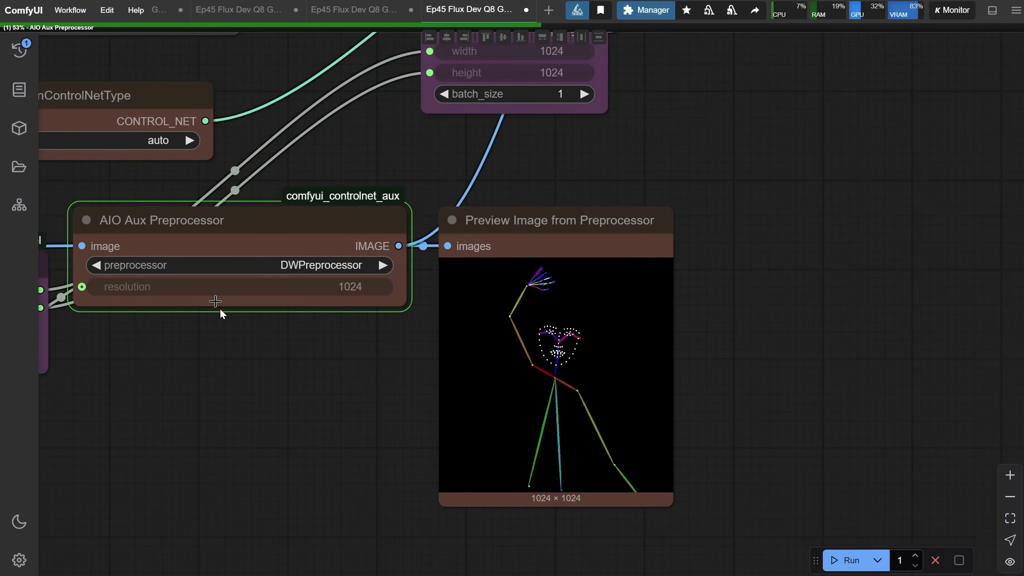
scroll(718, 307, "down", 3)
left_click_drag(718, 307, 684, 380)
scroll(684, 380, "up", 4)
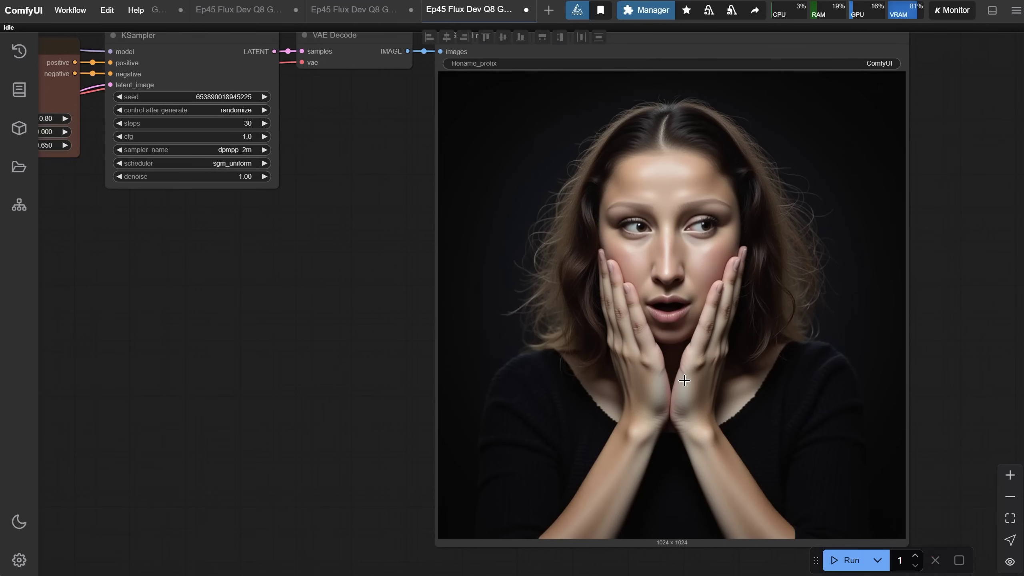
left_click(846, 561)
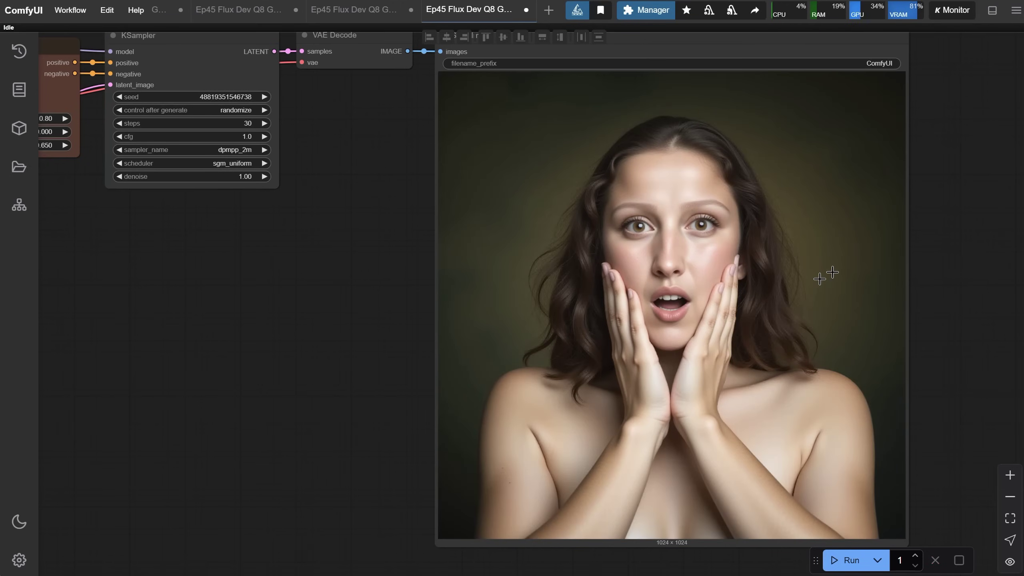
Open the workflow file Ep45 Fluxmania V with ControlNet DW Pose.json
left_click_drag(273, 275, 866, 310)
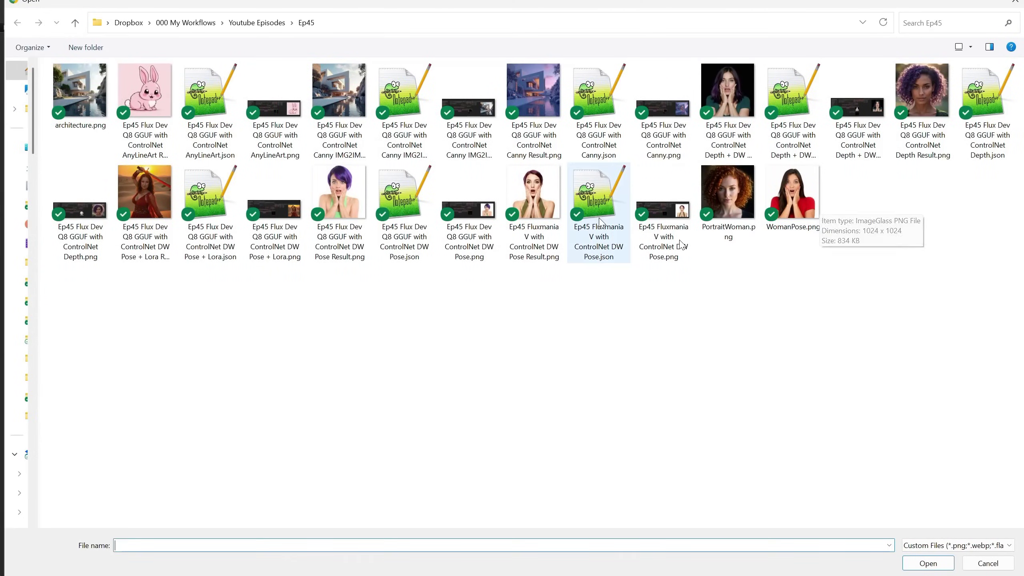
left_click(603, 206)
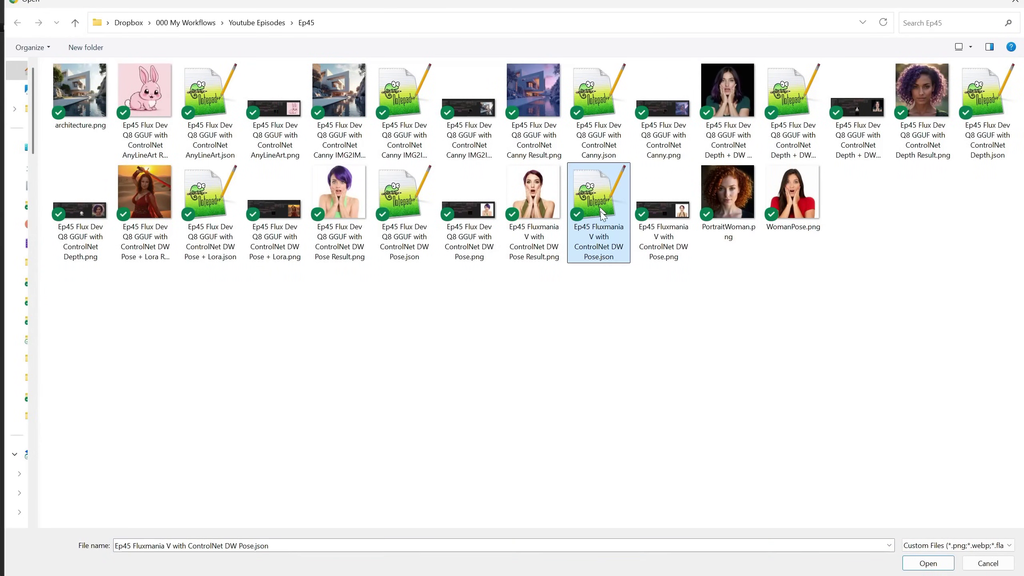
double_click(602, 213)
scroll(515, 314, "up", 2)
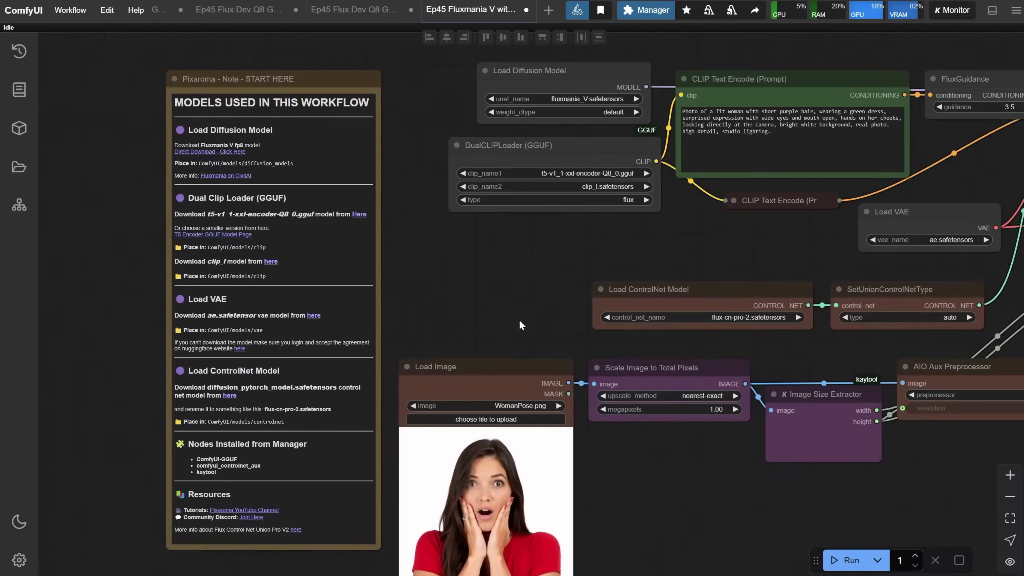
Review the note's Fluxmania V fp8 download entry and the Load Diffusion Model node that uses fluxmania_V.safetensors
scroll(414, 181, "up", 5)
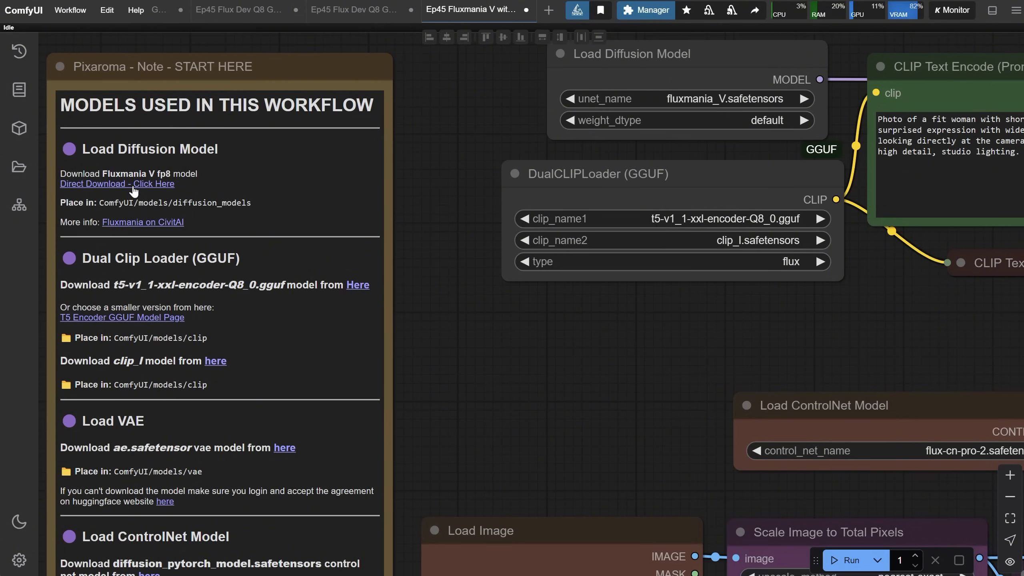
left_click_drag(458, 117, 267, 219)
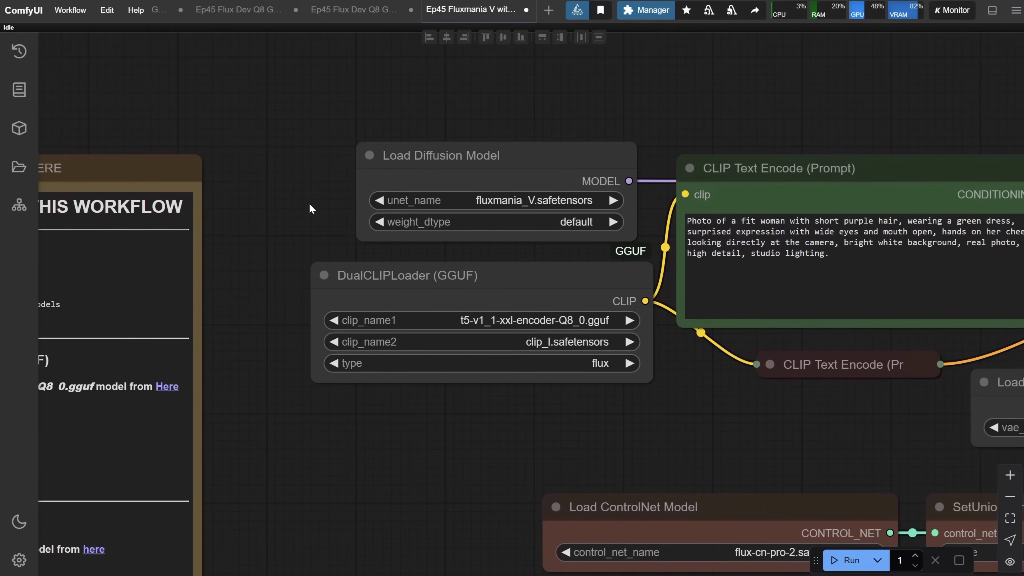
left_click_drag(556, 161, 550, 153)
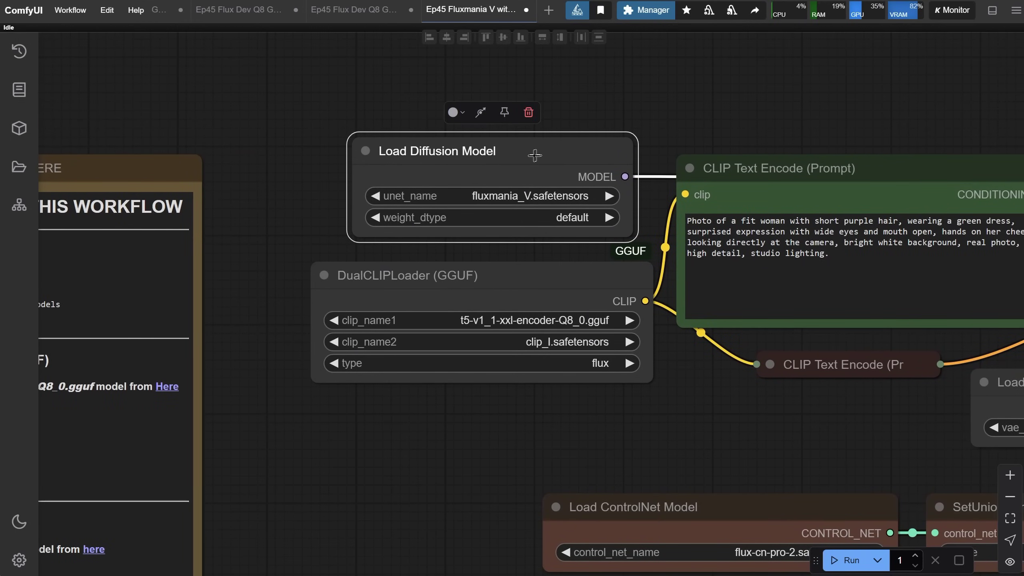
scroll(737, 93, "down", 5)
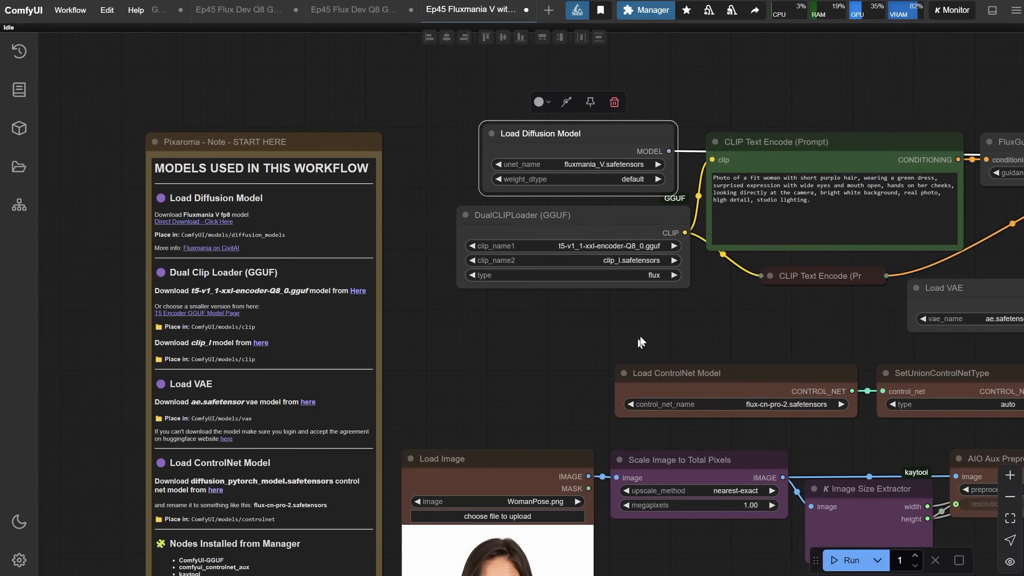
left_click_drag(581, 331, 288, 207)
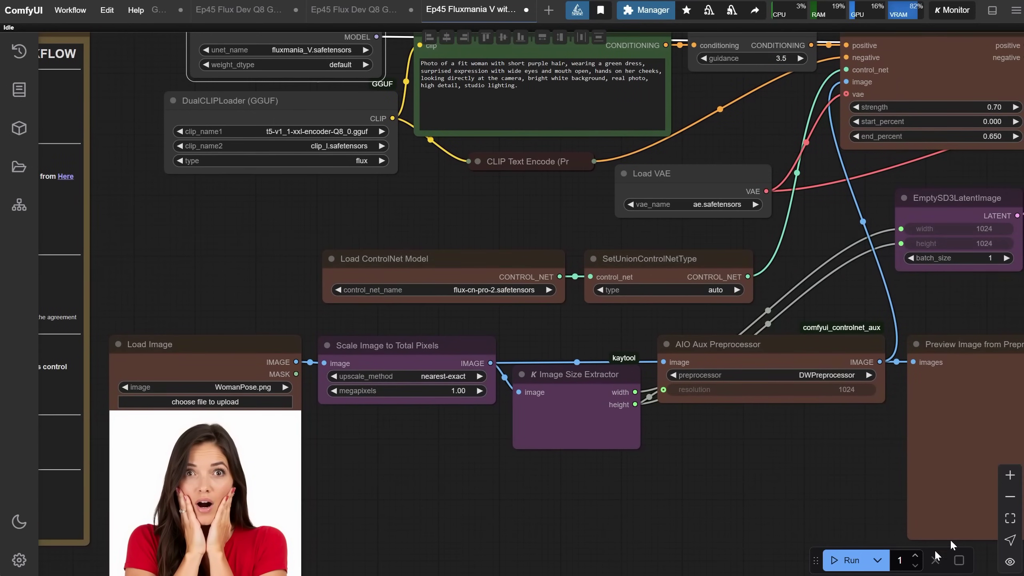
Run the Fluxmania V DW Pose workflow and read through its purple-haired woman prompt
left_click(846, 561)
left_click_drag(803, 440, 811, 525)
scroll(620, 276, "up", 7)
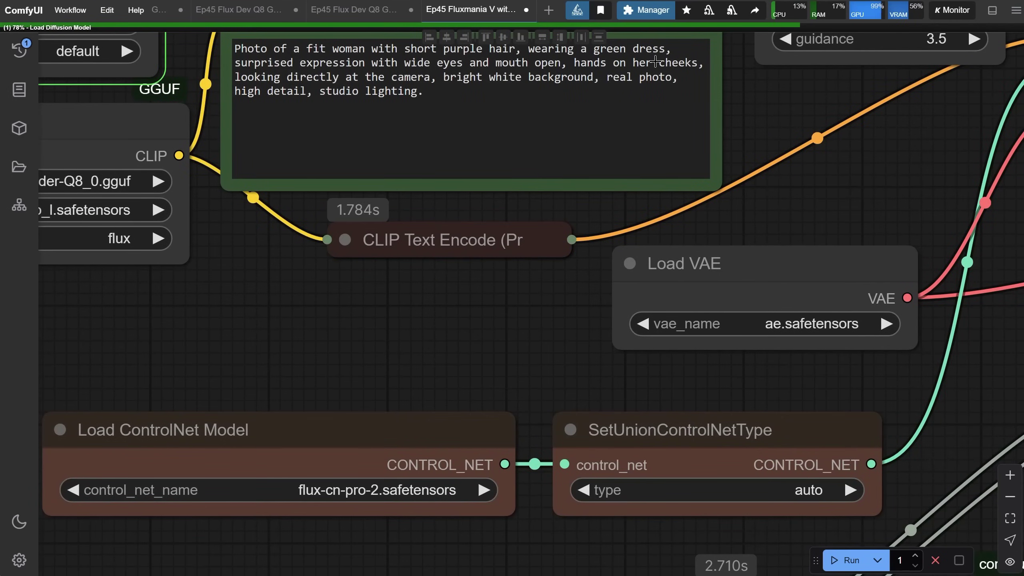
scroll(581, 132, "down", 4)
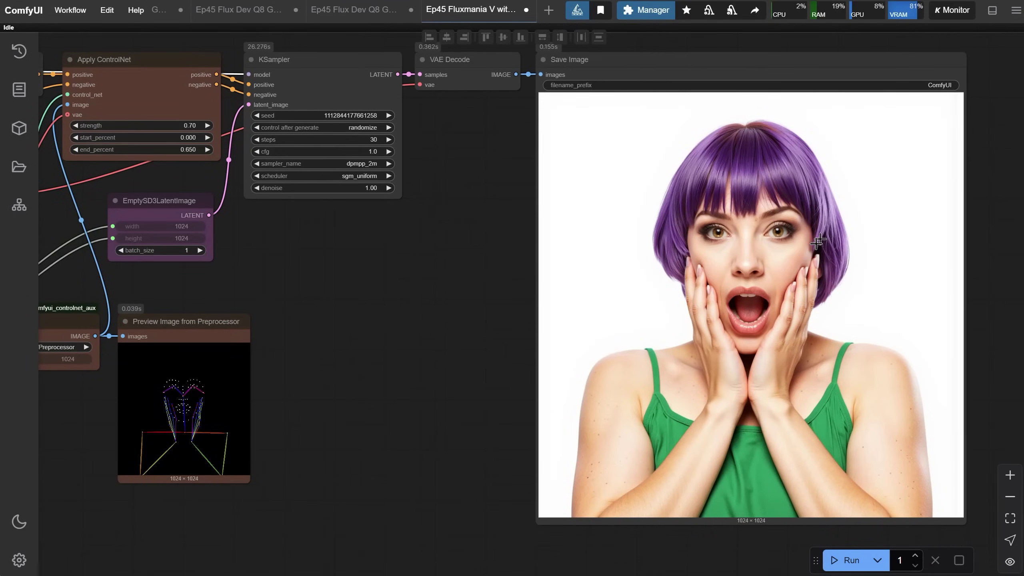
Examine the Fluxmania result's face and hands up close and compare it with the pose preview
scroll(770, 213, "up", 7)
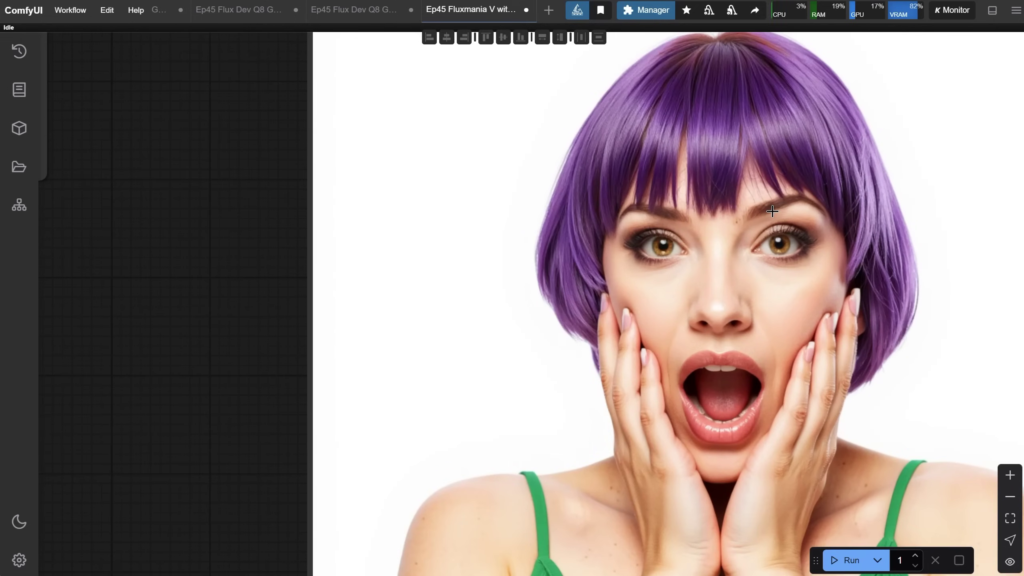
scroll(772, 211, "down", 5)
scroll(671, 331, "up", 8)
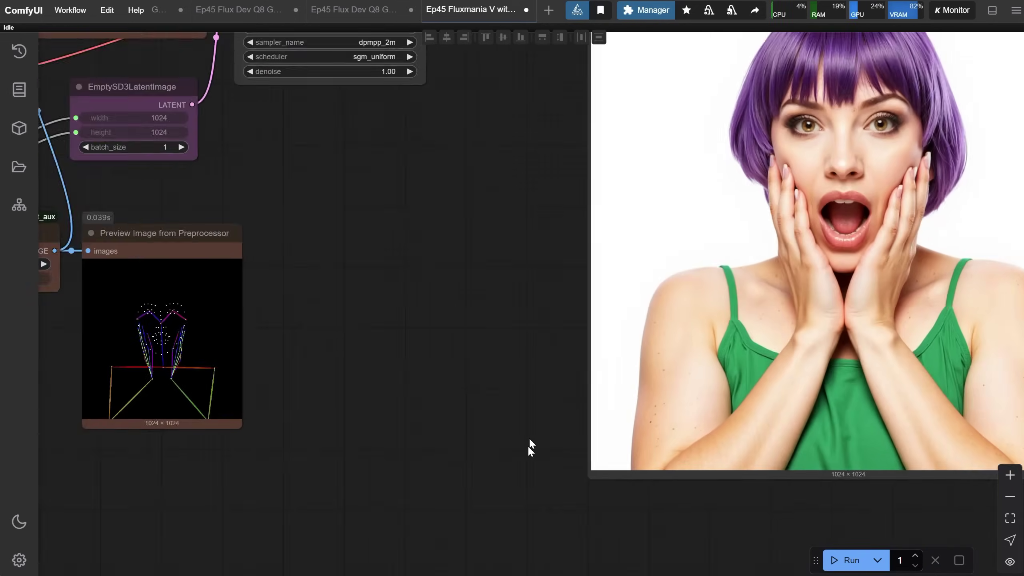
scroll(671, 332, "down", 12)
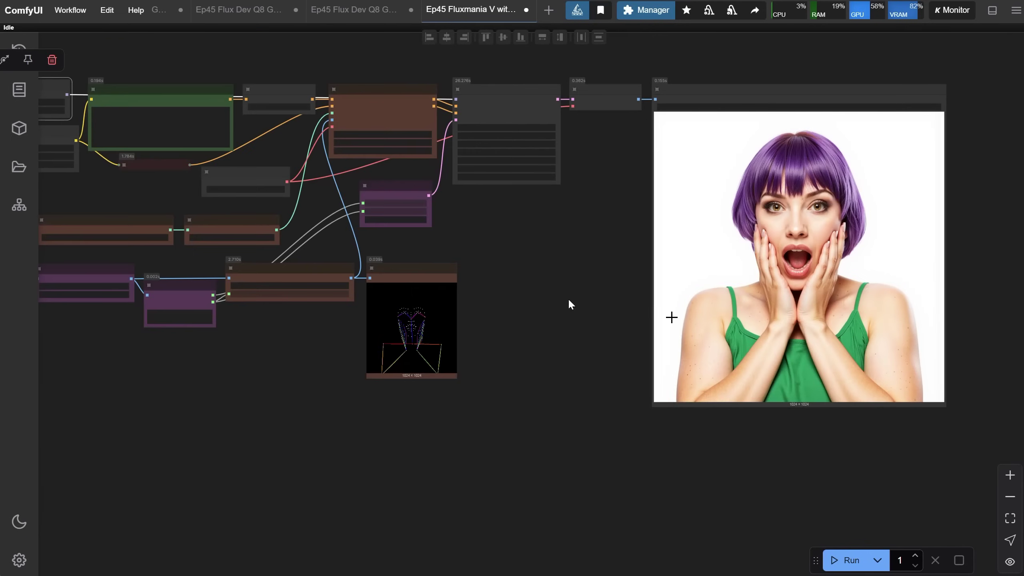
Run the Fluxmania V DW Pose workflow again and examine the new result's face and hands up close
scroll(569, 300, "up", 2)
left_click(870, 562)
scroll(845, 476, "right", 3)
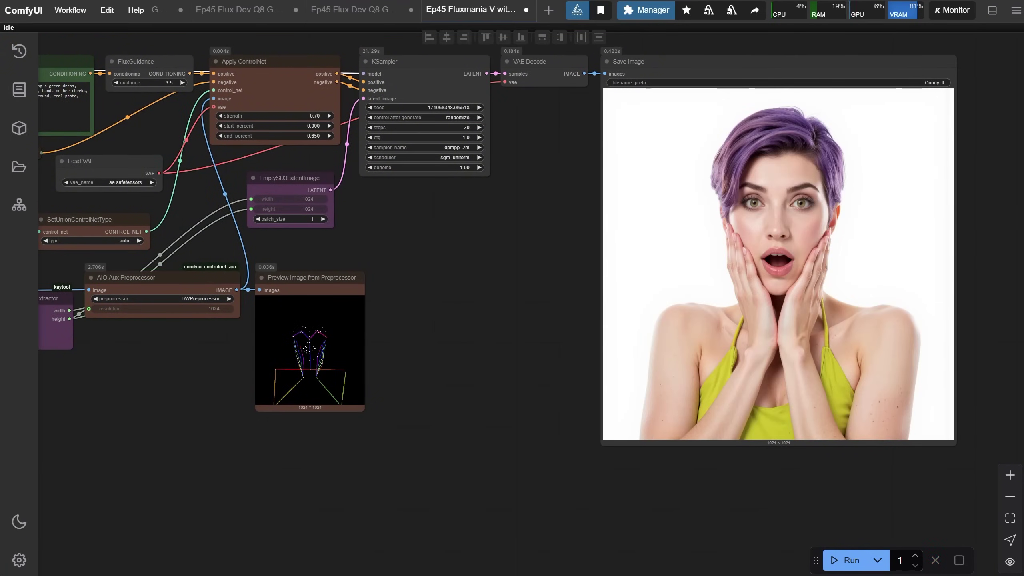
scroll(840, 174, "up", 10)
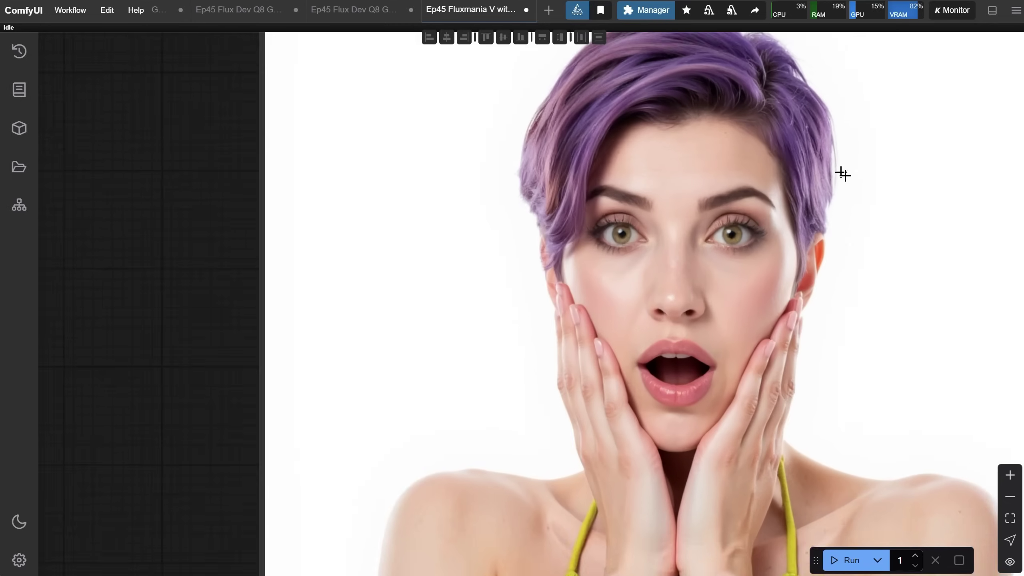
scroll(846, 166, "down", 7)
scroll(844, 162, "down", 3)
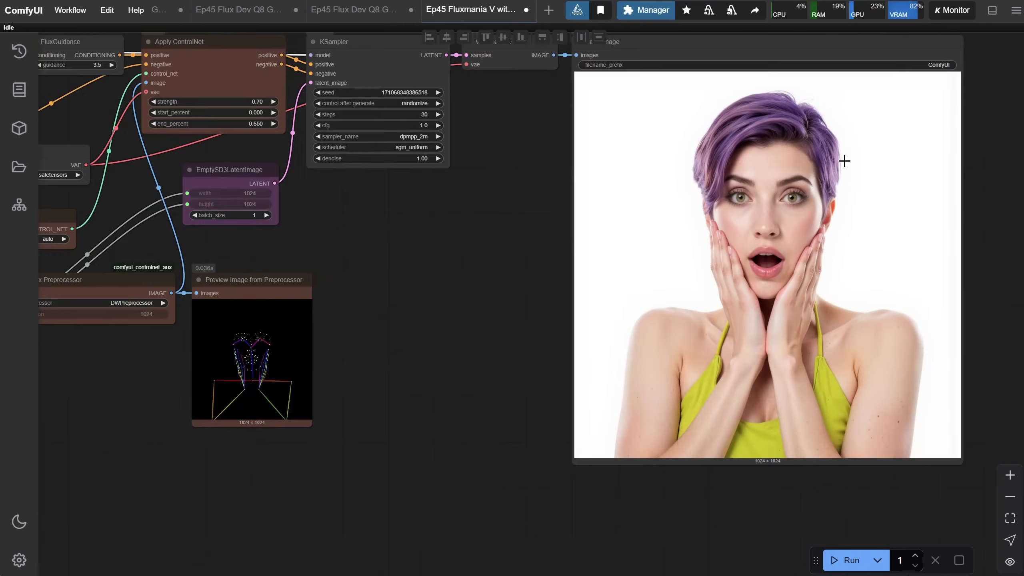
scroll(843, 159, "up", 2)
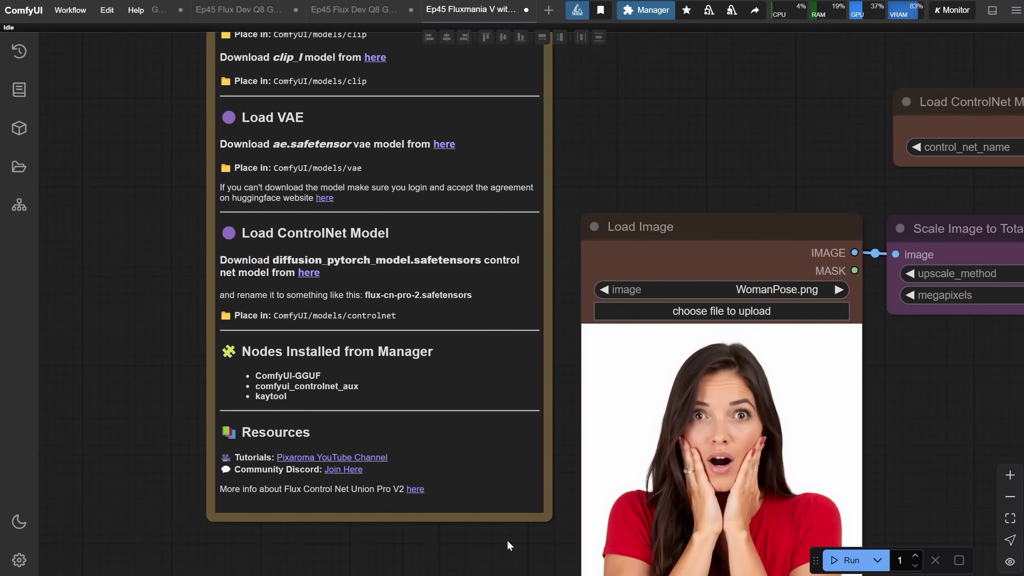
Open the note's info page for Flux Control Net Union Pro V2 and read its model card, showcases and recommended parameters
left_click_drag(507, 539, 478, 545)
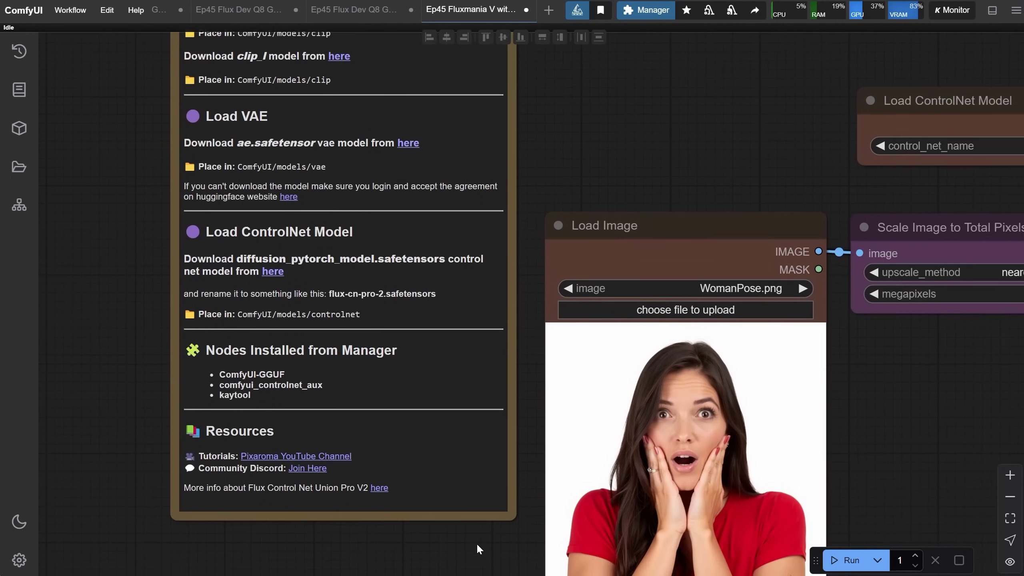
left_click(379, 488)
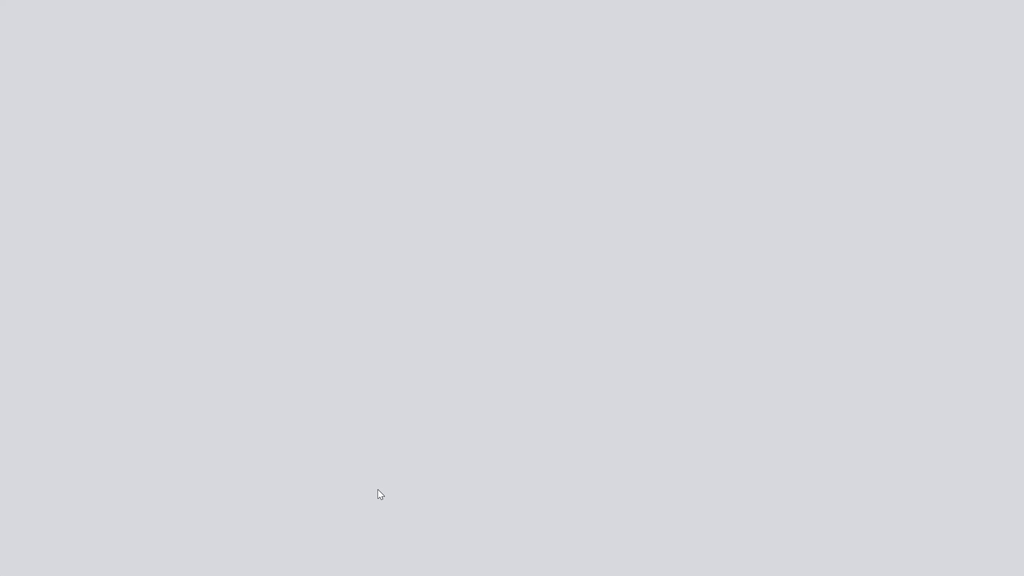
scroll(384, 101, "down", 6)
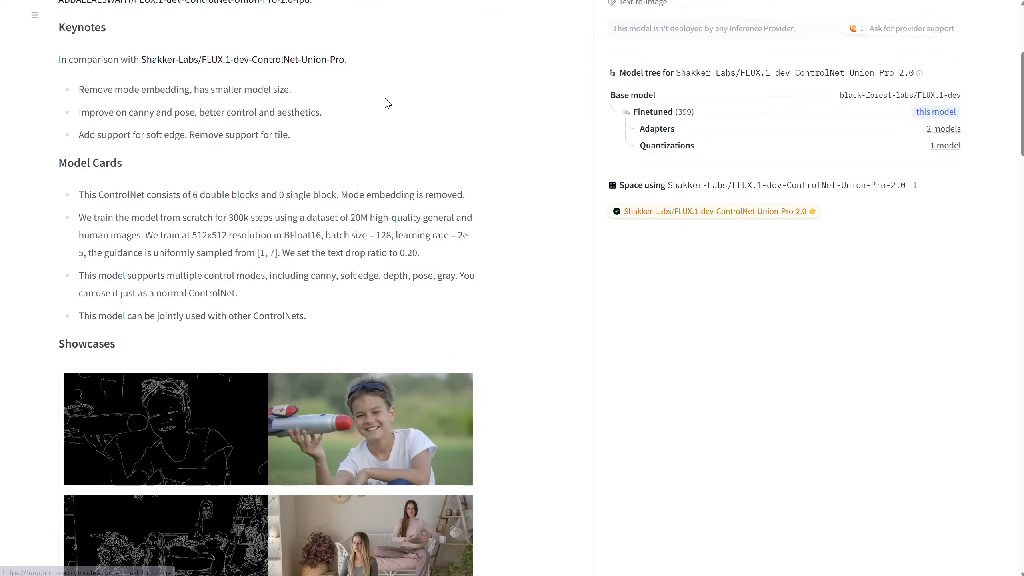
scroll(267, 137, "down", 9)
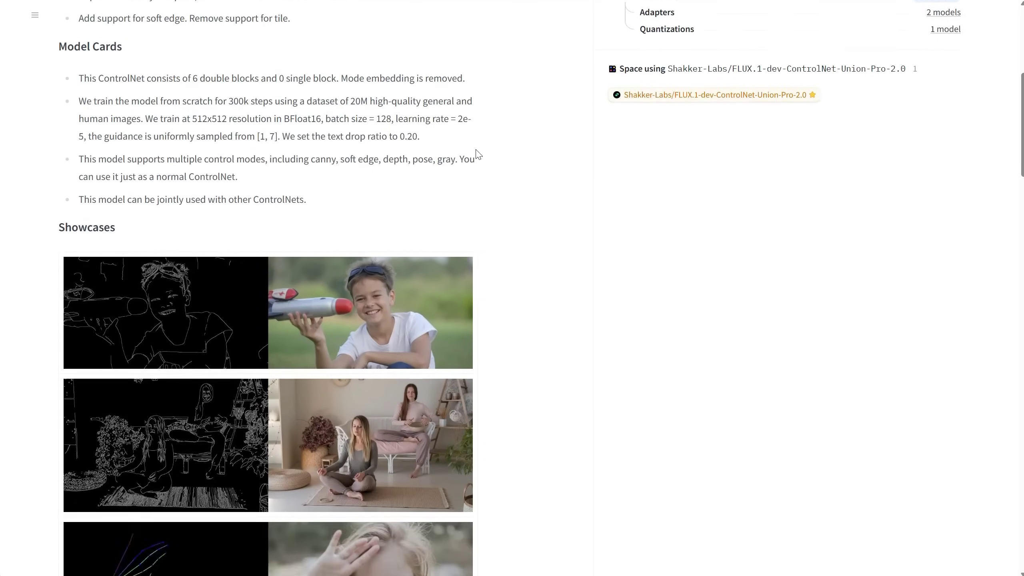
scroll(518, 114, "down", 12)
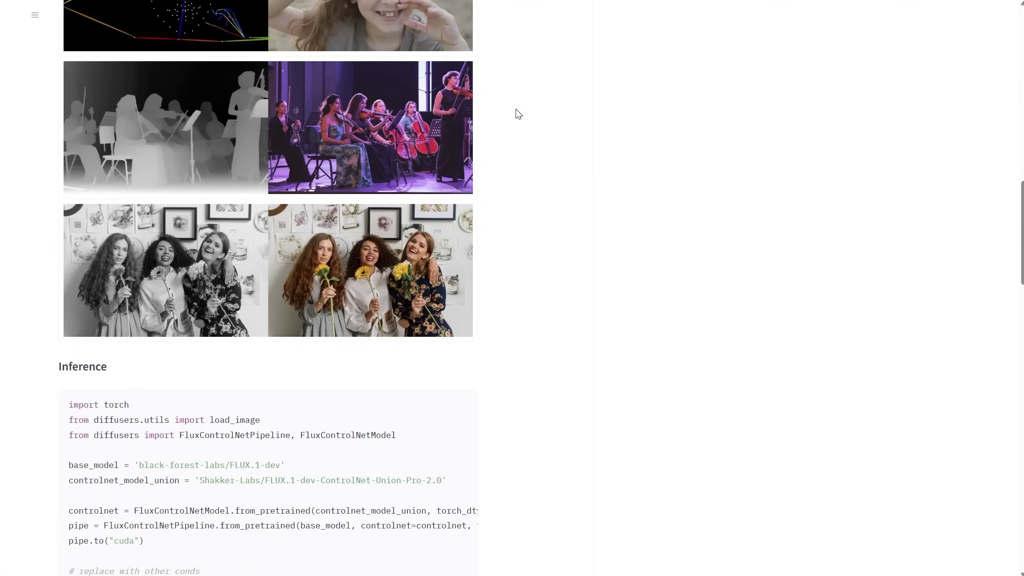
scroll(538, 107, "down", 9)
scroll(538, 105, "up", 6)
scroll(544, 103, "down", 6)
scroll(547, 101, "down", 8)
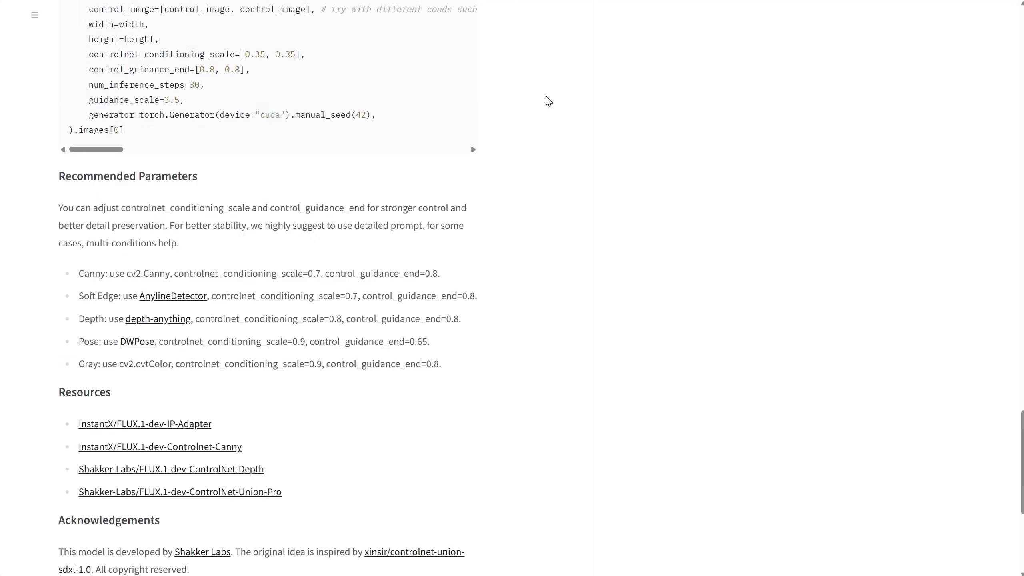
Open the community FP8 quantized repository, FLUX.1-dev-ControlNet-Union-Pro-2.0-fp8, and go to its files
key("Home")
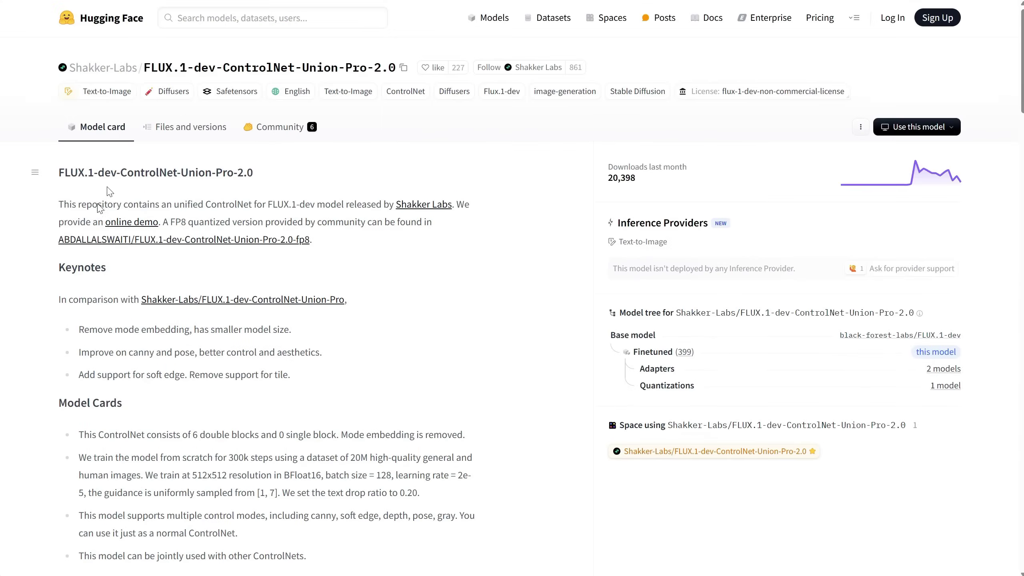
left_click(256, 241)
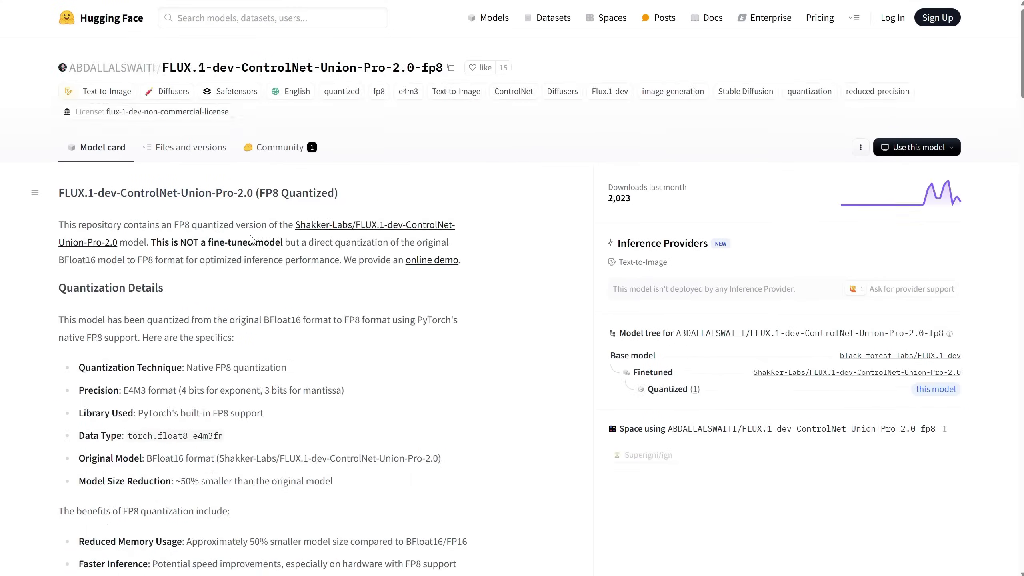
left_click(201, 159)
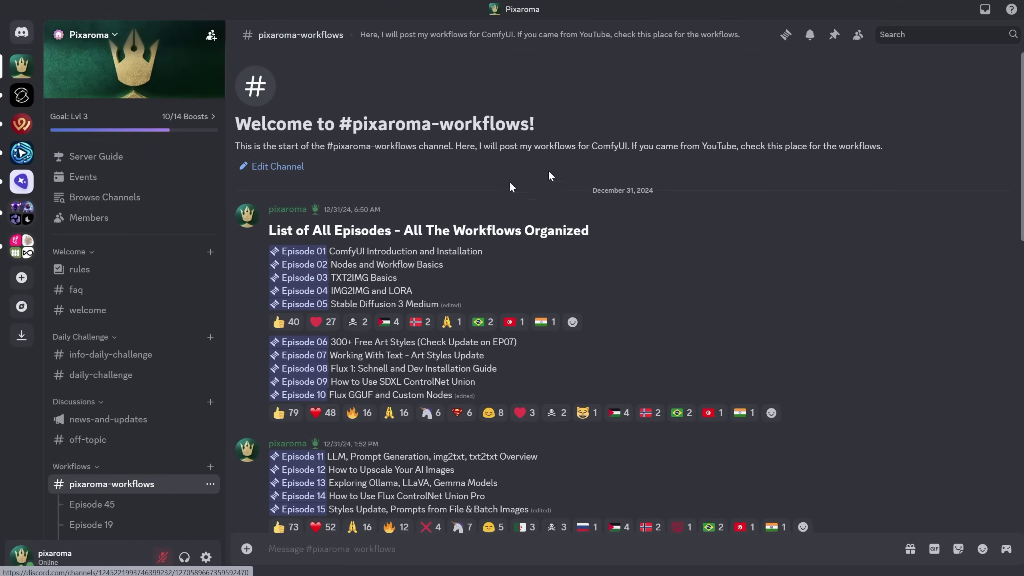
Switch to the Pixaroma Discord server and open the Episode 45 thread from the pixaroma-workflows episode list
scroll(524, 185, "down", 6)
scroll(561, 178, "down", 10)
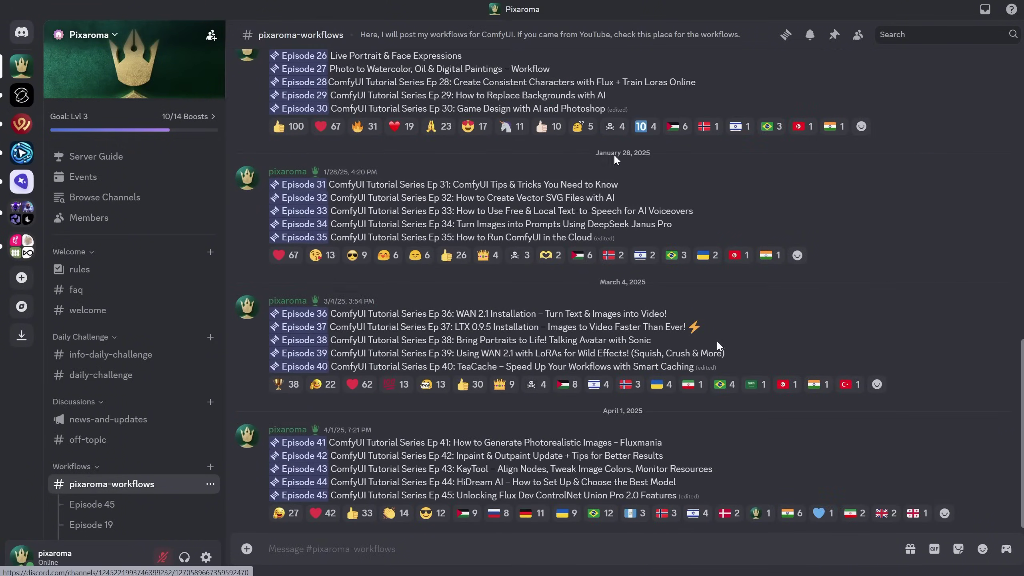
left_click(314, 495)
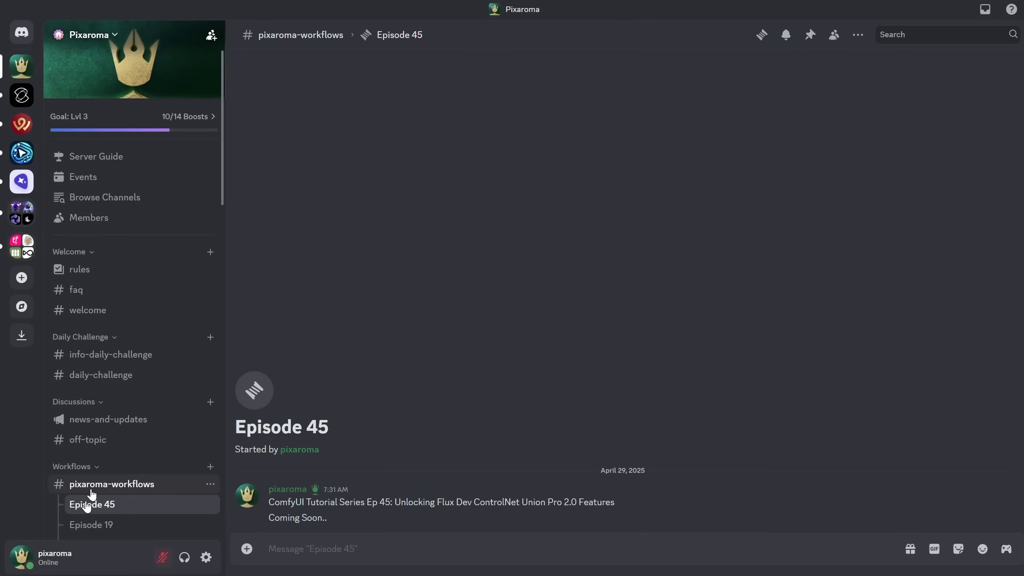
Return to the pixaroma-workflows list, open the Episode 44 thread and download HiDream i1 Fast Q8 GGUF text2image.json
left_click(108, 485)
left_click(331, 487)
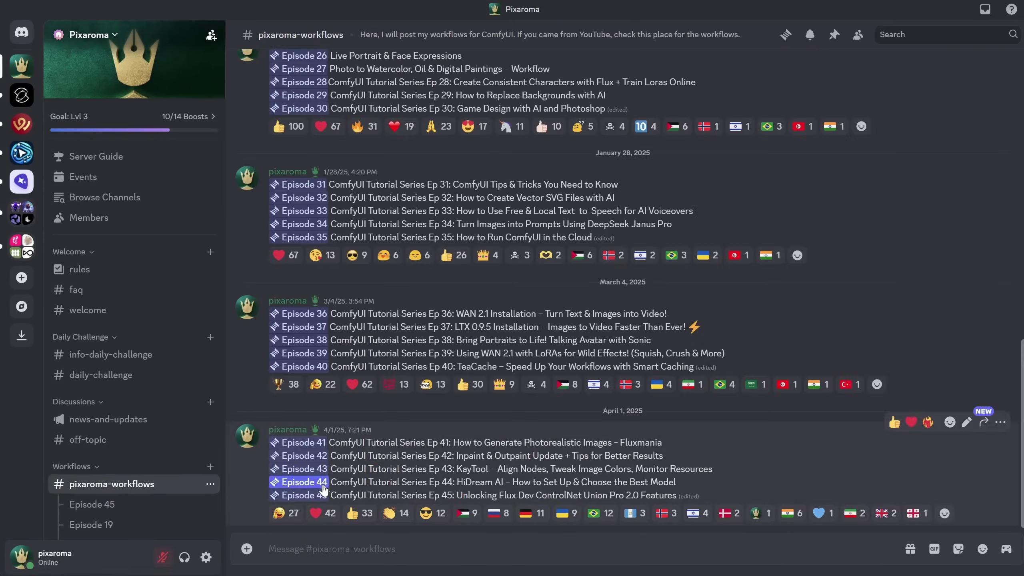
scroll(610, 428, "up", 10)
scroll(631, 416, "up", 15)
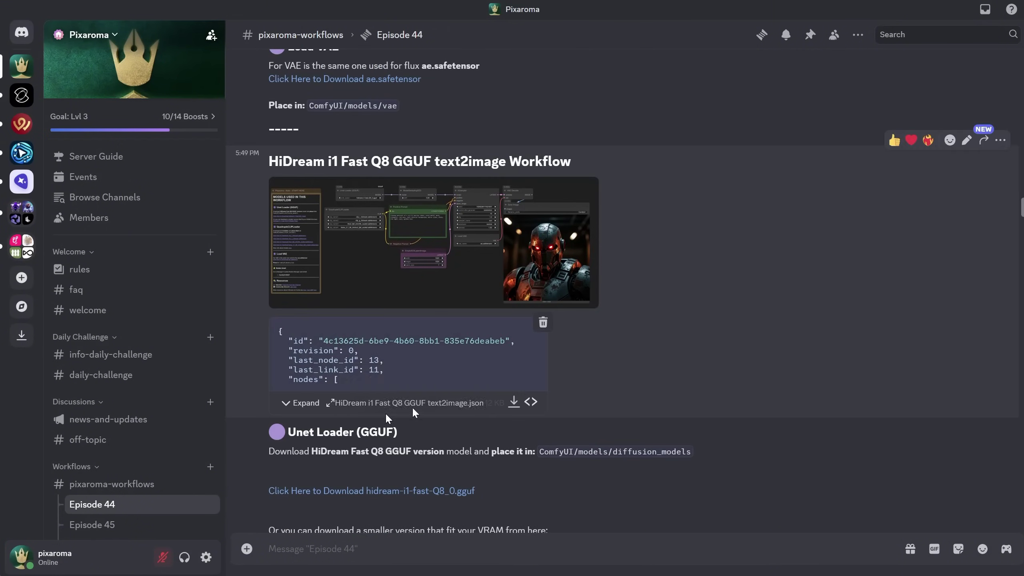
left_click(514, 404)
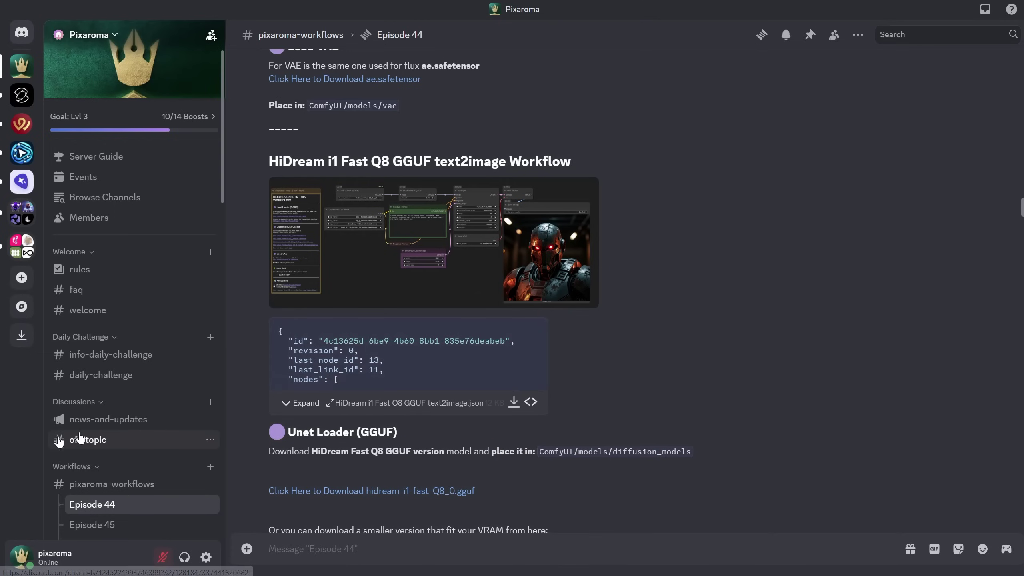
Draft a message in the off-topic channel that mentions the pixaroma-workflows channel
left_click(96, 441)
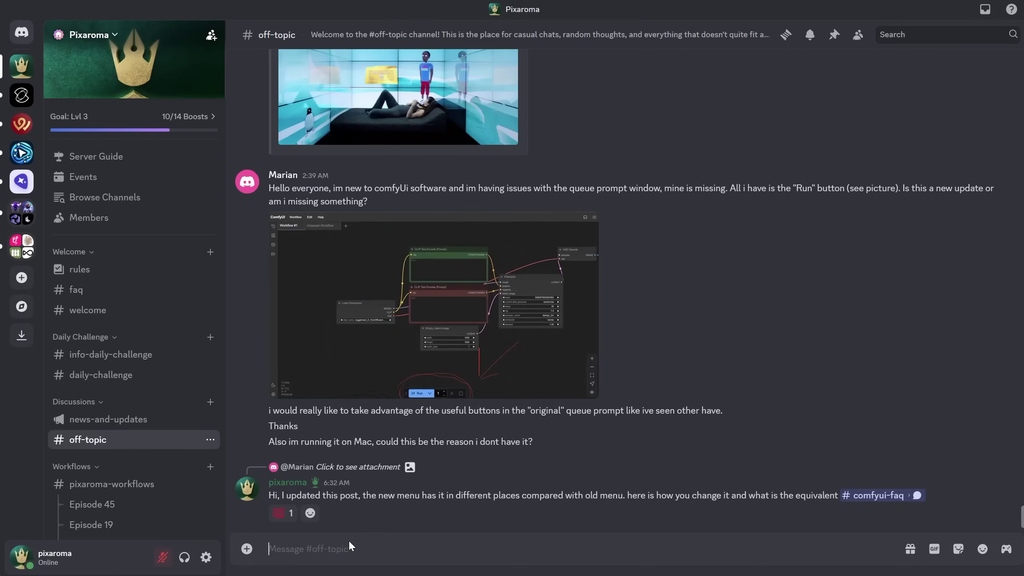
type("#pixaroma")
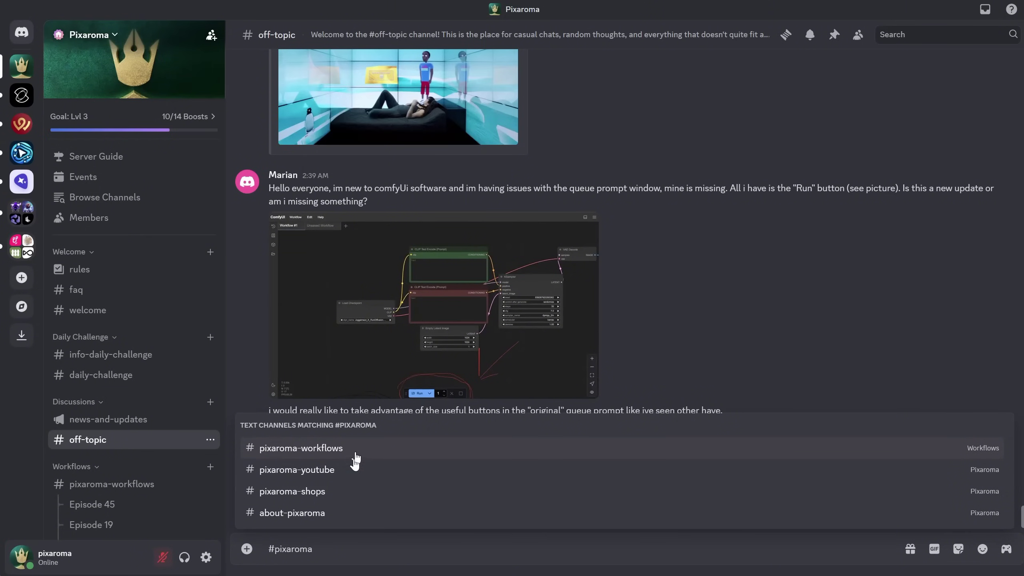
left_click(335, 448)
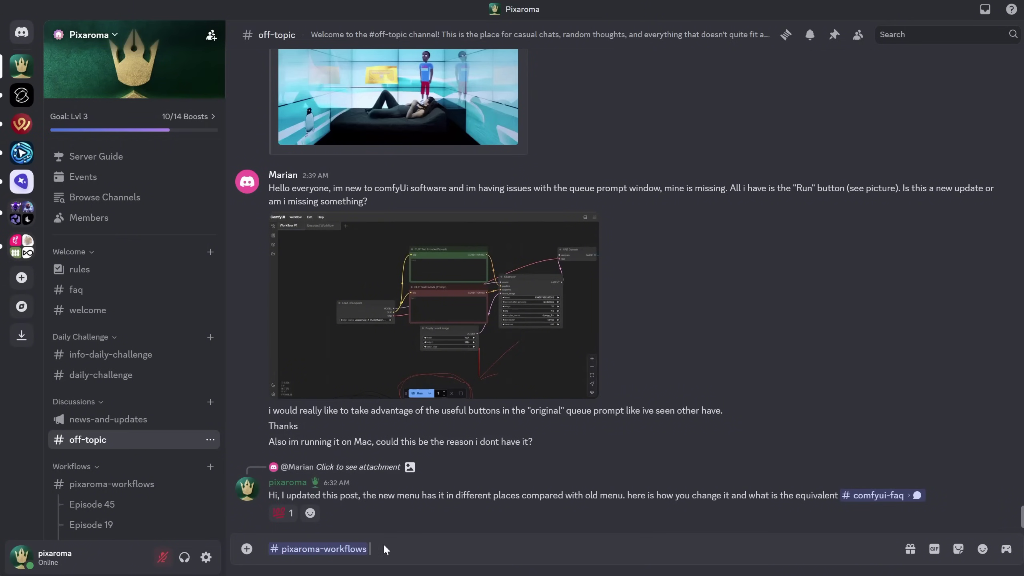
Replace the drafted channel mention with a link to Episode 30, send the message and open the linked thread
key("BackSpace")
type("#episode45")
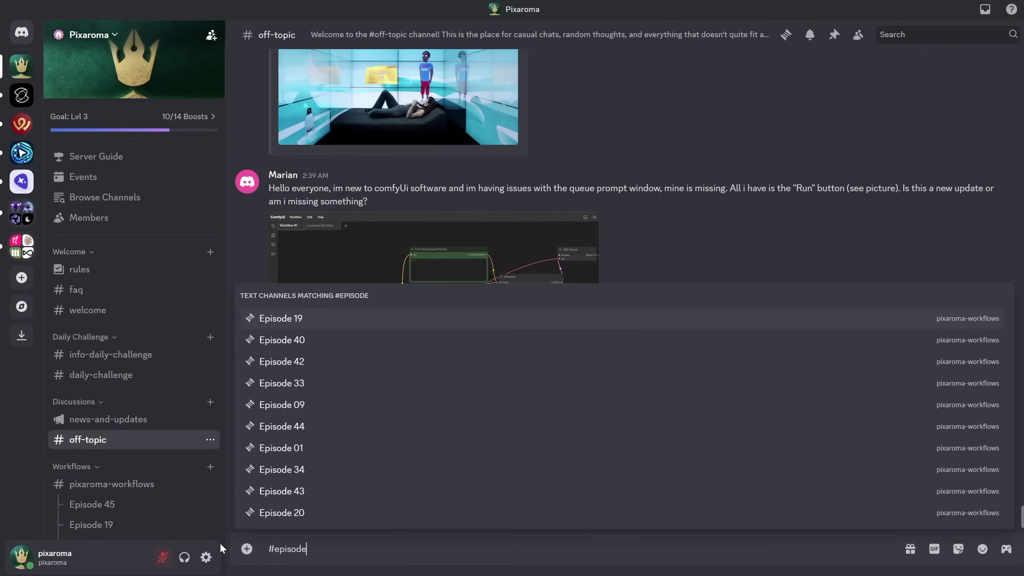
key("BackSpace")
key("BackSpace")
type("30")
left_click(301, 509)
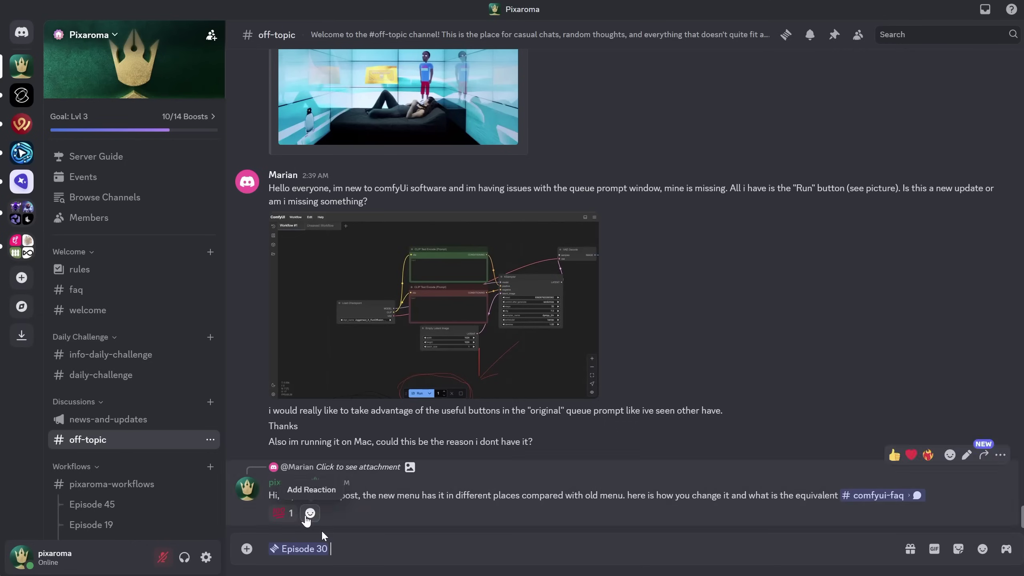
key("Return")
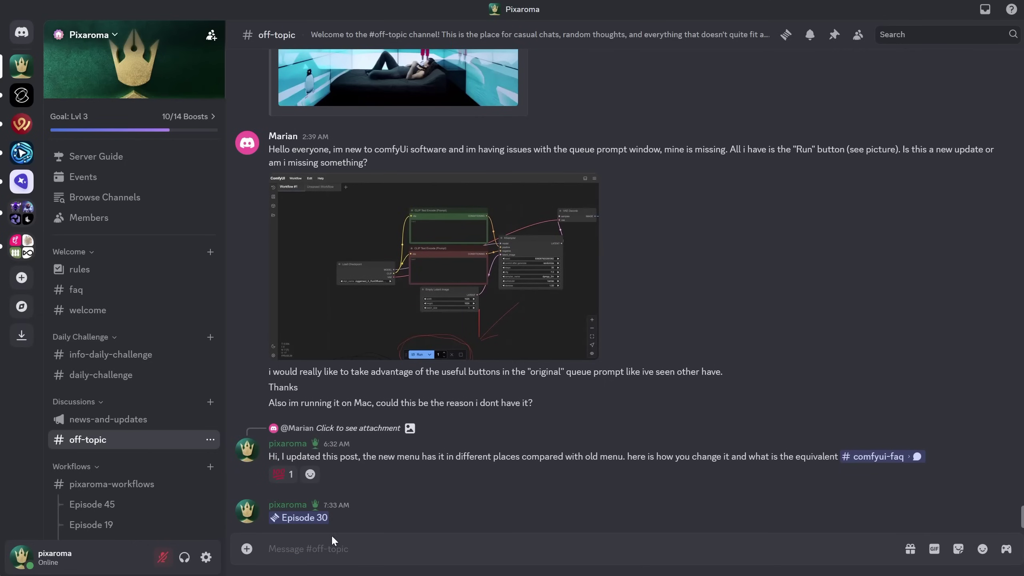
left_click(310, 518)
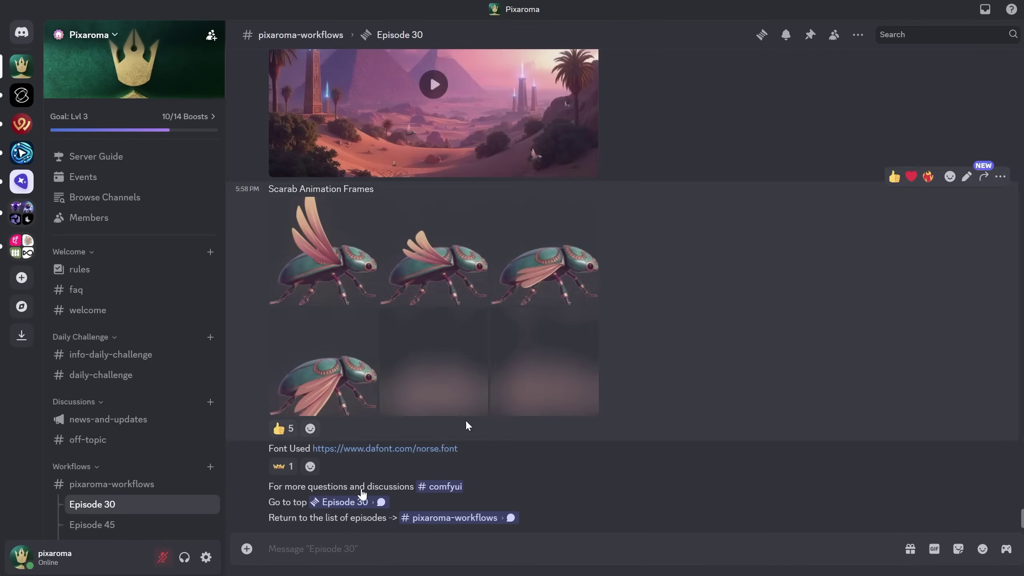